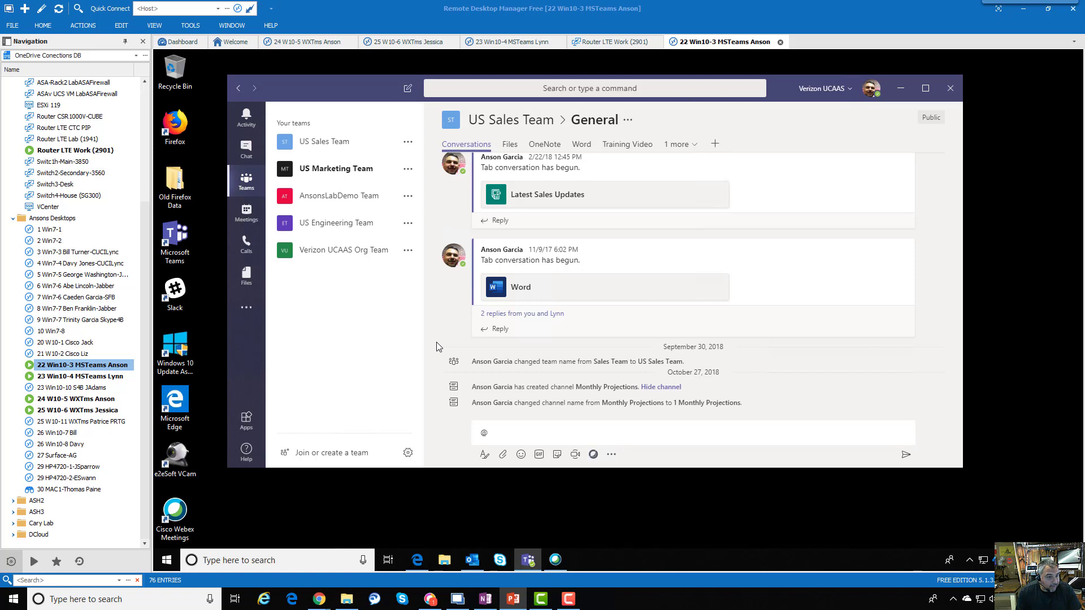
# Step: Start creating a new team built from scratch and make it a private team
pyautogui.click(245, 181)
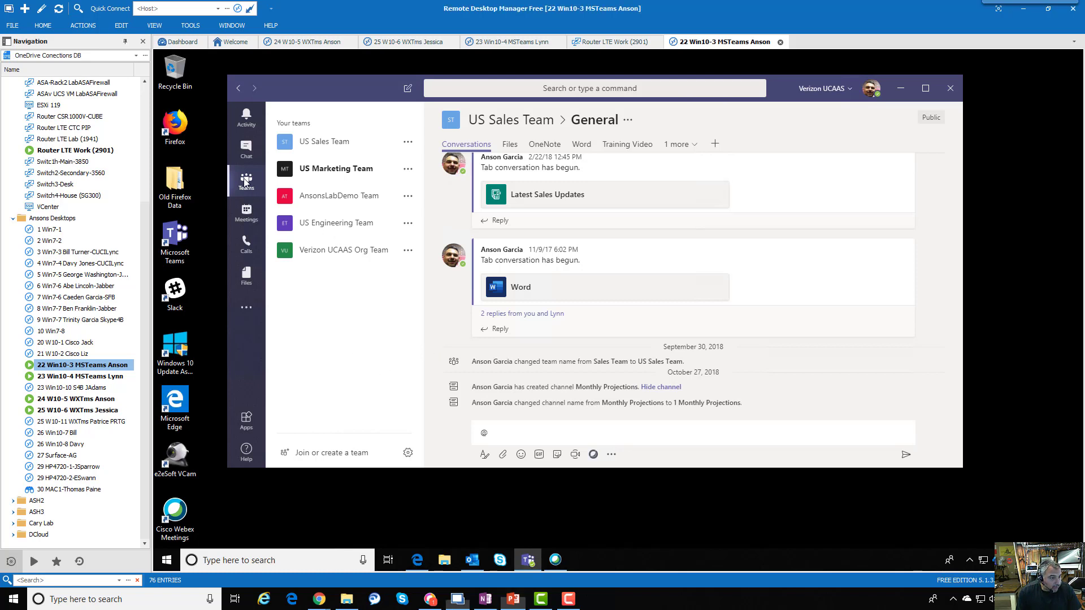
pyautogui.click(305, 454)
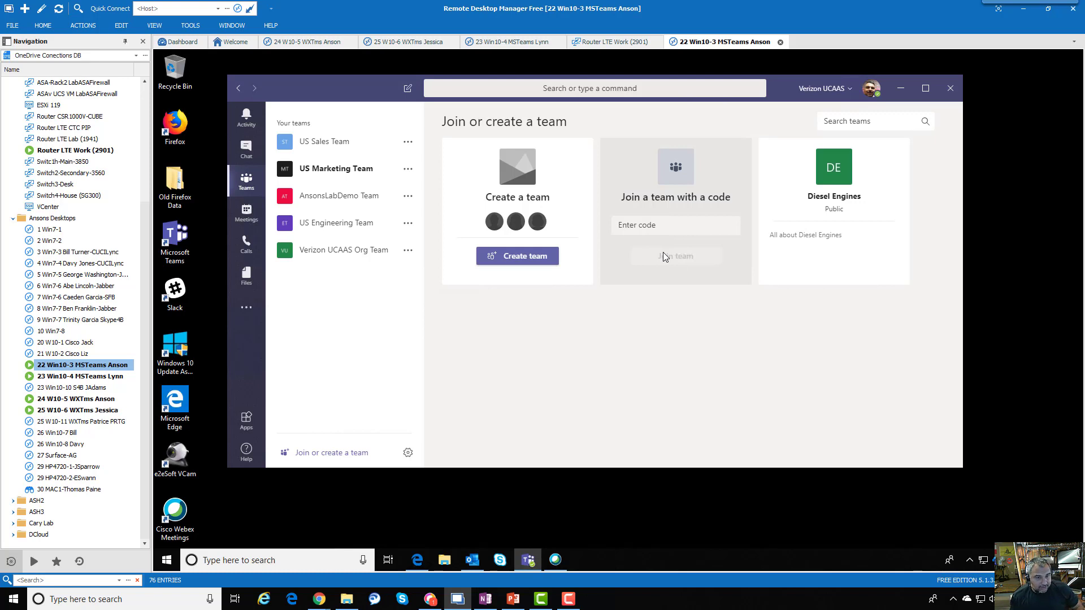
pyautogui.moveTo(830, 252)
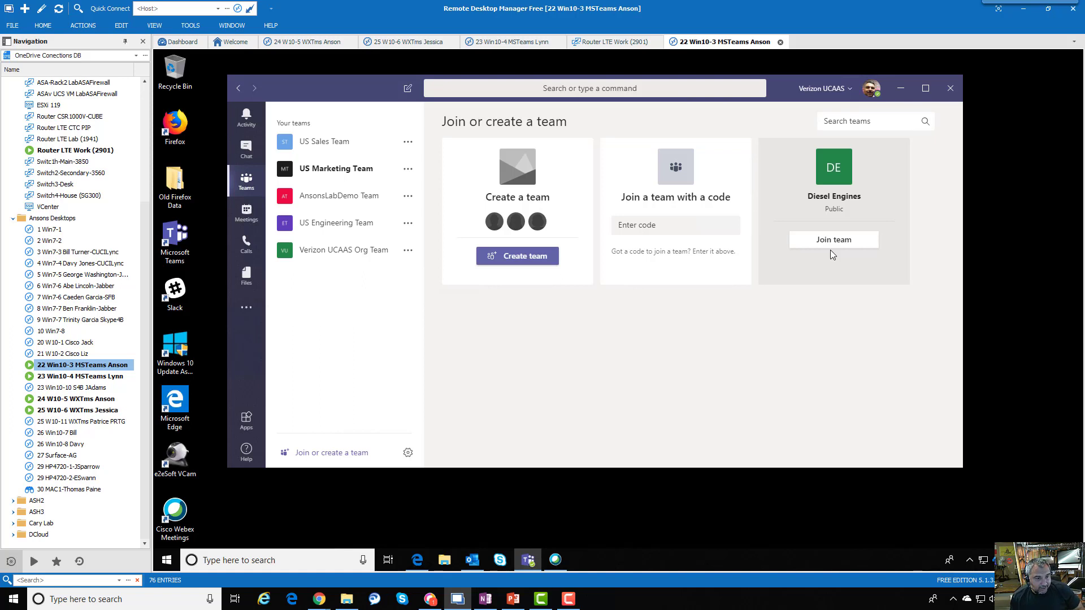
pyautogui.click(525, 259)
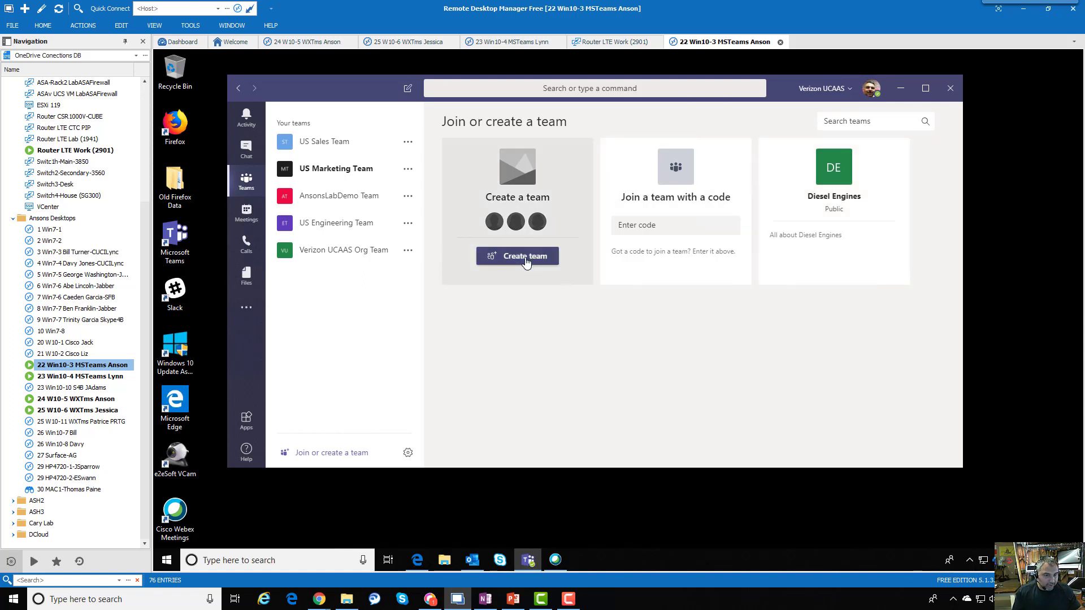
pyautogui.click(525, 259)
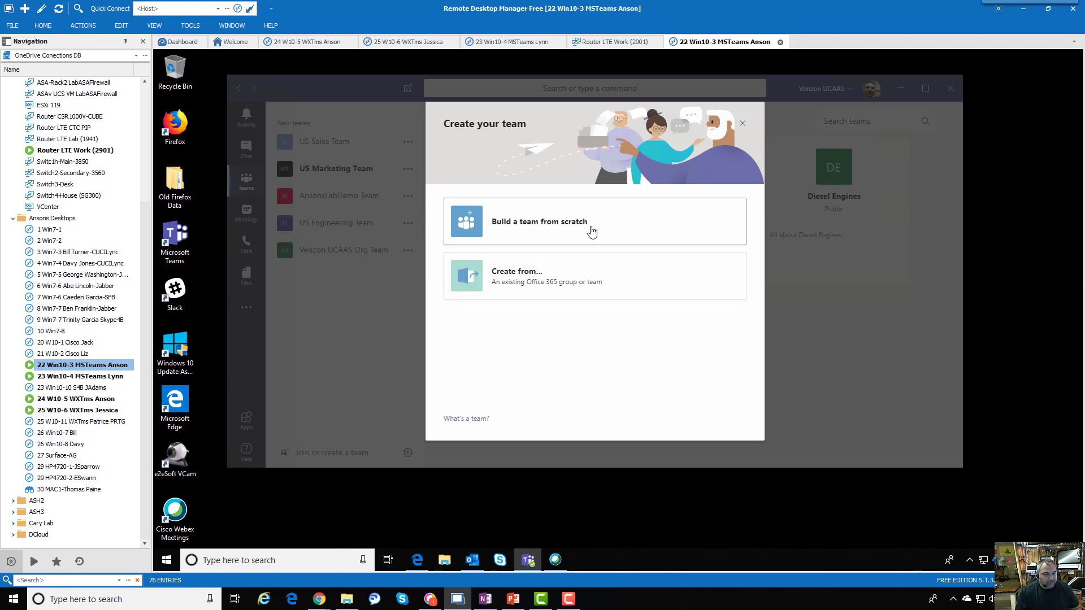
pyautogui.click(590, 231)
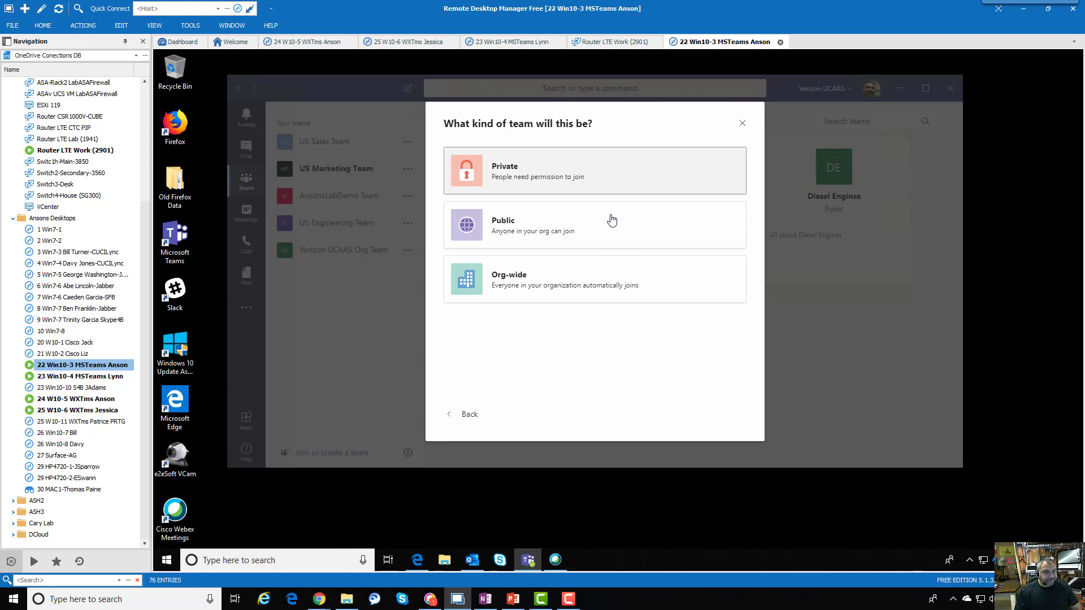
pyautogui.click(599, 179)
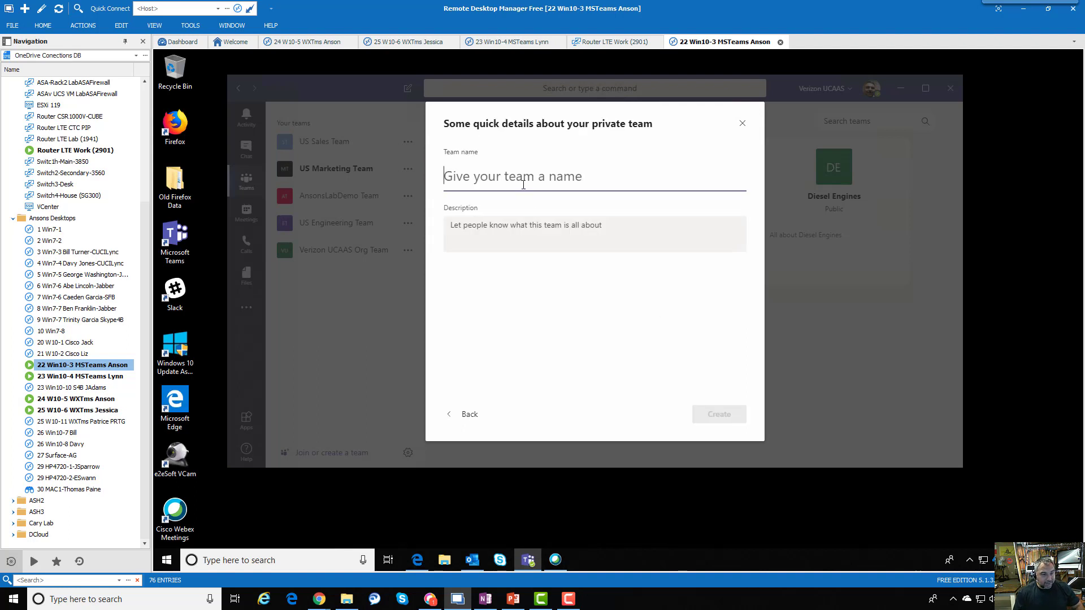
# Step: Name the team AnsonsPrivateTeam, describe it as "Ansons Private Team", and create it
pyautogui.write('AnsonsPrivateTeam')
pyautogui.press('Tab')
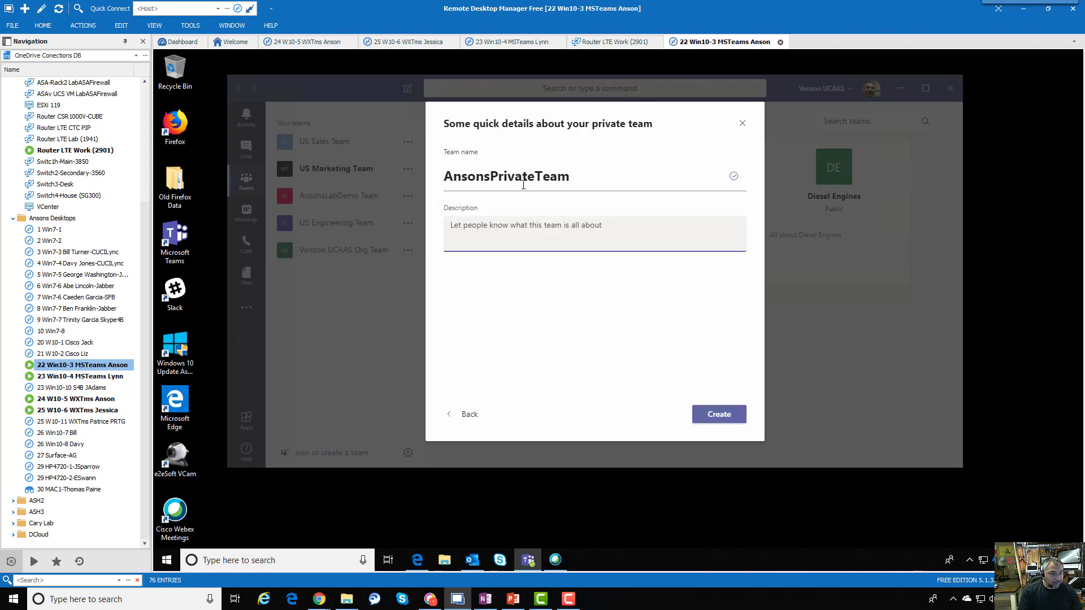
pyautogui.write('Ansons Private Team')
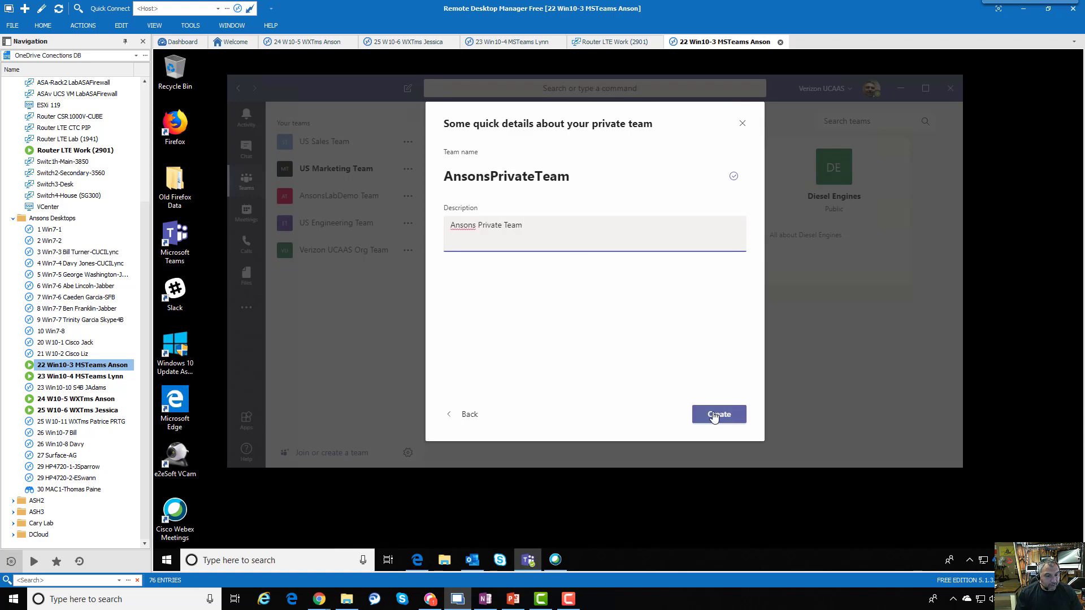
pyautogui.click(713, 415)
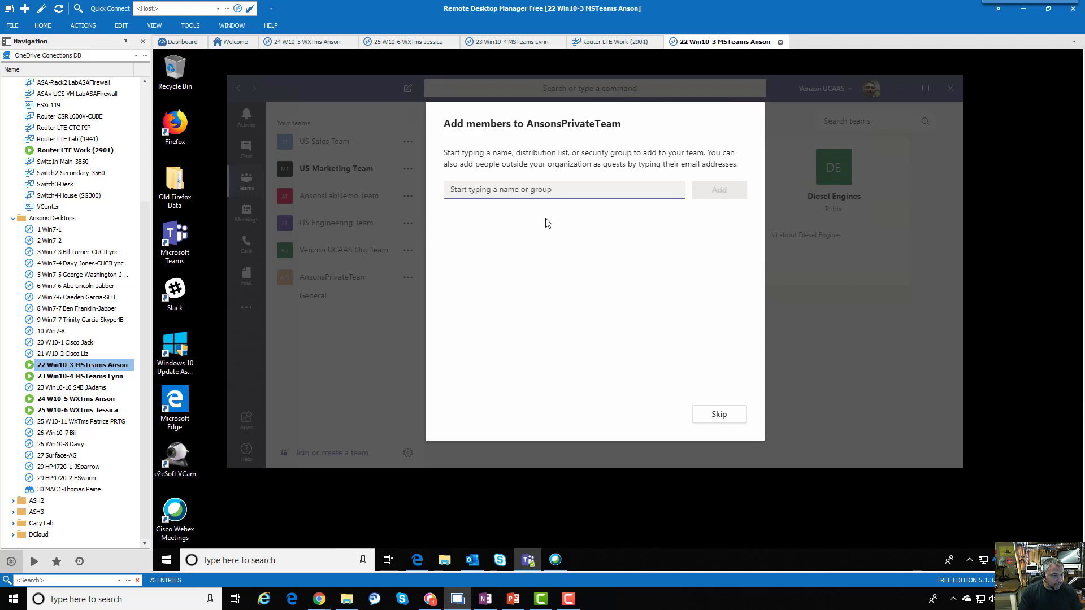
# Step: Add two colleagues from the organization, the Jr. Engineer and the Sr. Engineer, to the new team
pyautogui.write('lyn')
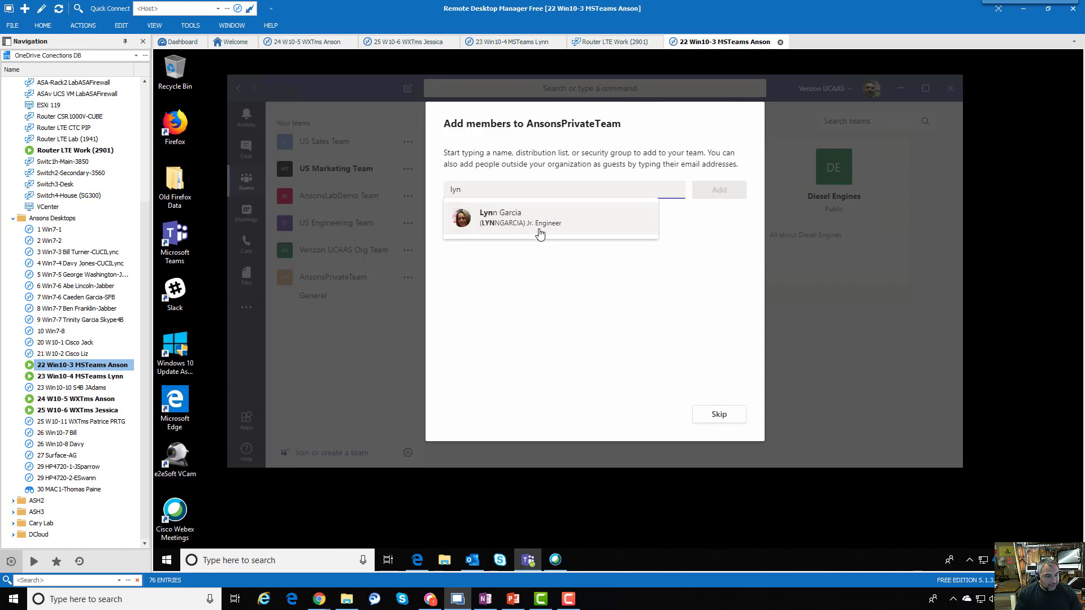
pyautogui.click(539, 232)
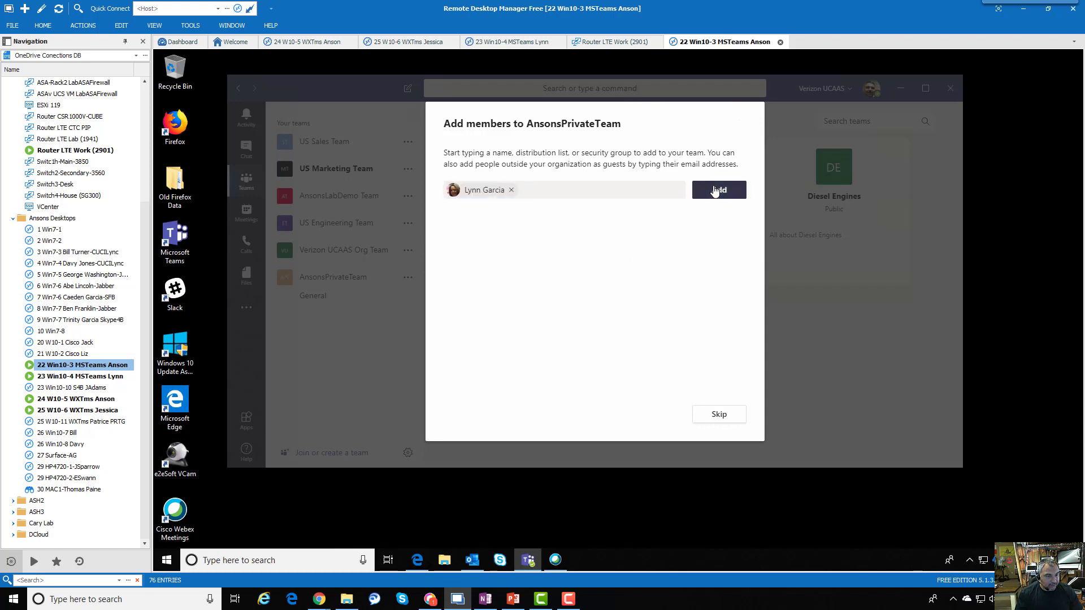
pyautogui.click(715, 191)
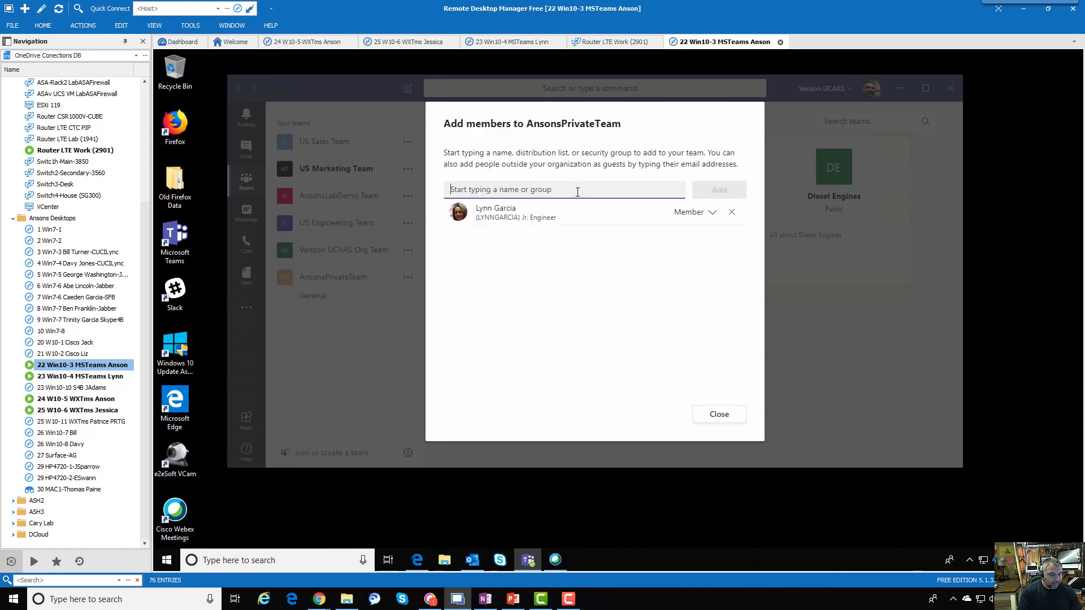
pyautogui.write('a')
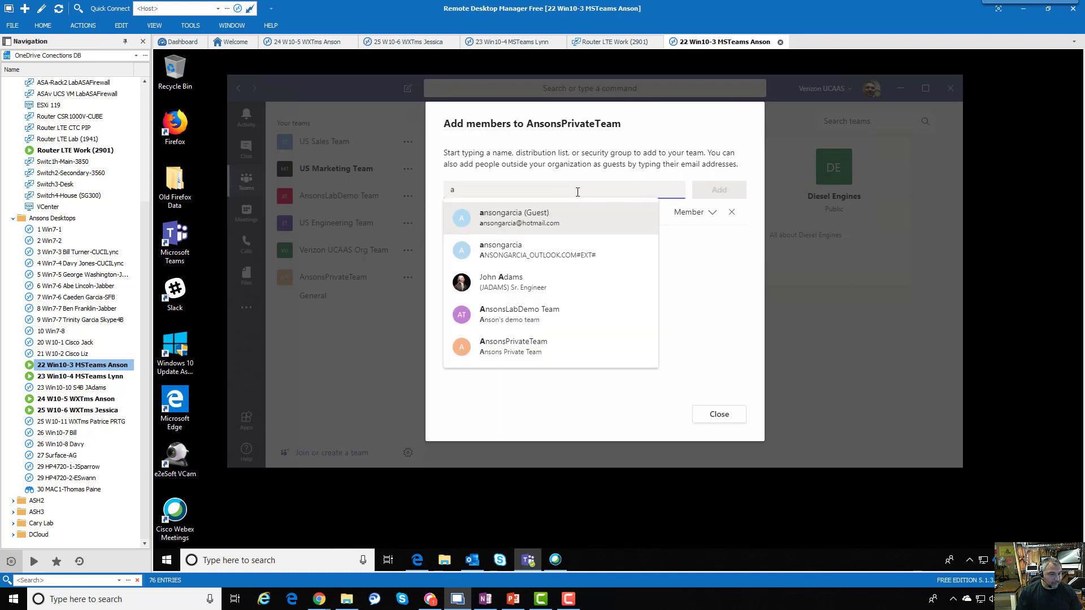
pyautogui.click(551, 283)
pyautogui.click(723, 192)
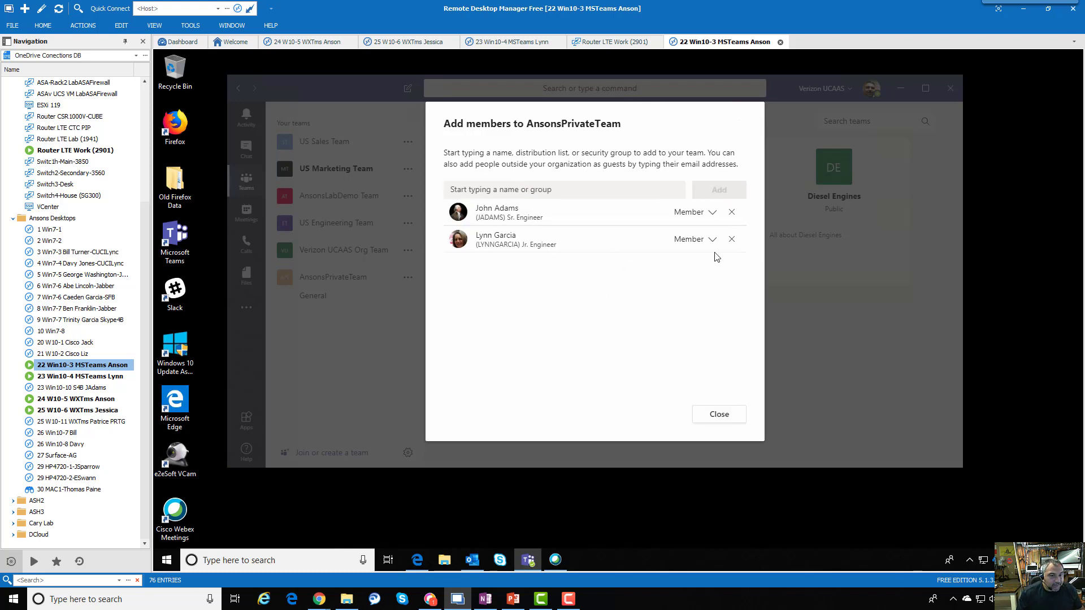
# Step: Change the Jr. Engineer's role in the team to Owner and finish adding members
pyautogui.click(713, 219)
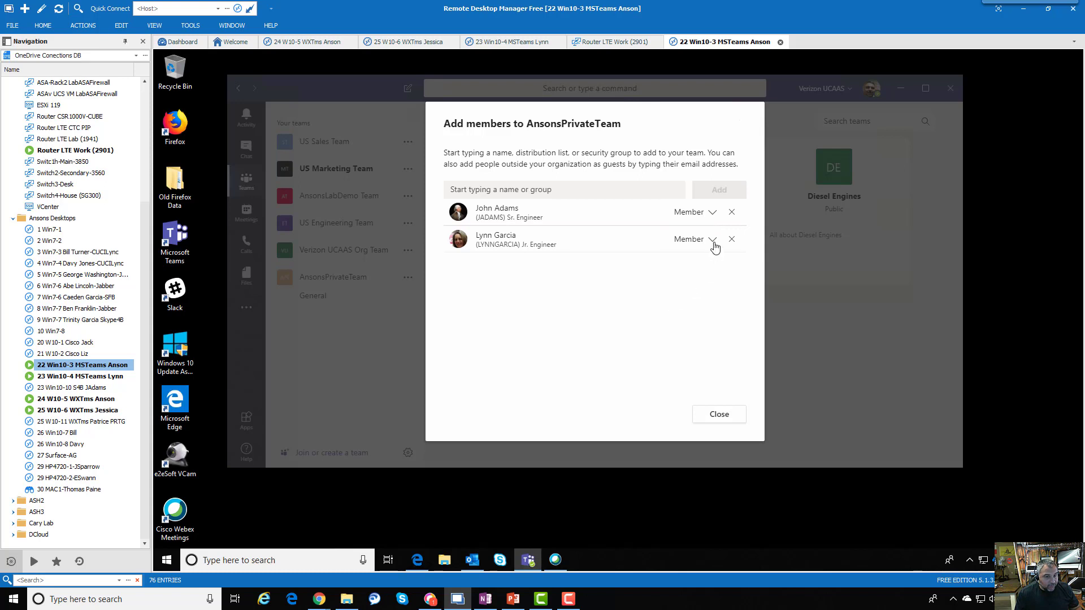
pyautogui.click(712, 240)
pyautogui.click(685, 271)
pyautogui.click(720, 416)
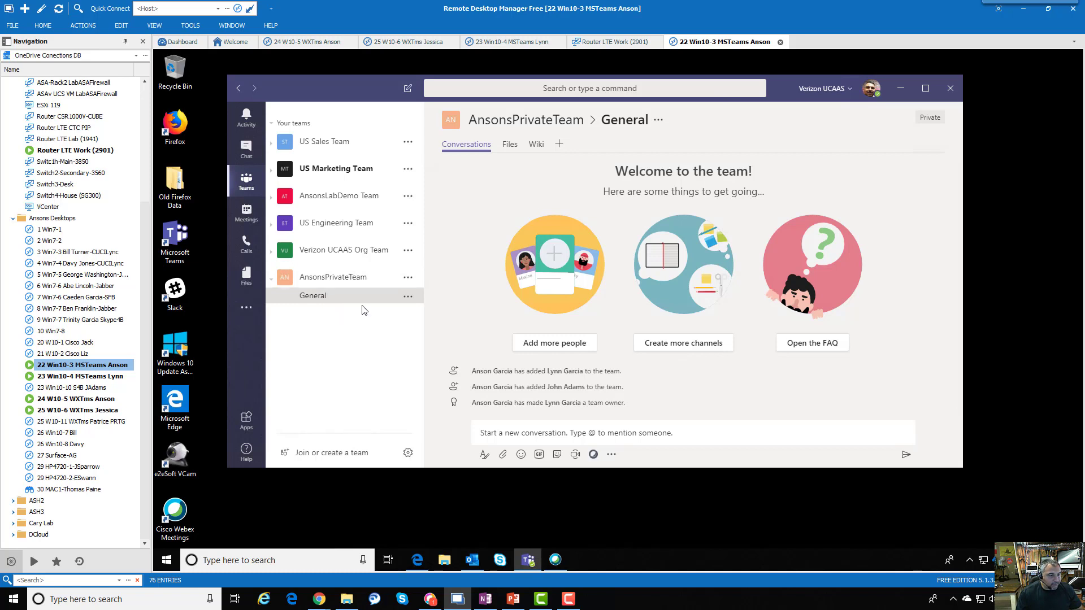
# Step: In the settings of AnsonsPrivateTeam, upload the portrait photo from the Pictures folder as the team picture and save it
pyautogui.click(407, 280)
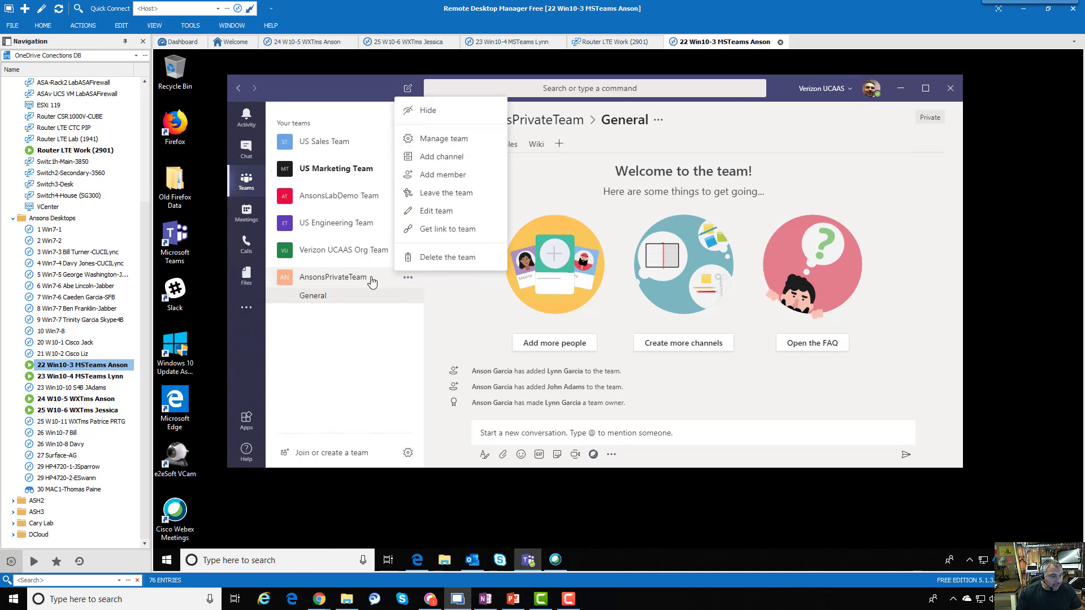
pyautogui.click(444, 138)
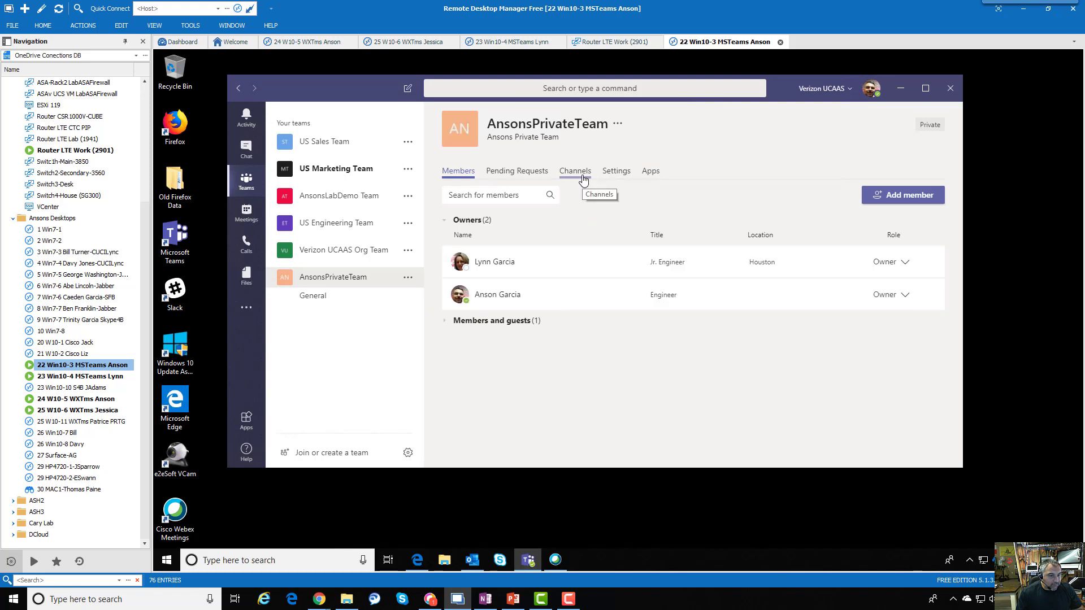
pyautogui.click(623, 179)
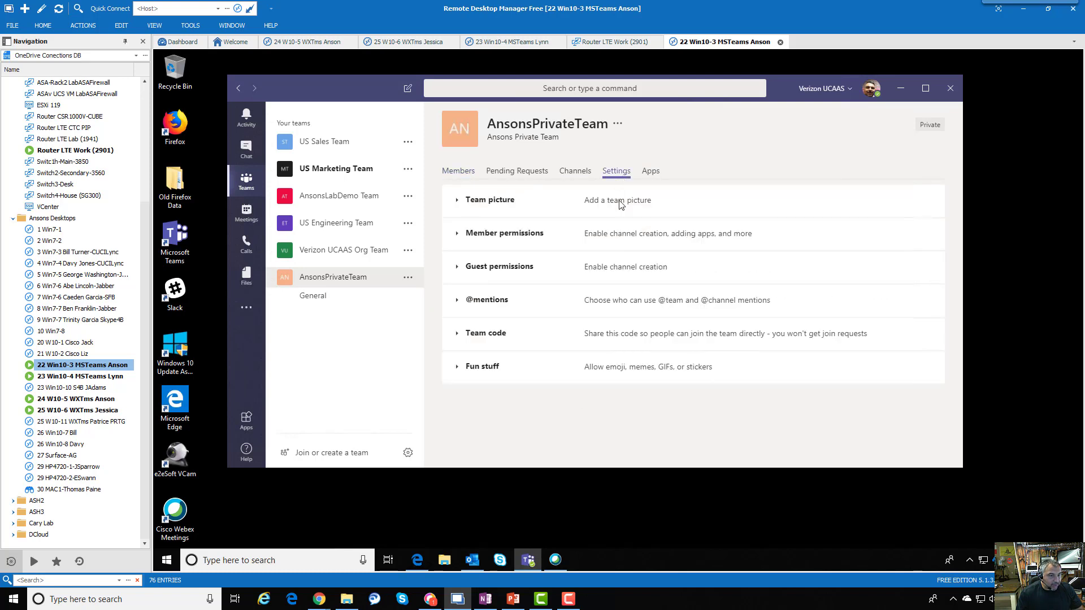
pyautogui.click(457, 202)
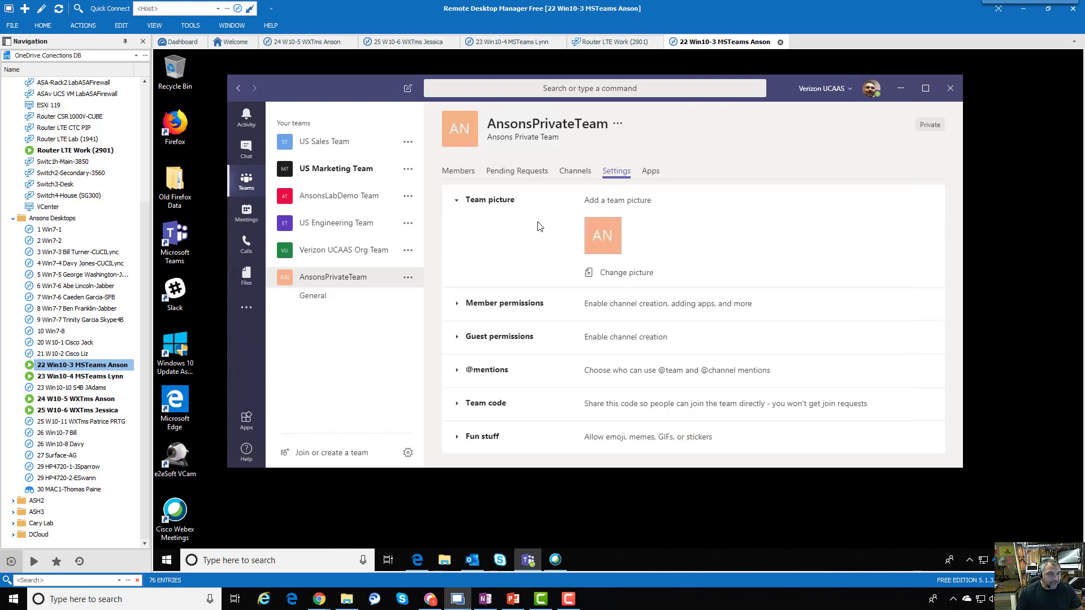
pyautogui.click(607, 274)
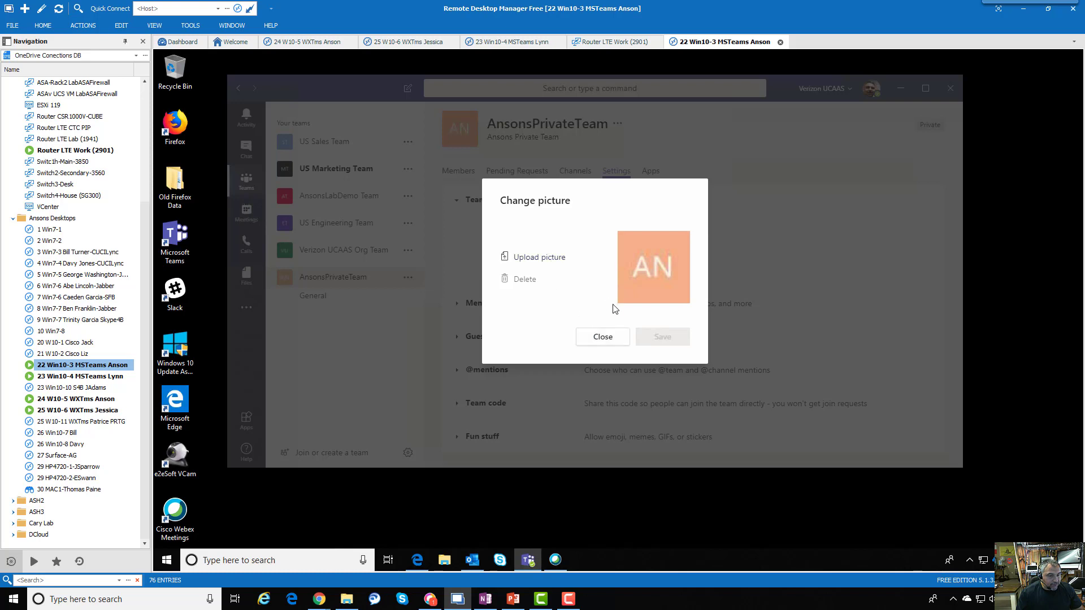
pyautogui.click(539, 258)
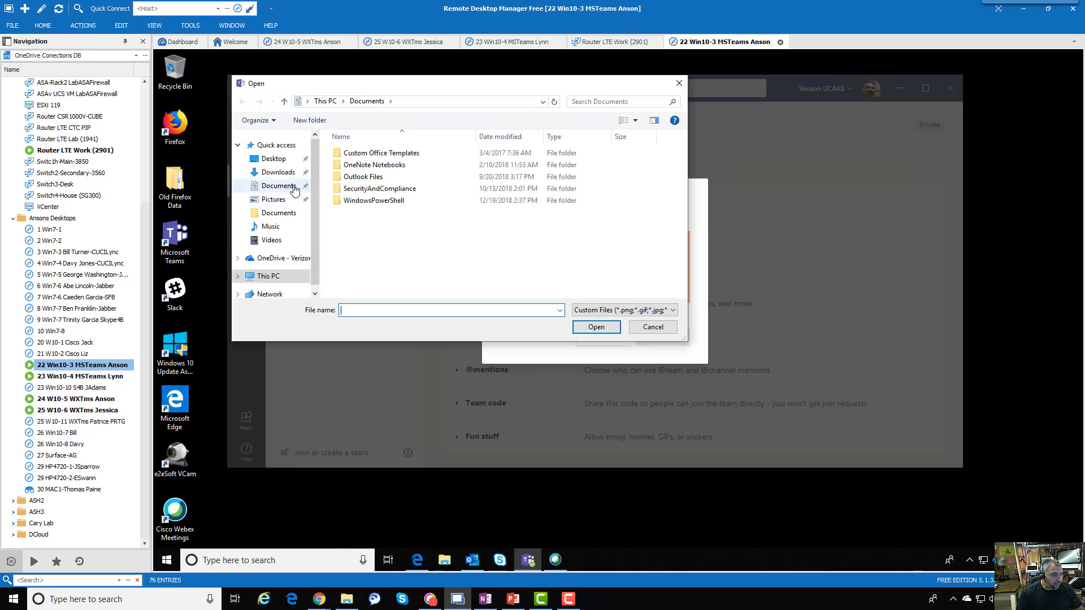
pyautogui.click(274, 199)
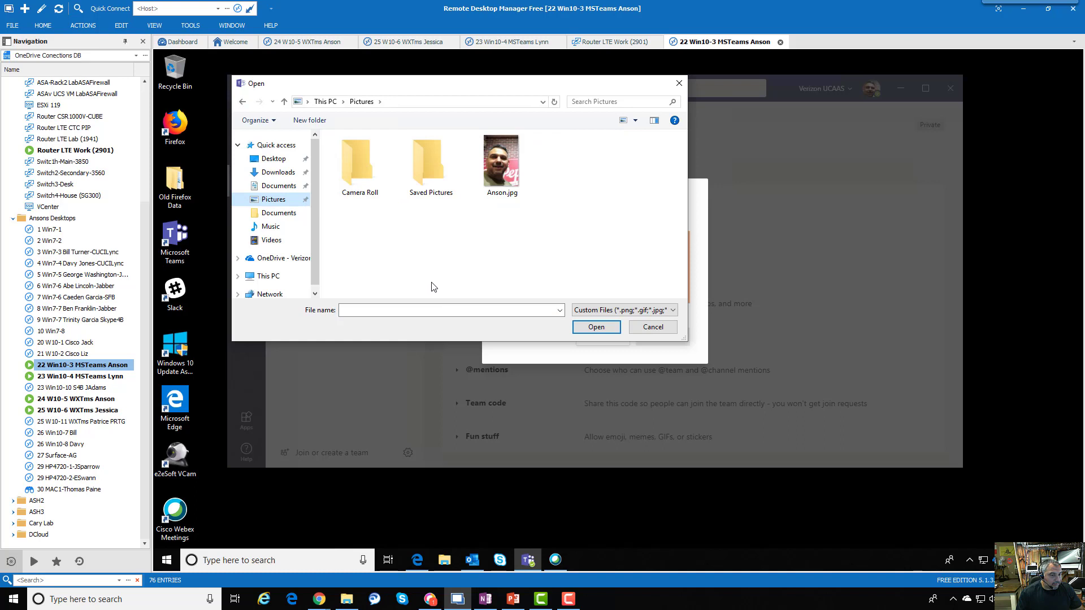
pyautogui.click(510, 178)
pyautogui.click(594, 327)
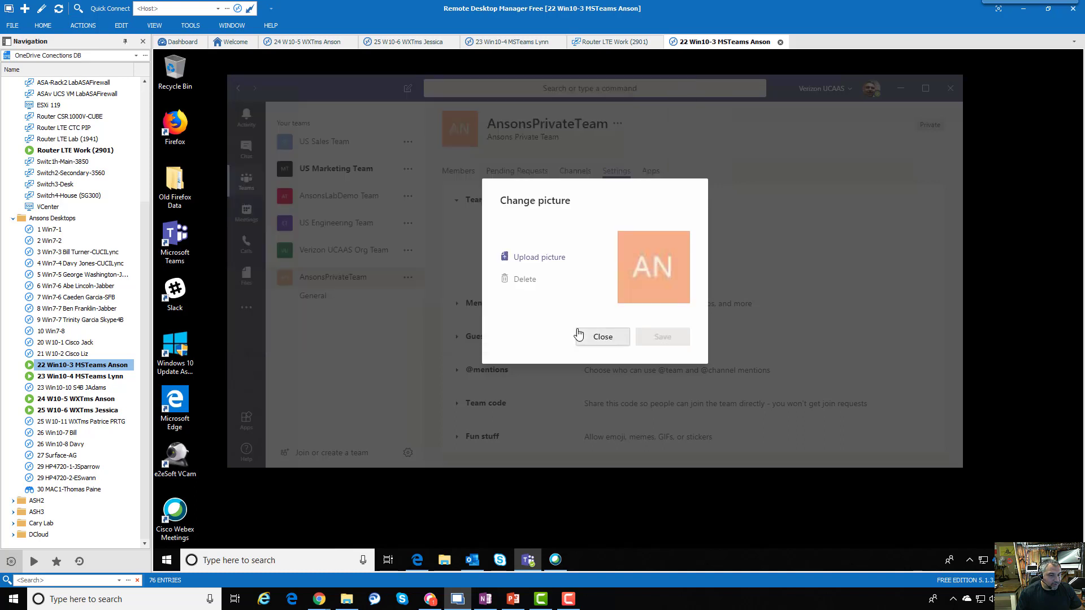
pyautogui.click(661, 338)
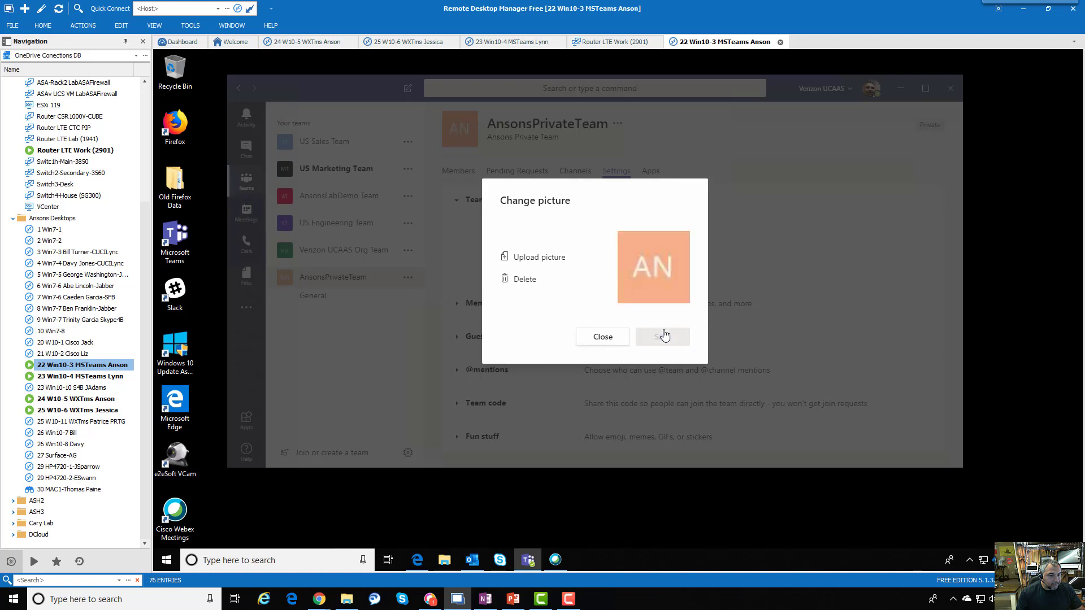
pyautogui.click(603, 335)
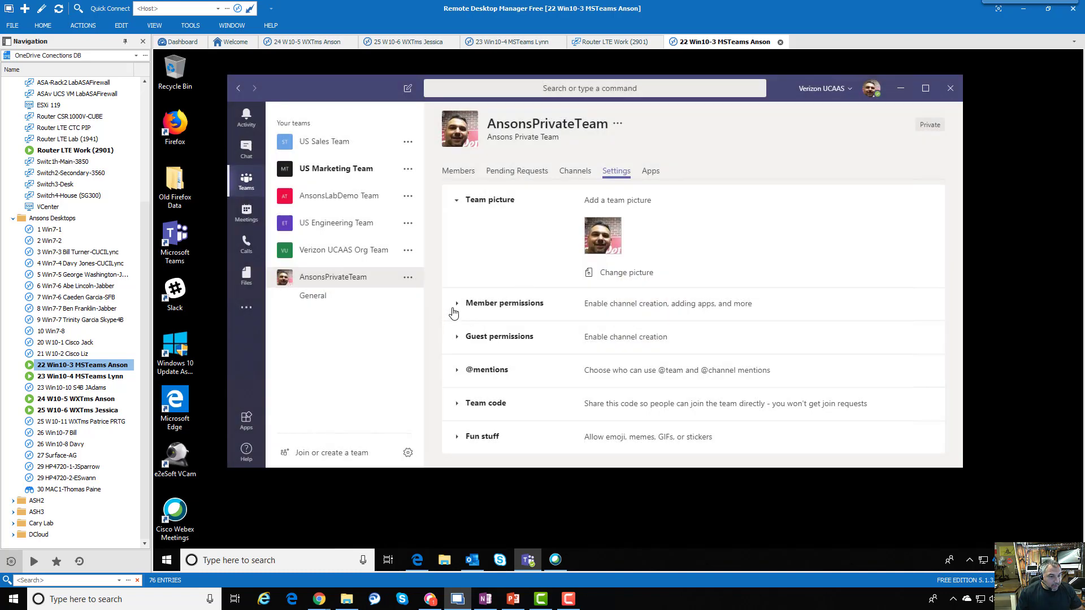
pyautogui.click(455, 304)
pyautogui.scroll(1, 467, 325)
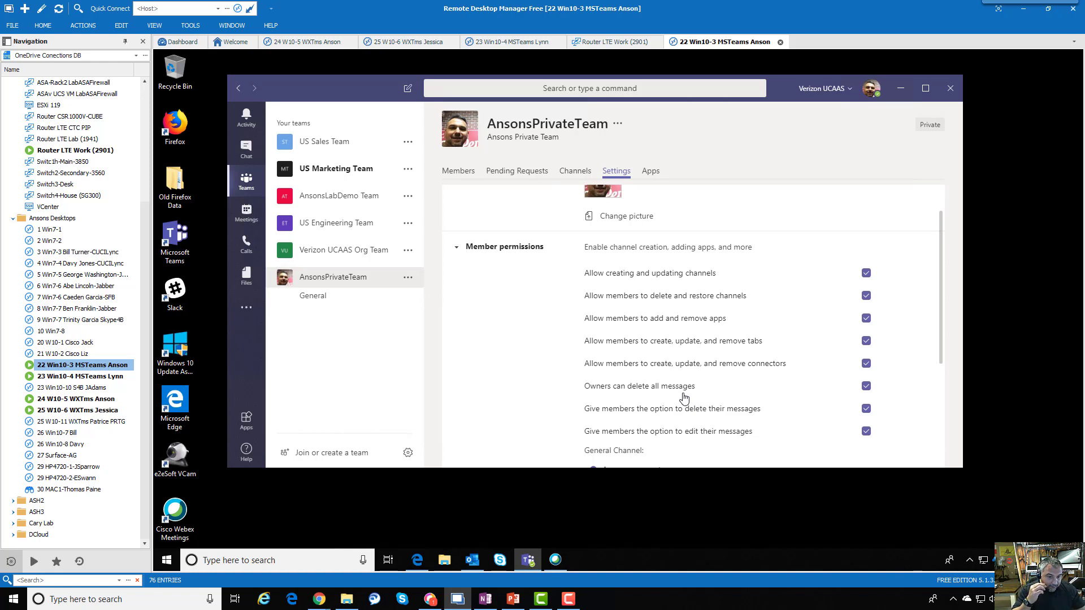
pyautogui.scroll(-1, 683, 378)
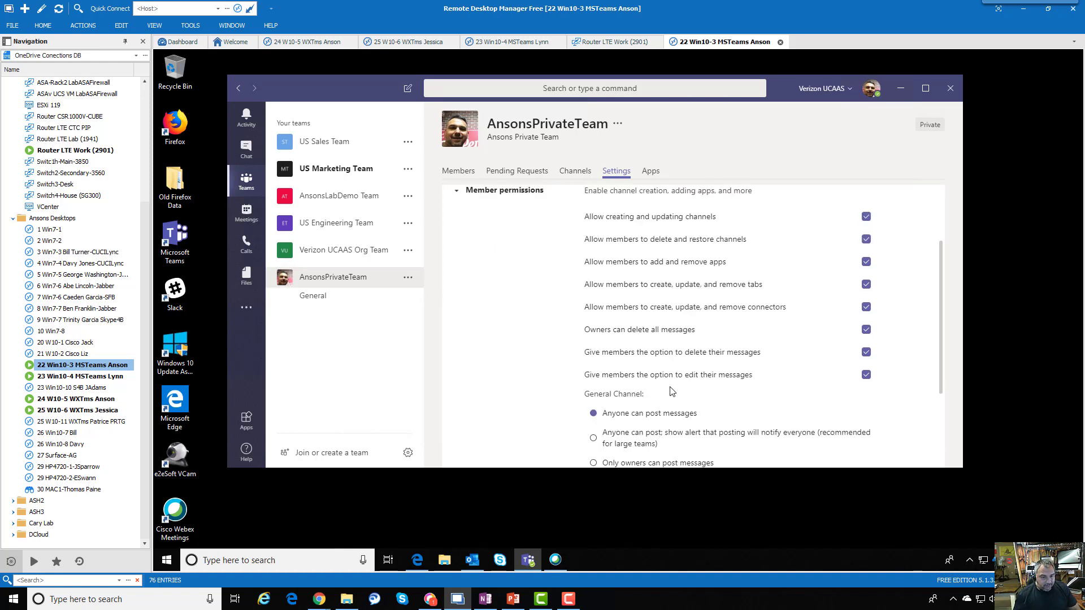
pyautogui.scroll(-1, 670, 388)
pyautogui.scroll(-1, 670, 388)
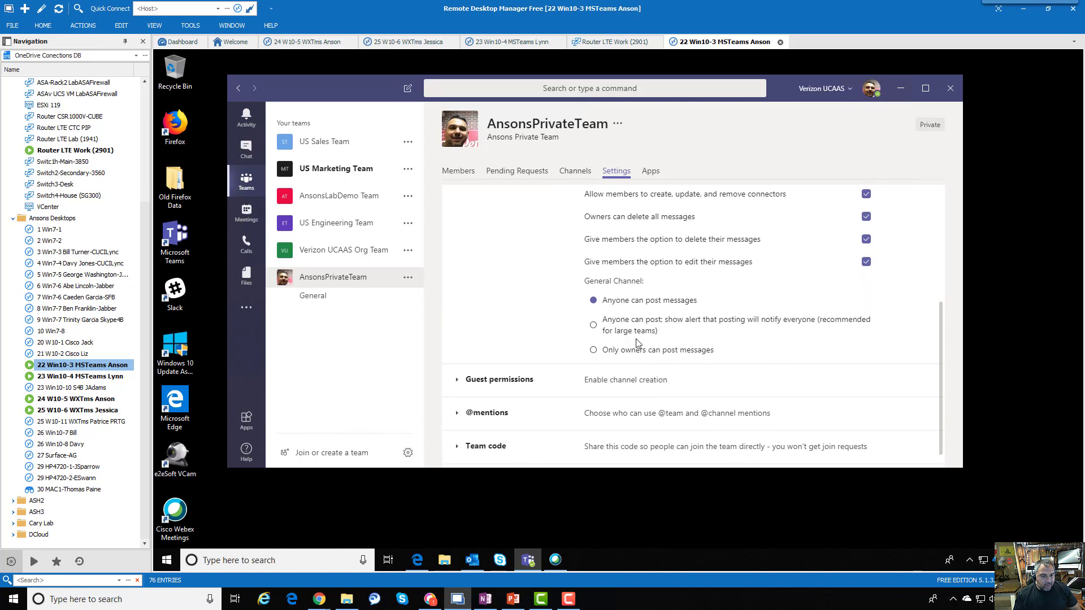
pyautogui.scroll(-1, 629, 359)
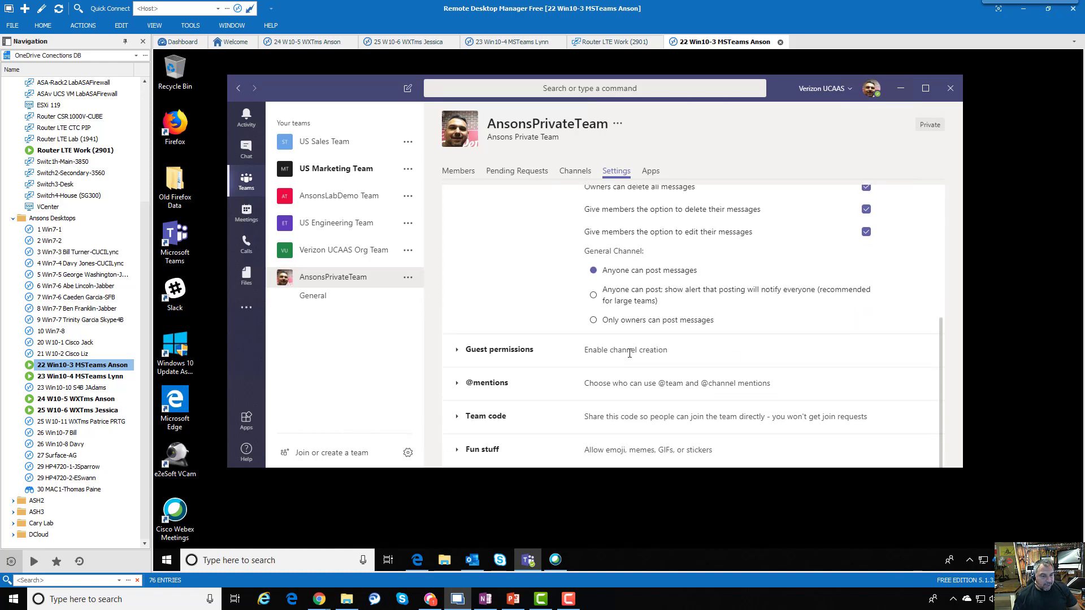
pyautogui.click(499, 358)
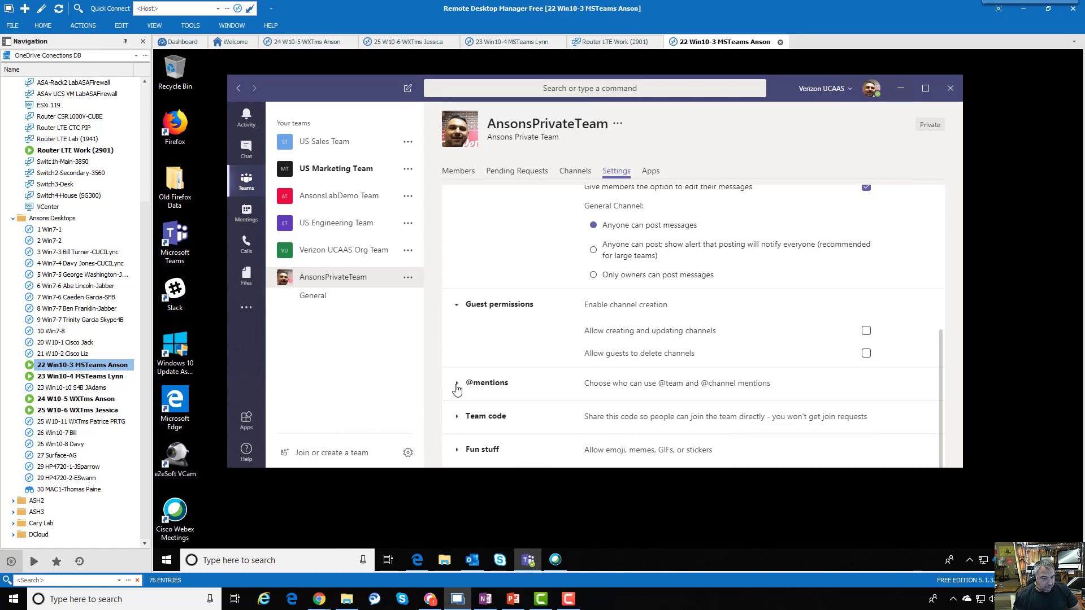
pyautogui.click(456, 387)
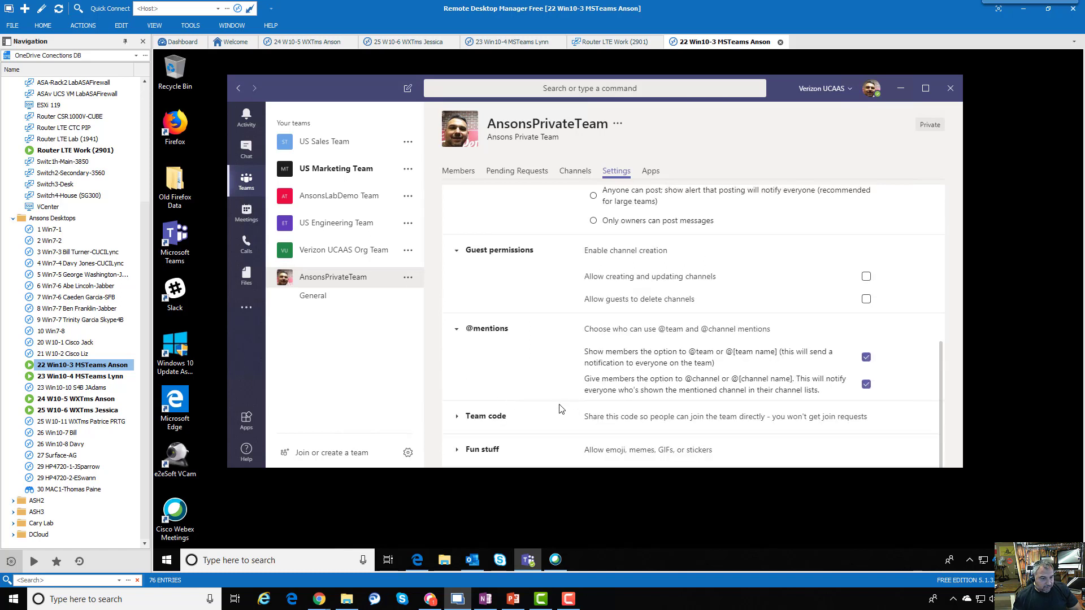
# Step: Generate a team code that lets people join the private team directly
pyautogui.click(456, 416)
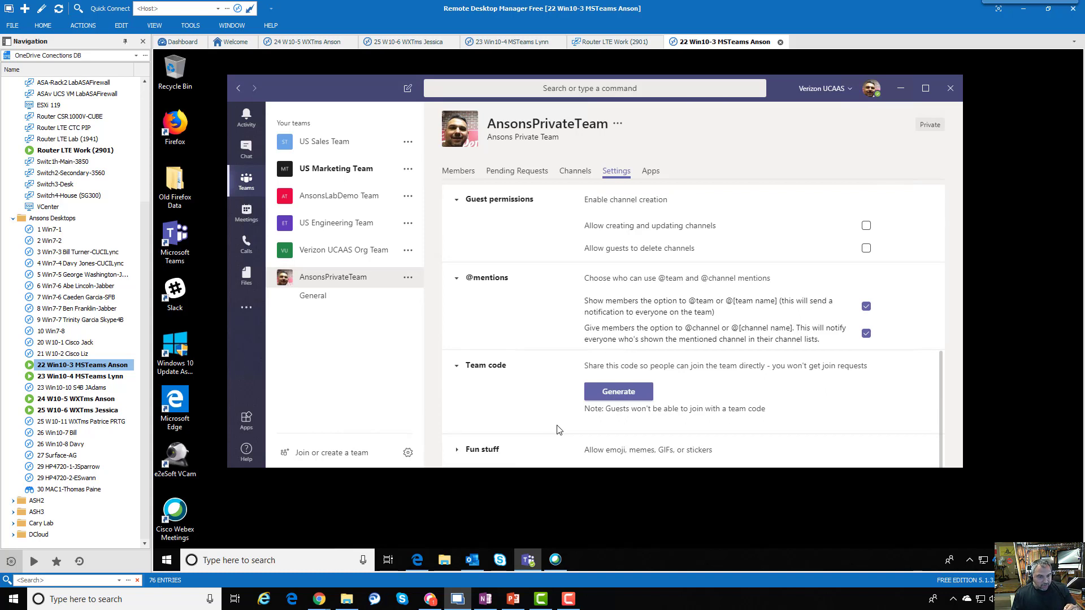
pyautogui.click(628, 393)
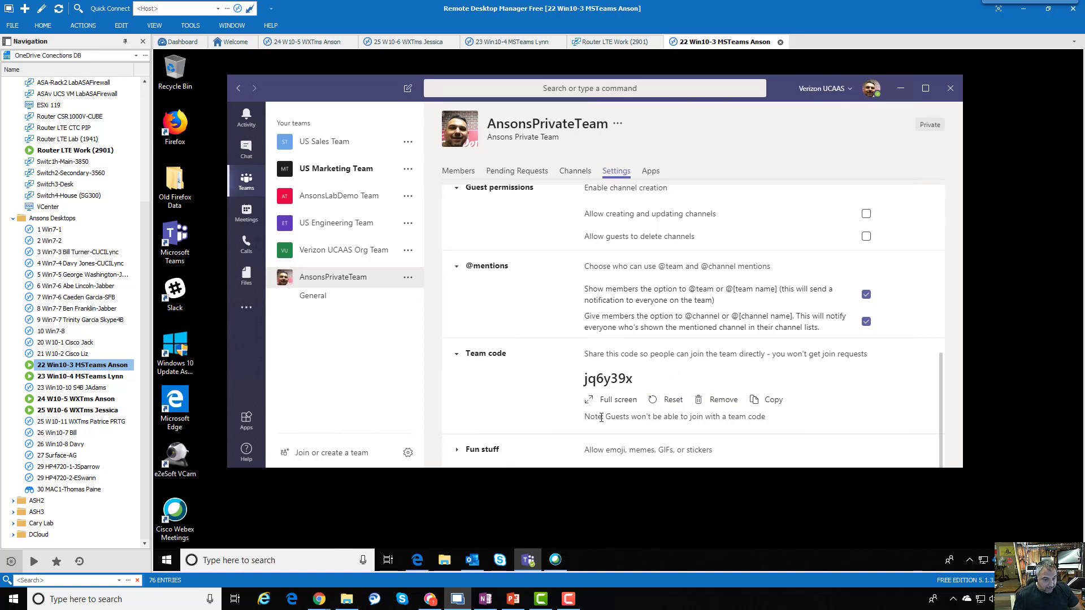
# Step: Review the guest note on the team code and the Fun stuff settings, including the Giphy content filter options
pyautogui.moveTo(605, 419); pyautogui.dragTo(756, 418)
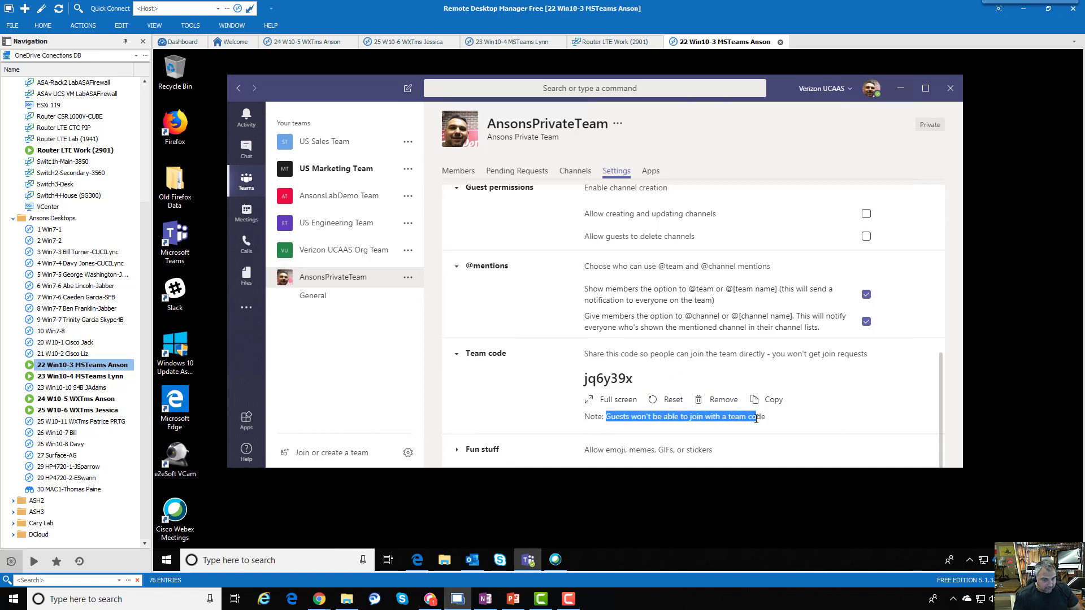
pyautogui.click(457, 450)
pyautogui.scroll(-3, 507, 424)
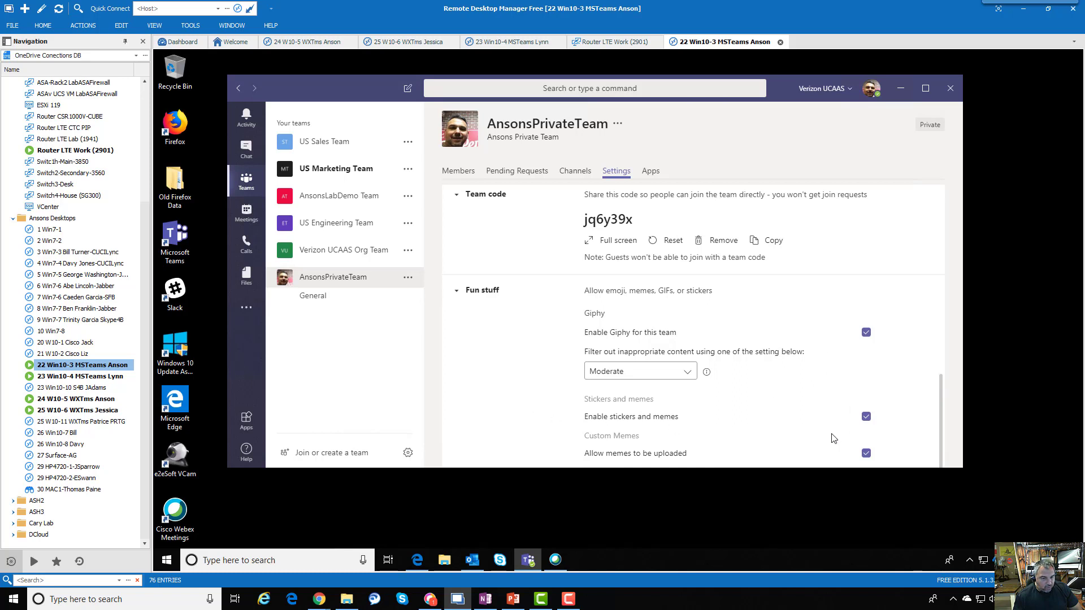
pyautogui.click(690, 374)
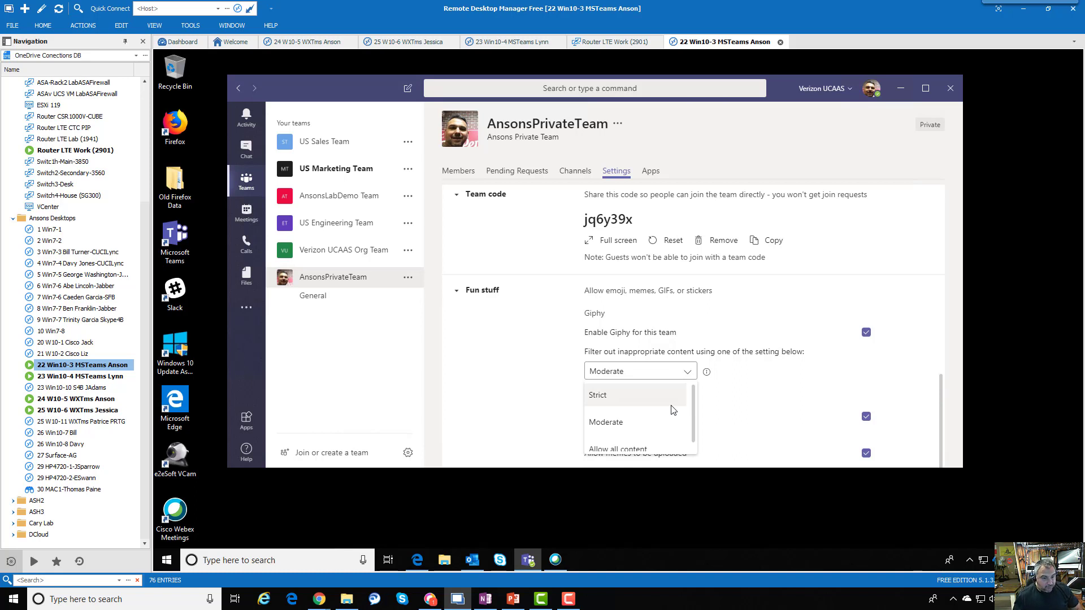
pyautogui.click(759, 406)
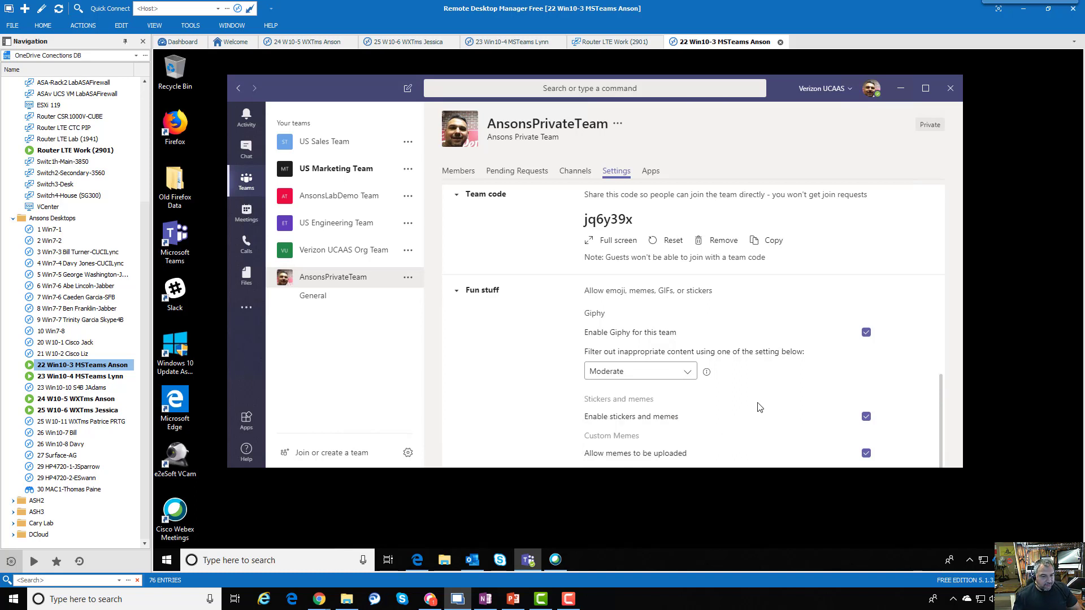
pyautogui.scroll(15, 759, 407)
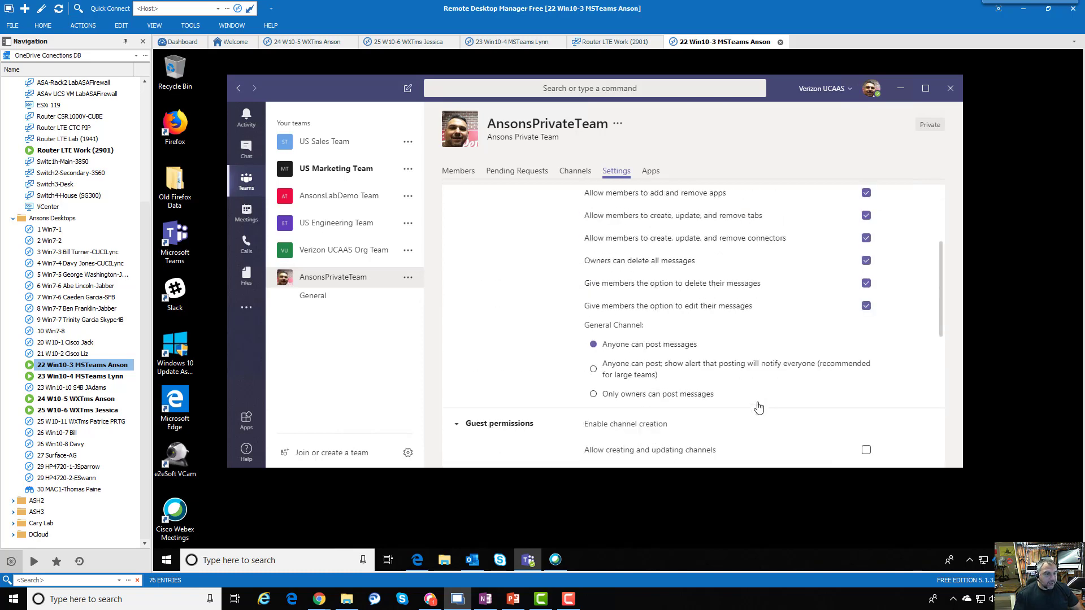
# Step: Delete the AnsonsPrivateTeam team, acknowledging that everything in it will be deleted
pyautogui.click(407, 278)
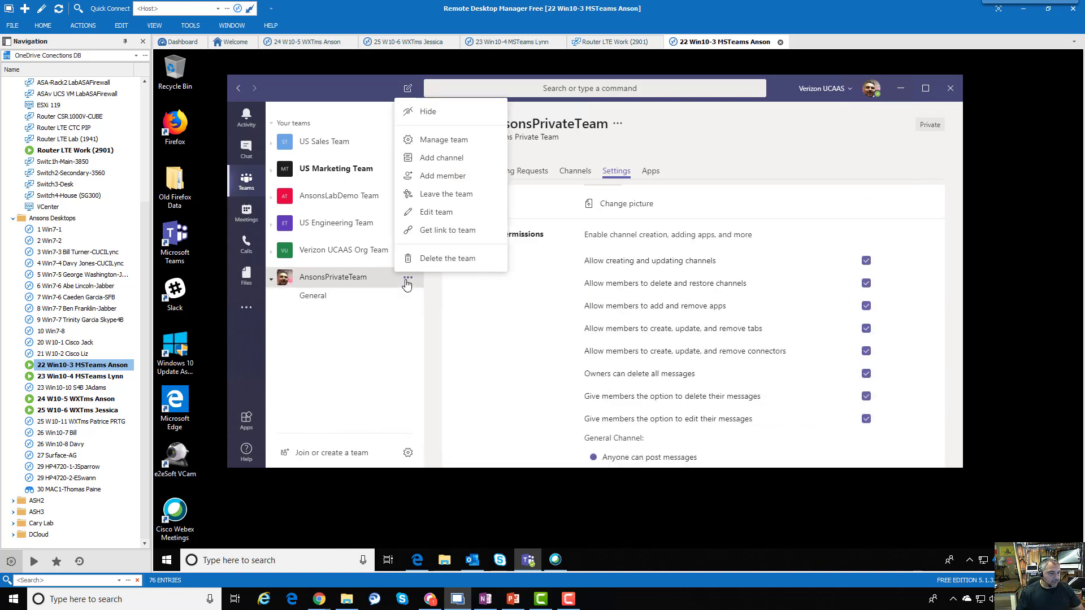
pyautogui.click(445, 262)
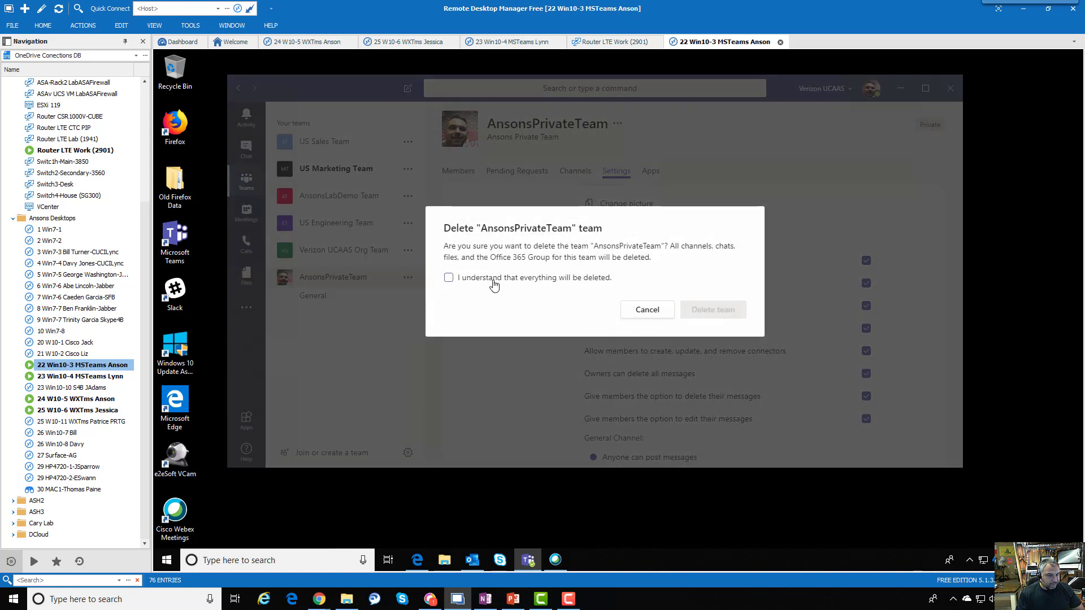
pyautogui.click(491, 278)
pyautogui.click(689, 314)
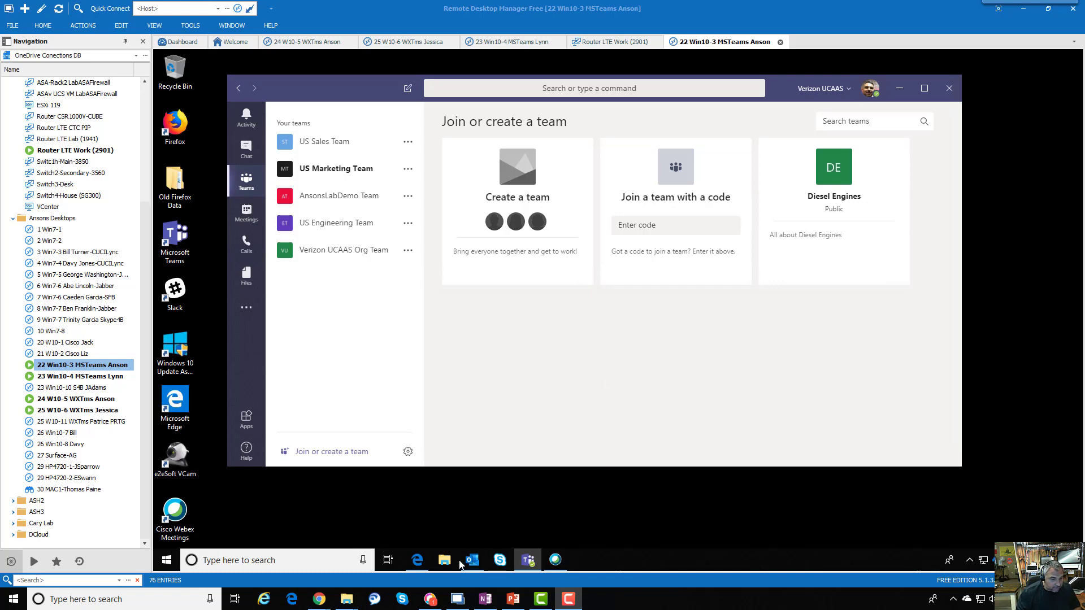
# Step: Check the deleted AnsonsPrivateTeam group's status and restore option in the Exchange admin center in Edge
pyautogui.click(417, 560)
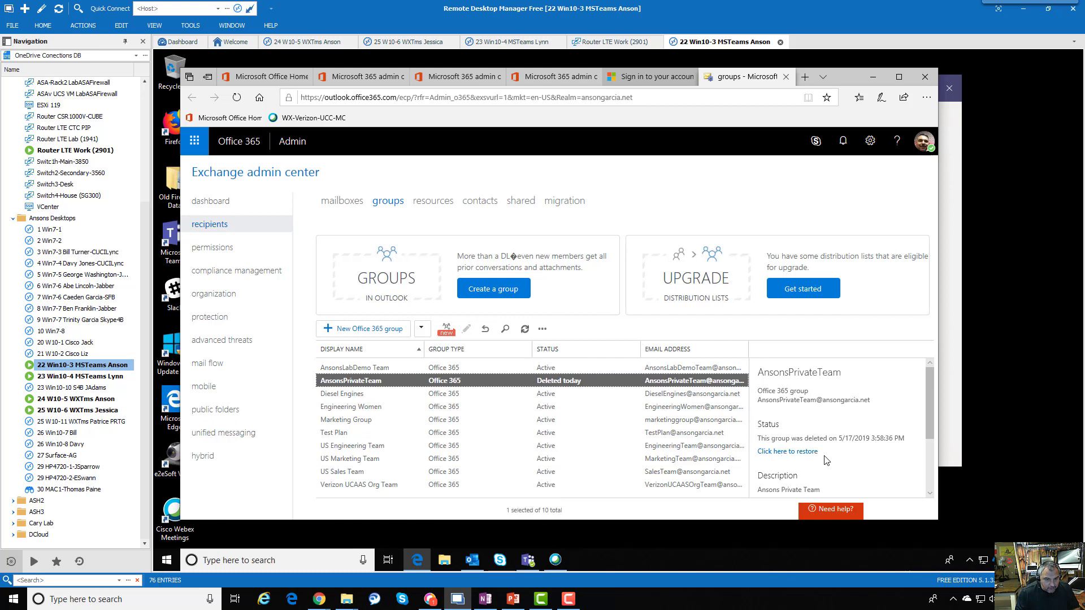
pyautogui.moveTo(931, 429); pyautogui.dragTo(936, 452)
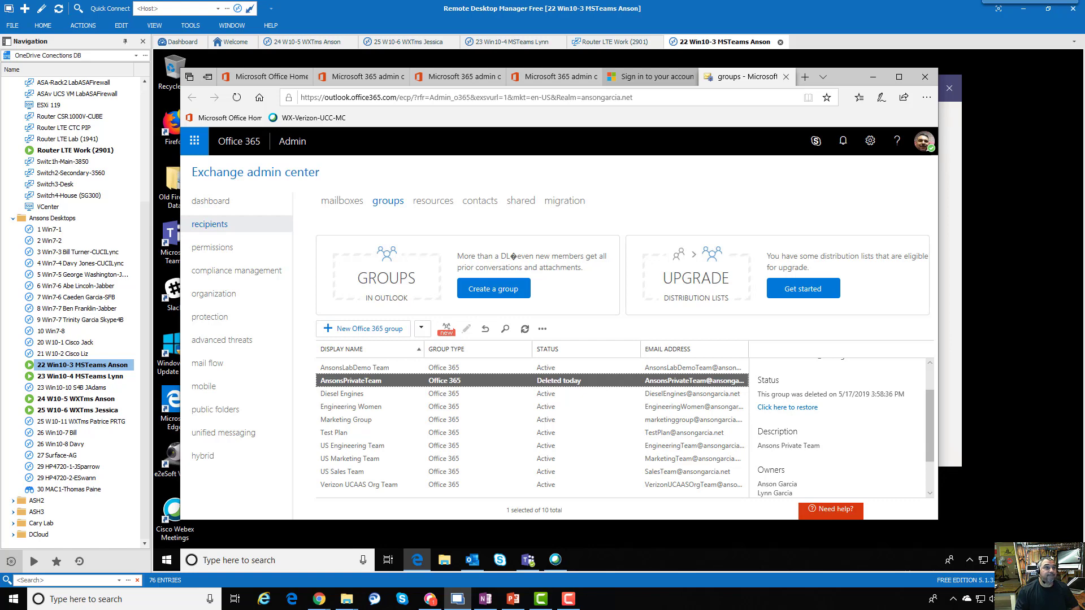
pyautogui.click(873, 77)
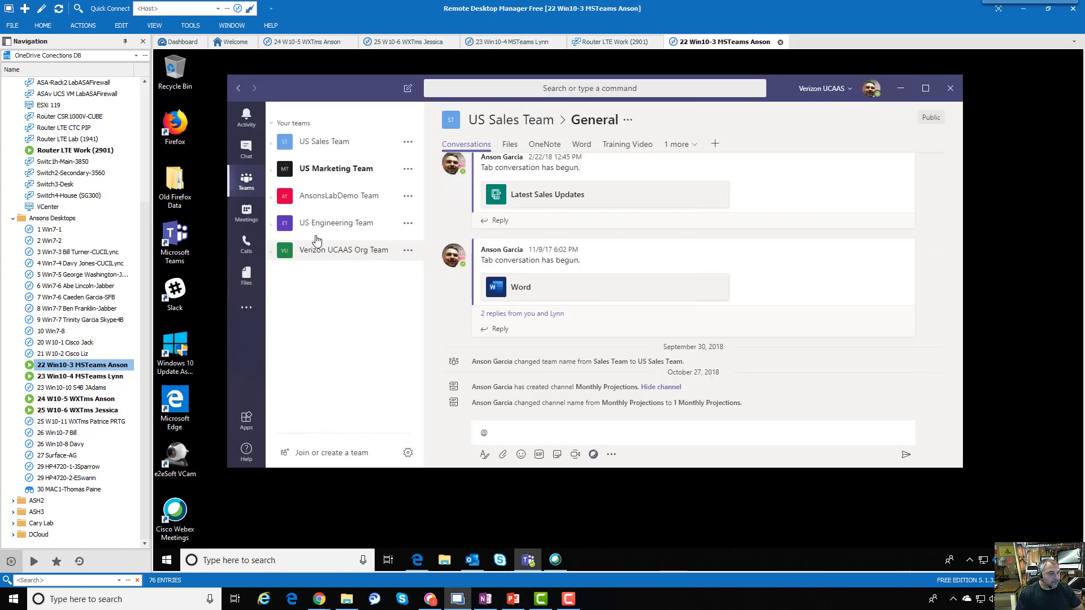
# Step: Set up a new team based on US Marketing Team, including apps, members and team settings but not channels or tabs
pyautogui.click(315, 454)
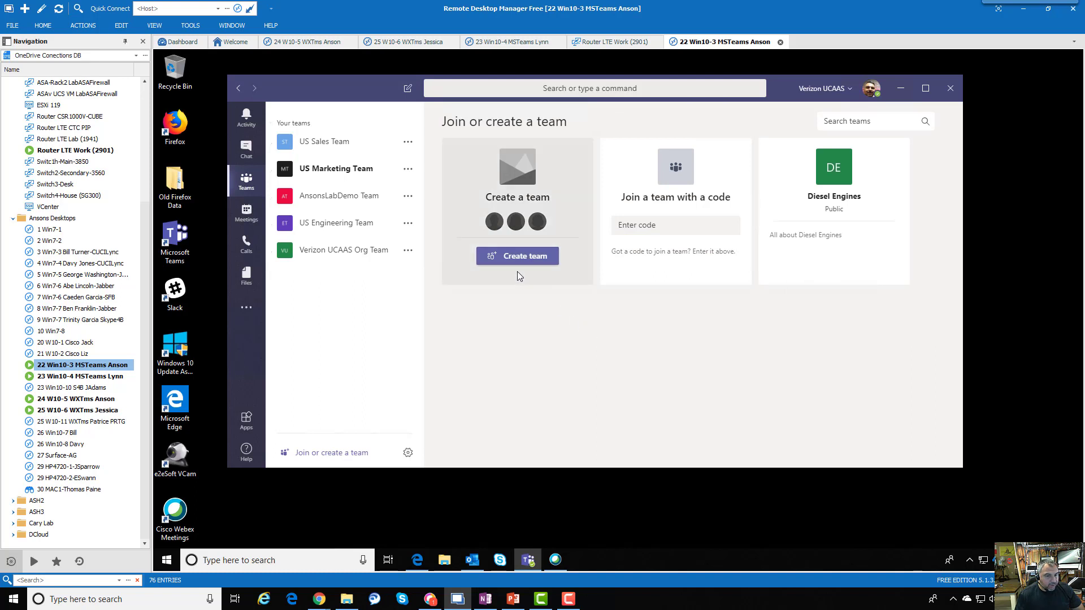
pyautogui.click(497, 255)
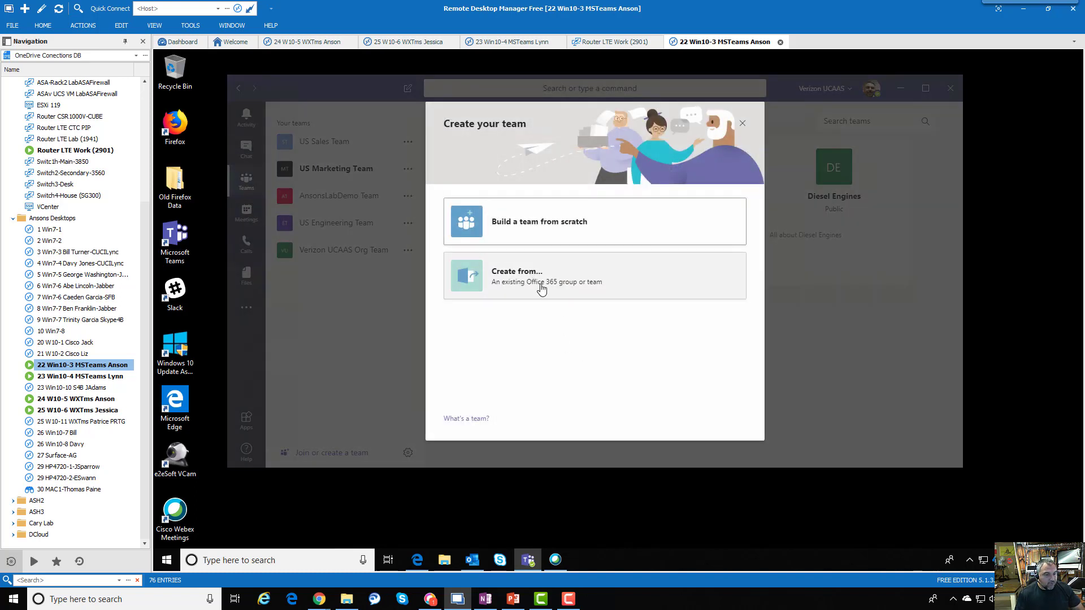
pyautogui.click(553, 288)
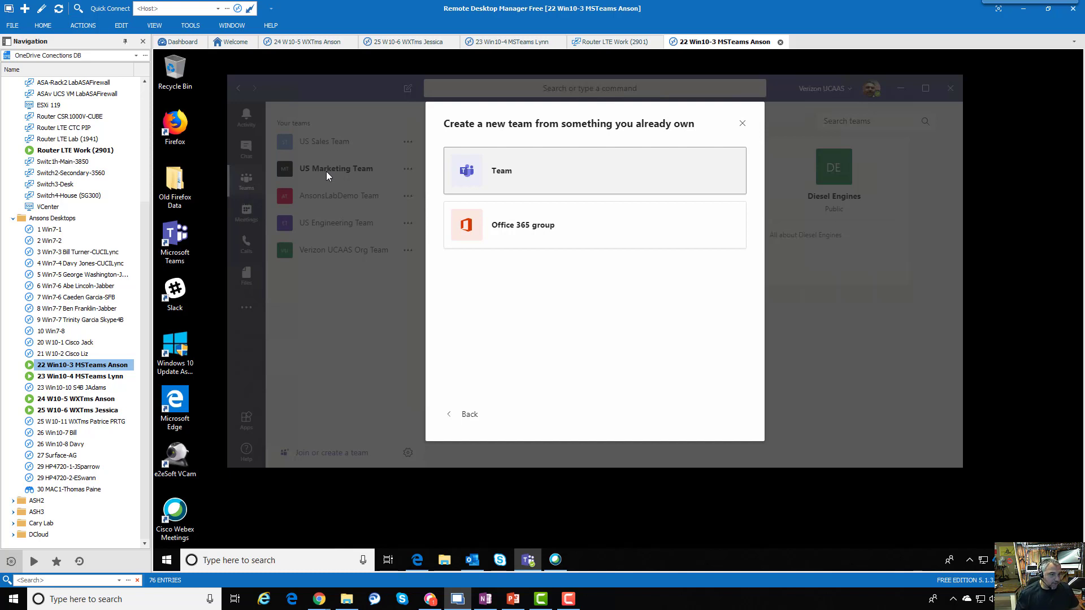
pyautogui.click(528, 175)
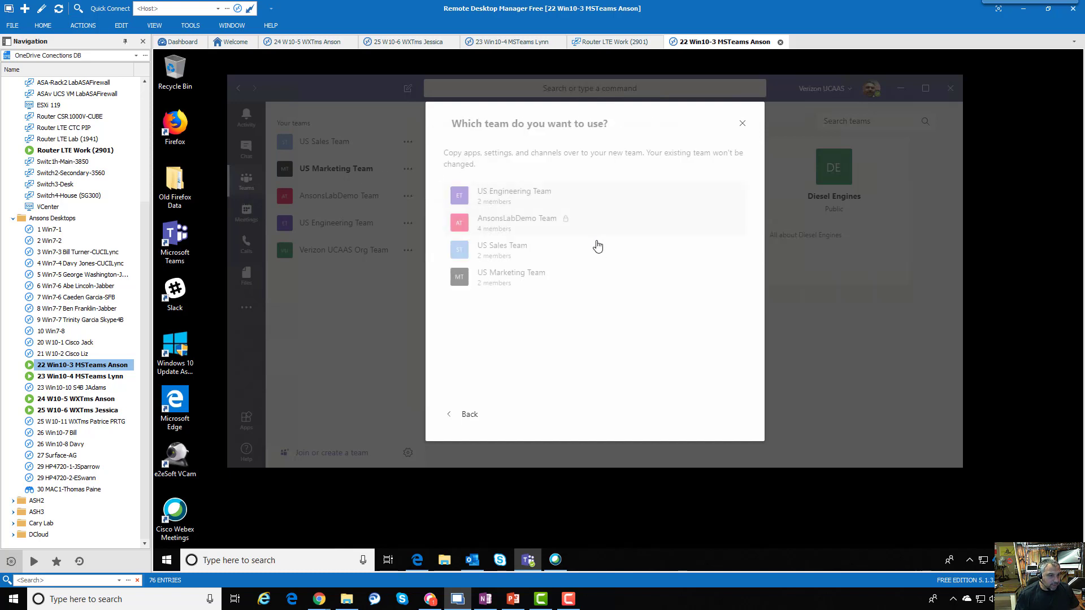
pyautogui.click(546, 276)
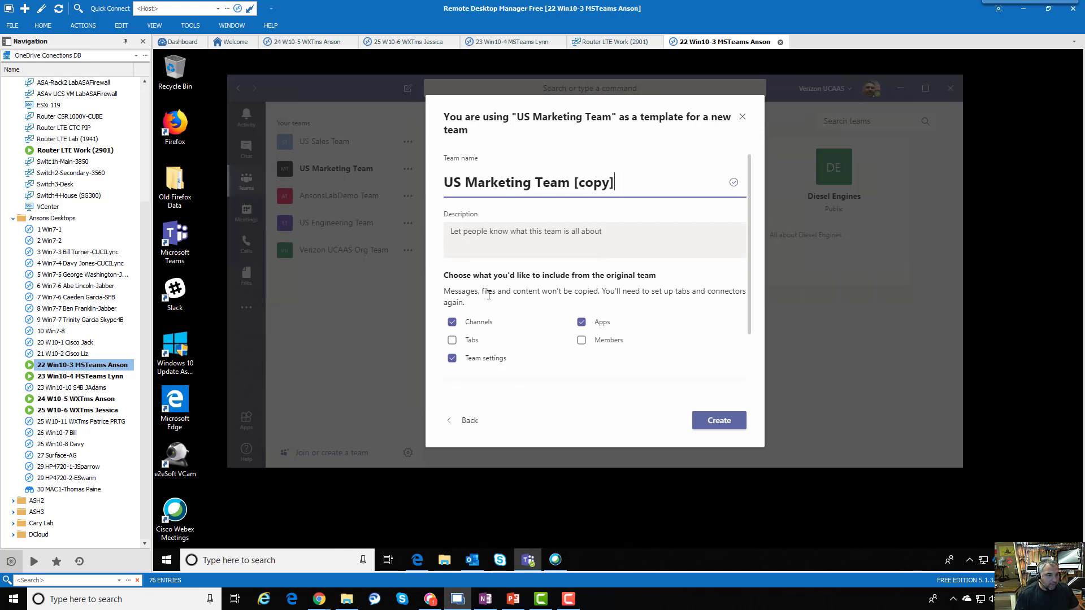
pyautogui.click(453, 323)
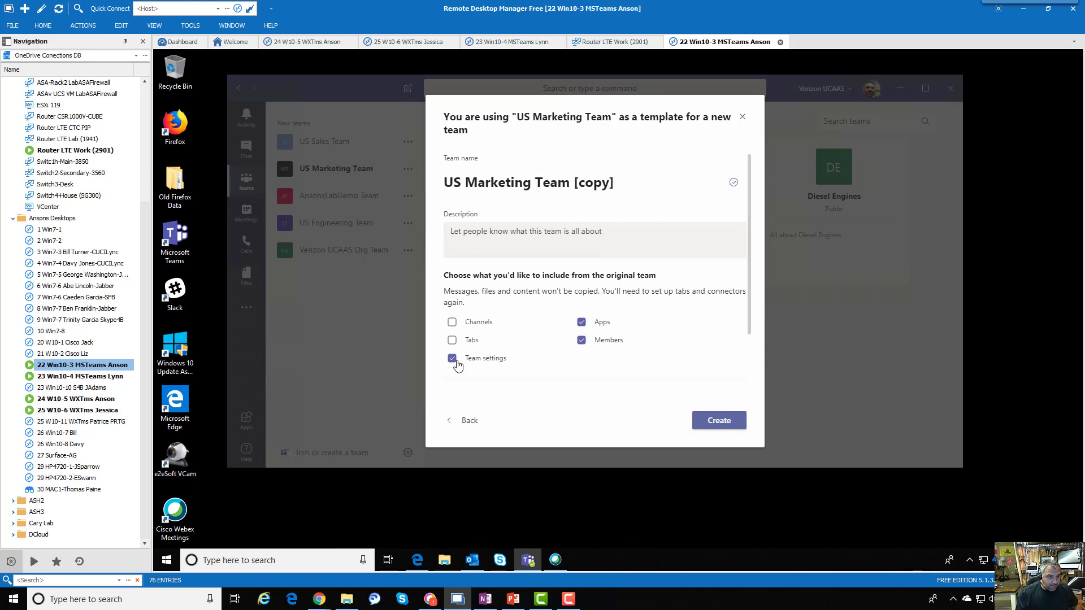
pyautogui.click(470, 421)
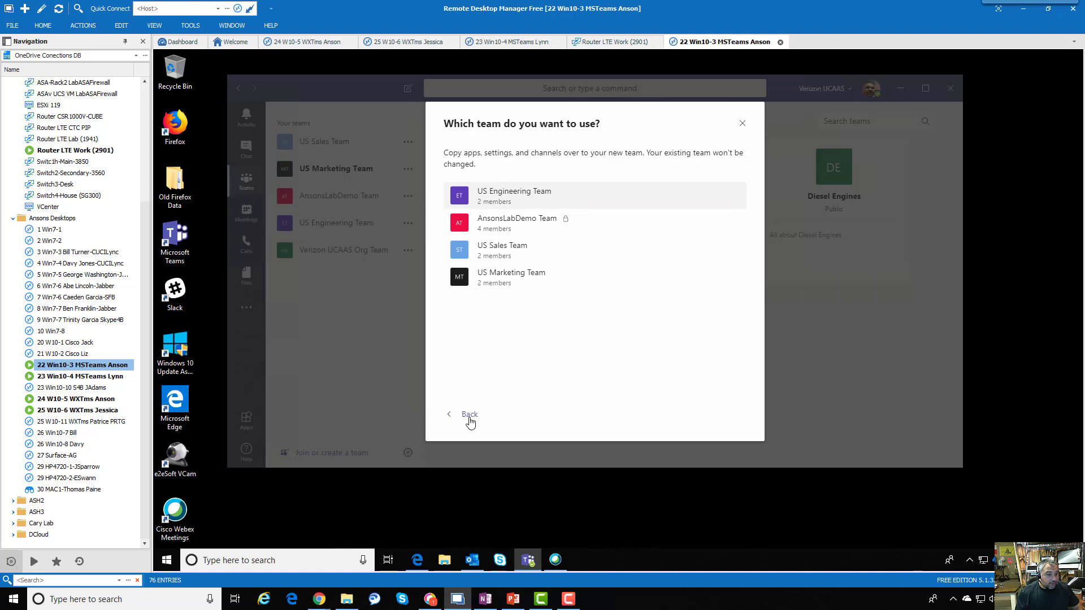
# Step: View the Office 365 groups available for creating a team and the dialog for creating a new group in Outlook
pyautogui.click(468, 421)
pyautogui.click(552, 235)
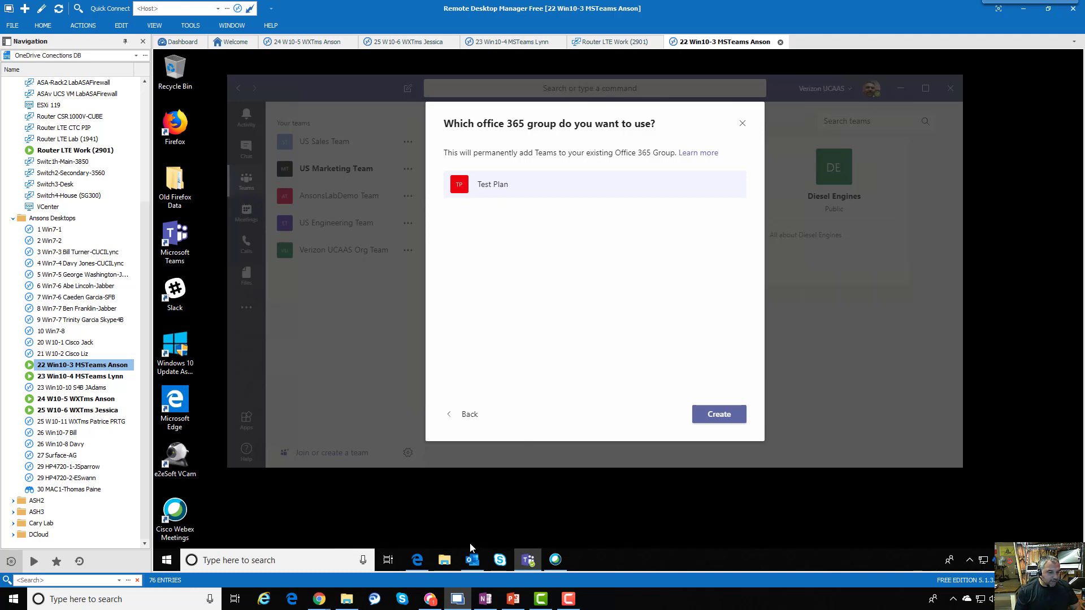
pyautogui.click(473, 559)
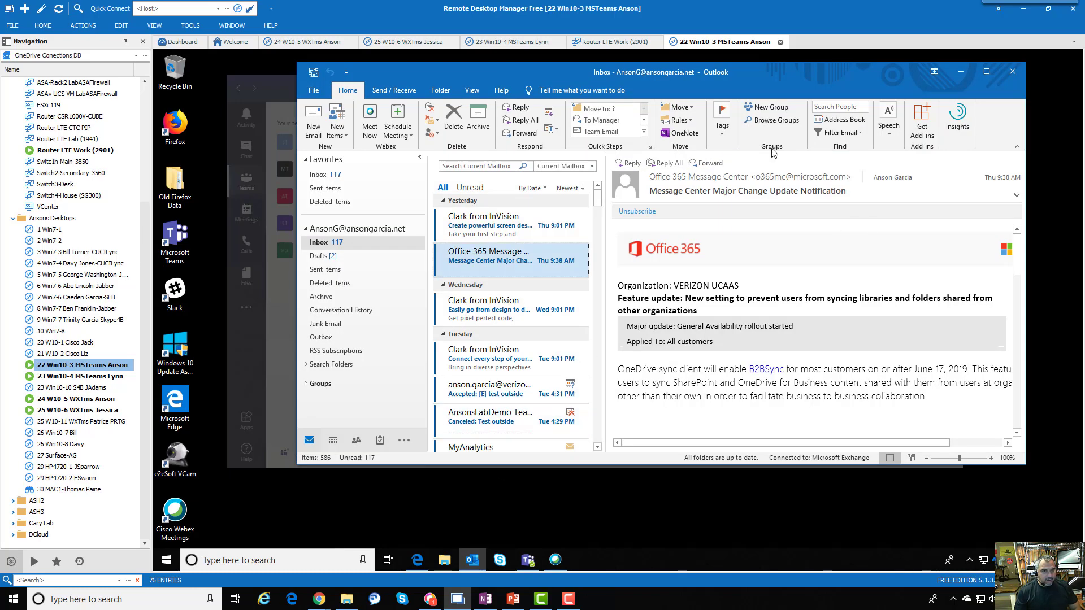
pyautogui.click(775, 108)
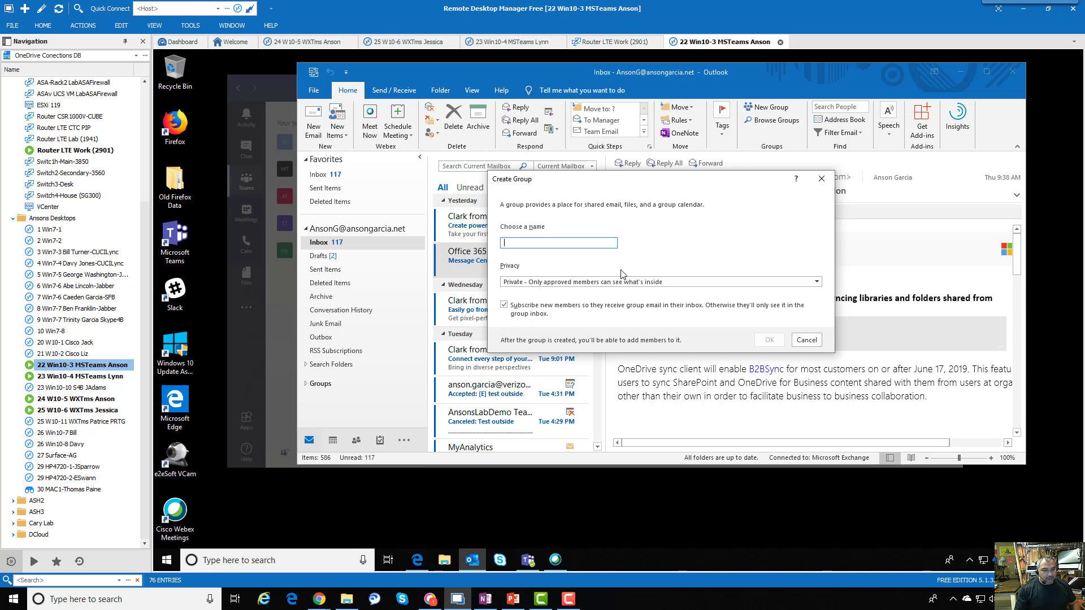
pyautogui.click(821, 341)
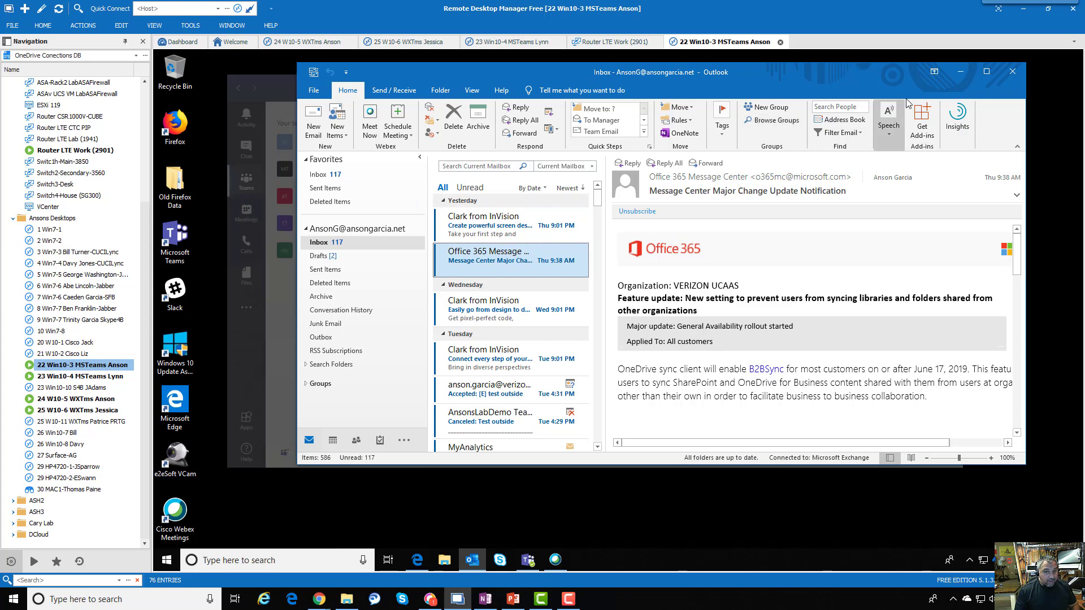
pyautogui.click(961, 73)
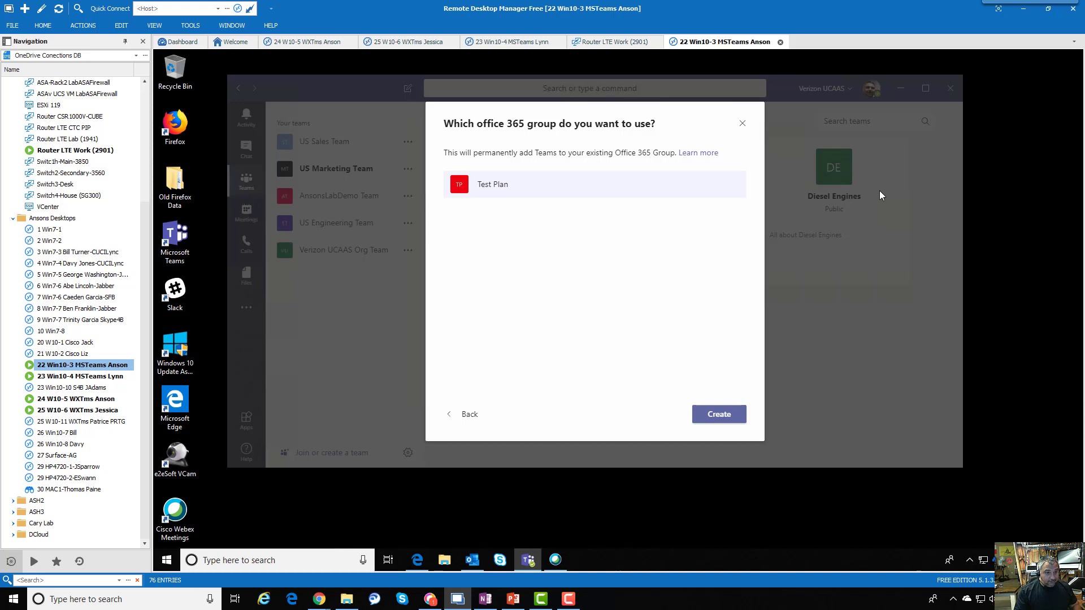
# Step: Back out of creating a team from an existing group and discard the new team
pyautogui.click(470, 414)
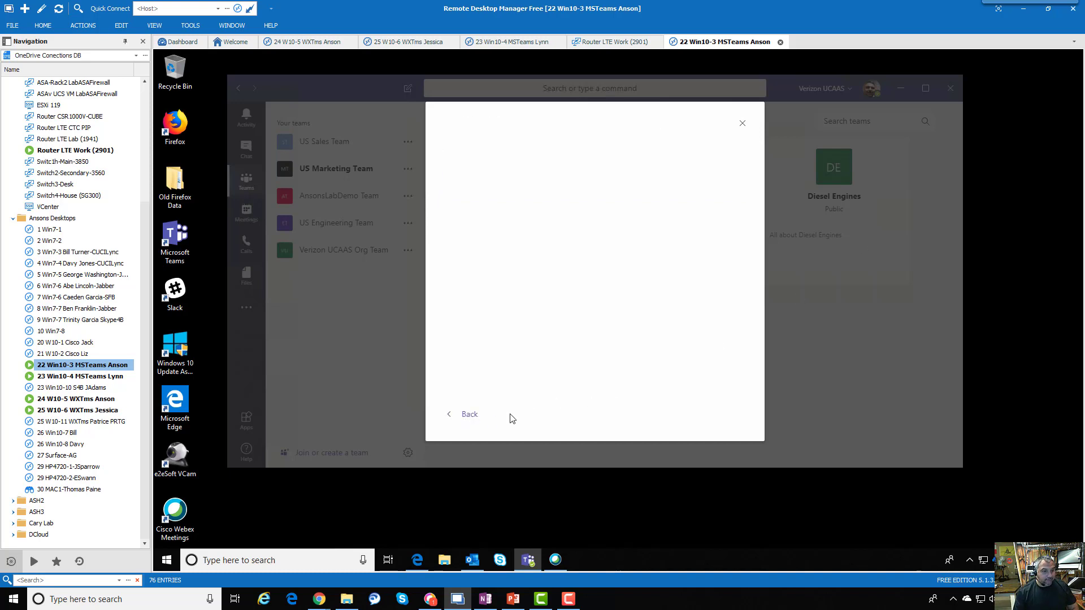
pyautogui.click(467, 416)
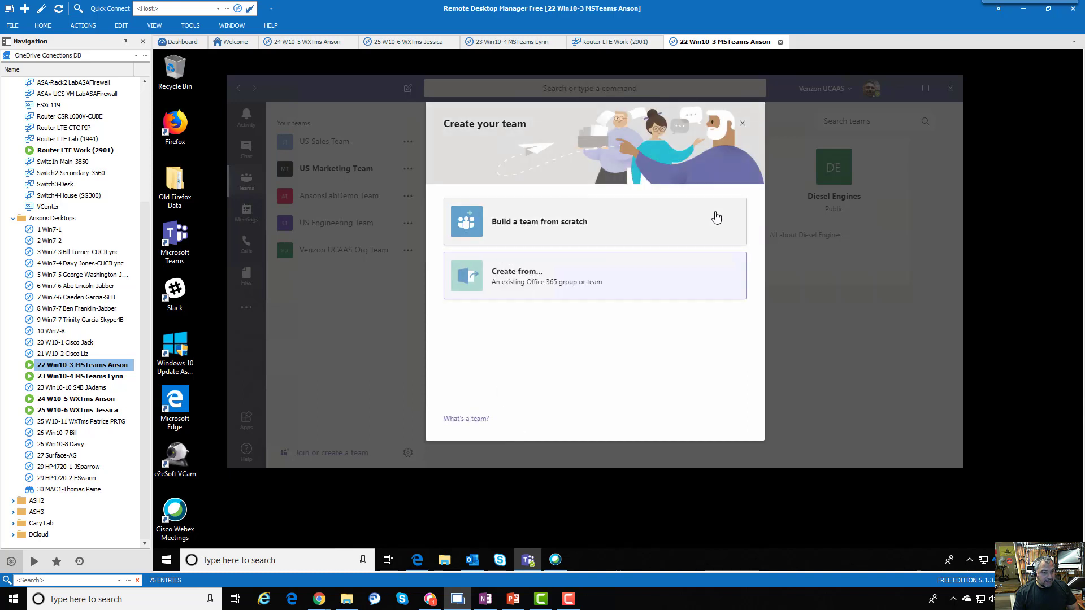
pyautogui.click(742, 123)
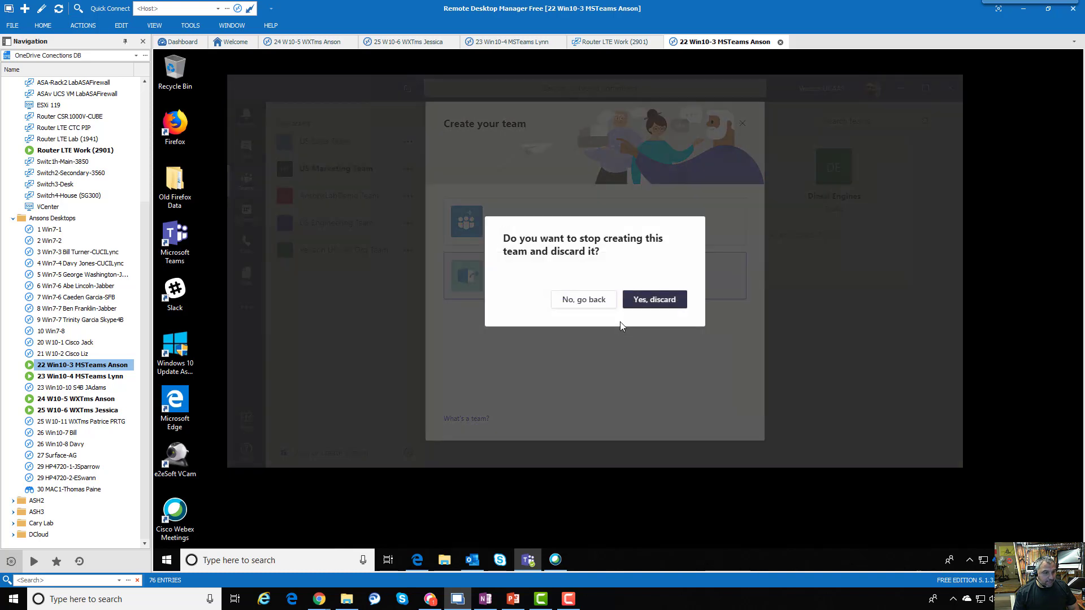
pyautogui.click(658, 300)
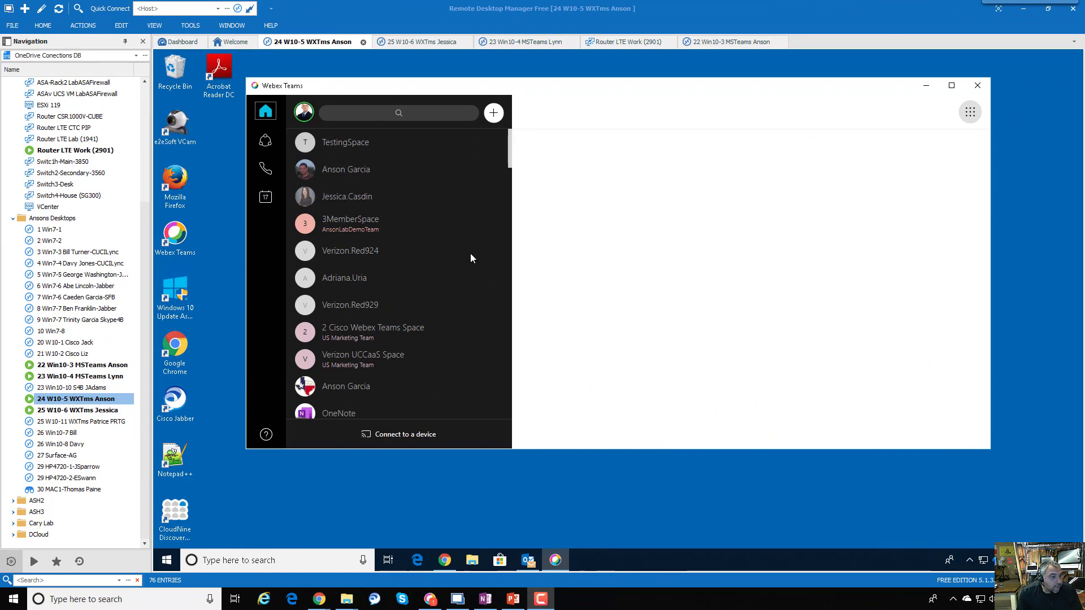
# Step: Switch to Webex Teams and create a team named AnsonsTestTeam with the description "Ansons Test Team"
pyautogui.click(266, 145)
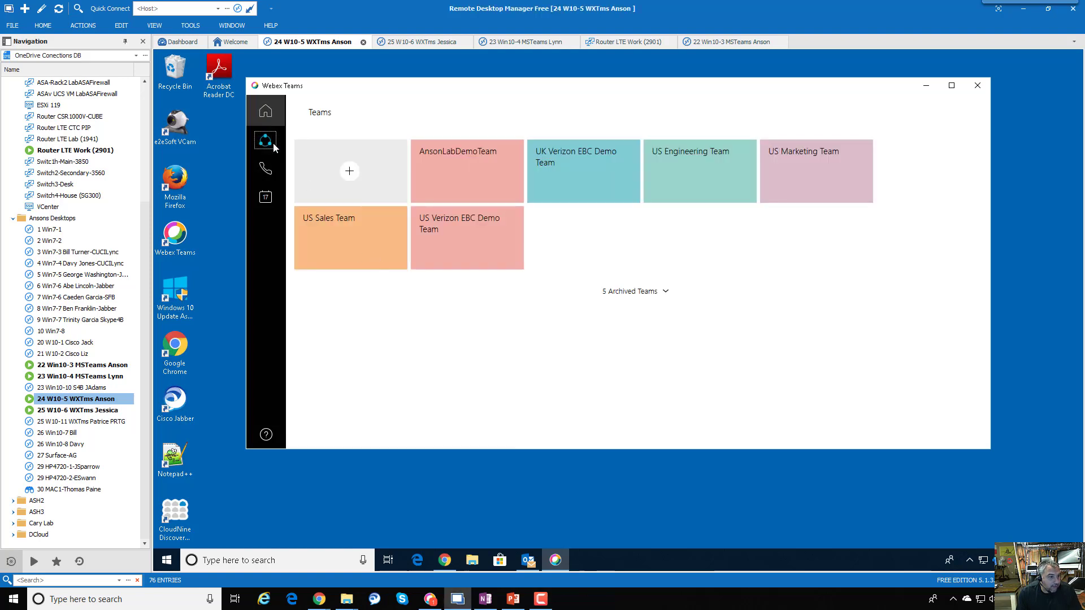
pyautogui.click(350, 175)
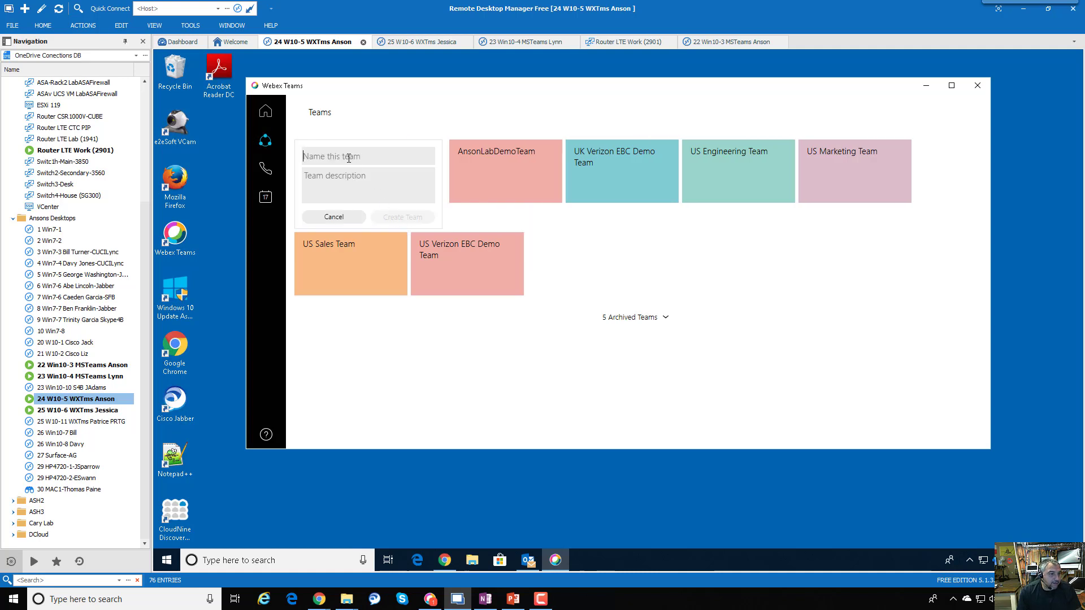
pyautogui.write('AnsonsTe')
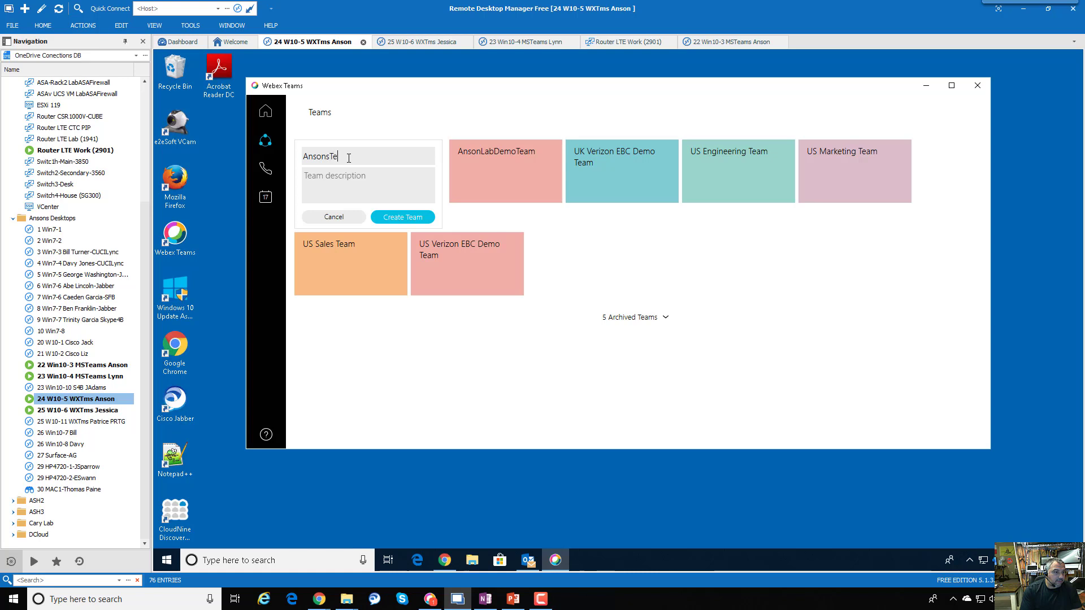
pyautogui.write('stTeam')
pyautogui.press('Tab')
pyautogui.write('Anson')
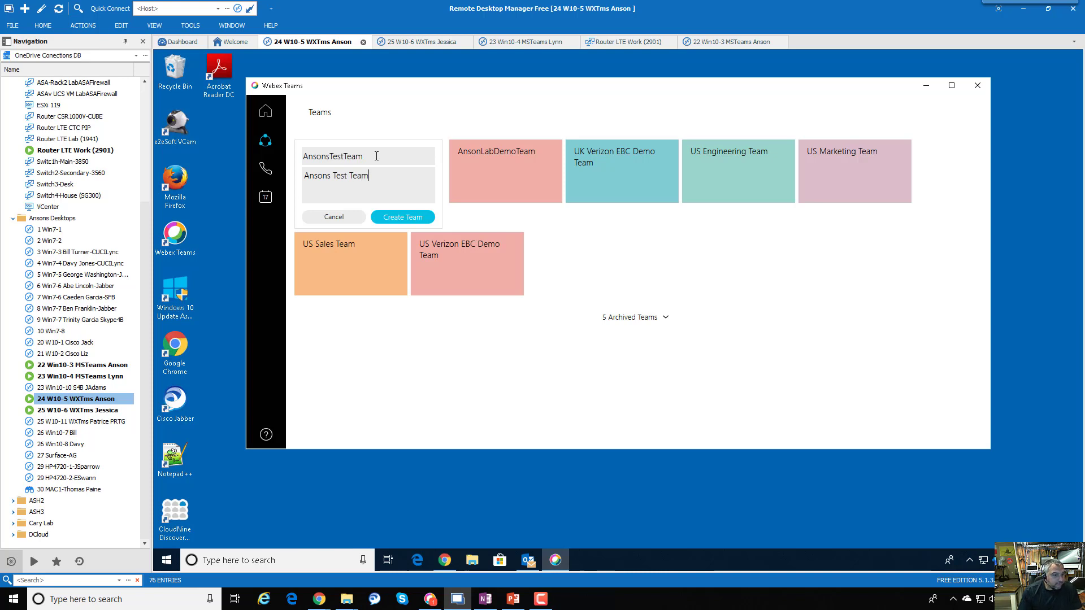
pyautogui.click(411, 216)
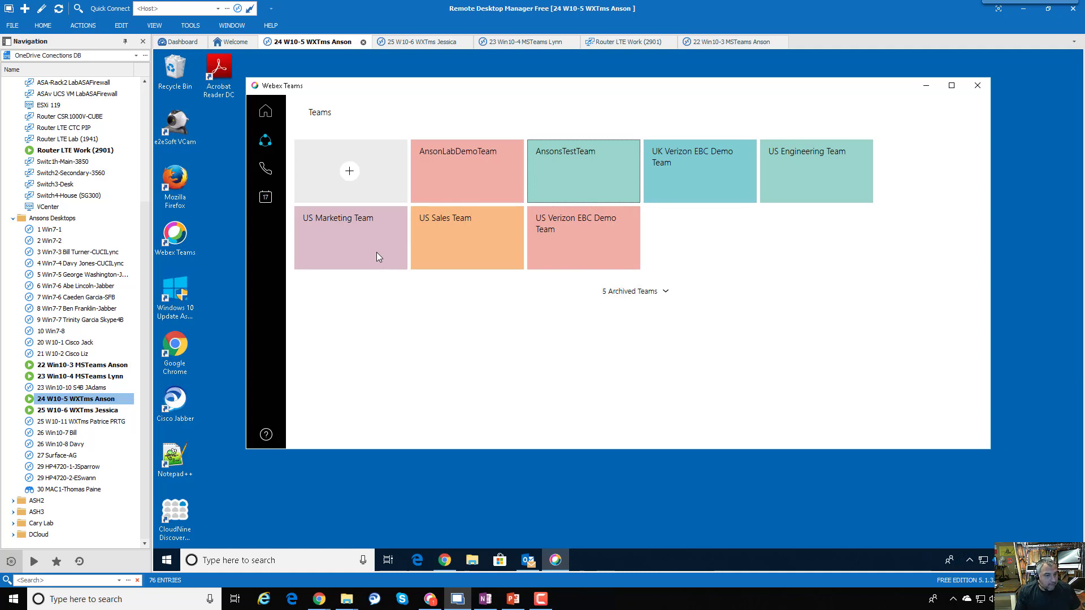
# Step: Open AnsonsTestTeam and add a colleague, found by searching part of the person's first name, as a team moderator
pyautogui.click(577, 170)
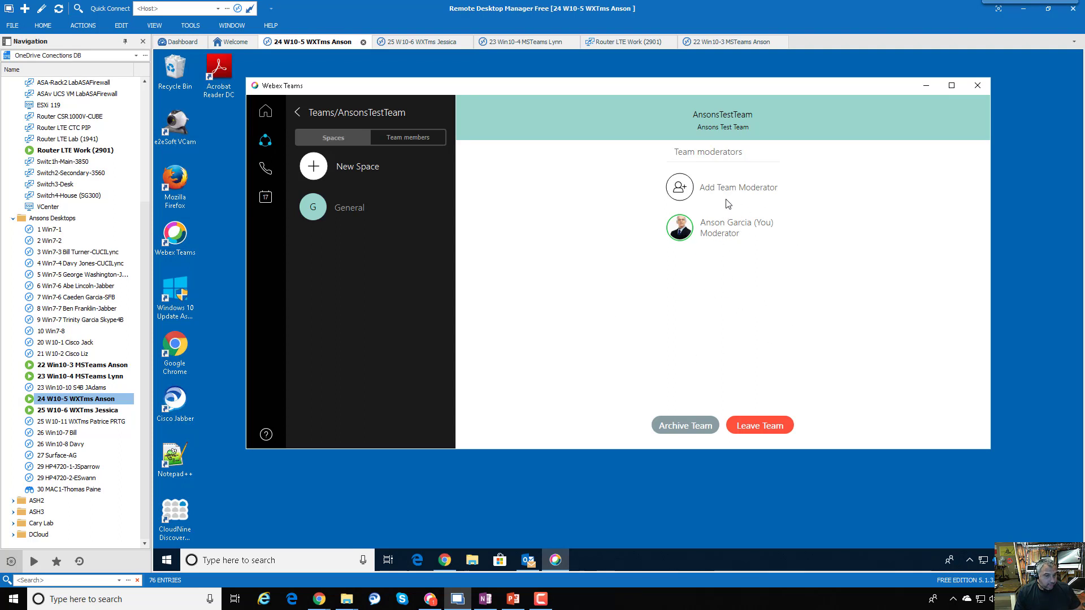
pyautogui.click(679, 188)
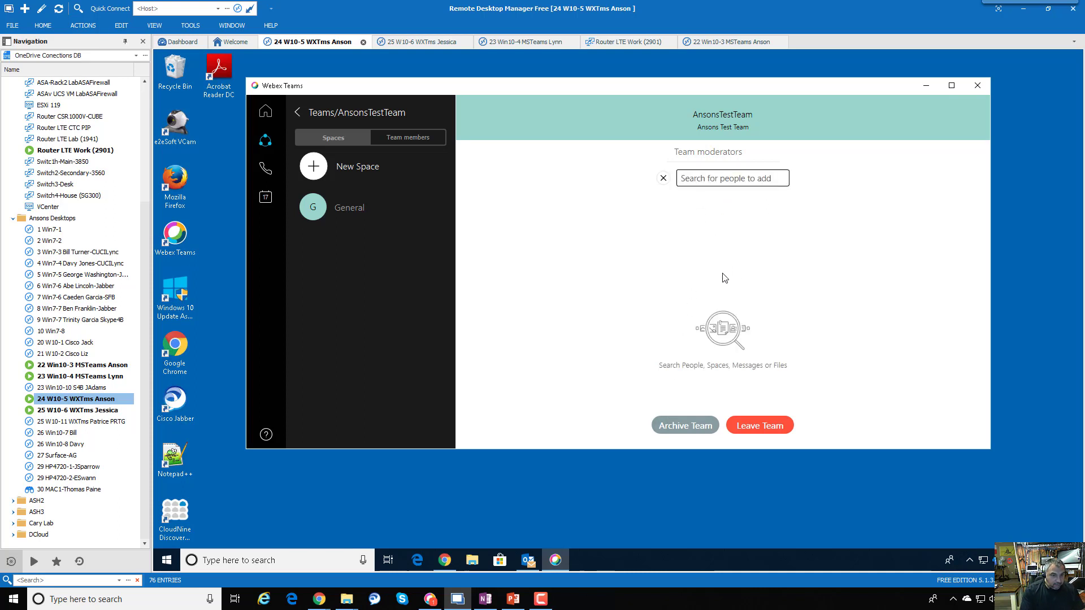
pyautogui.write('jes')
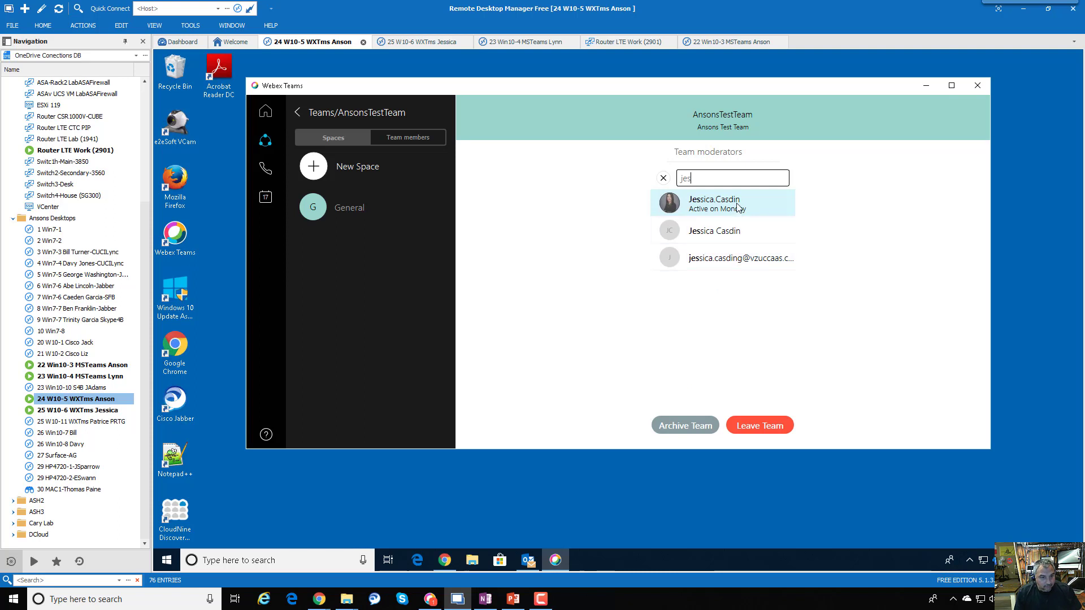
pyautogui.click(736, 203)
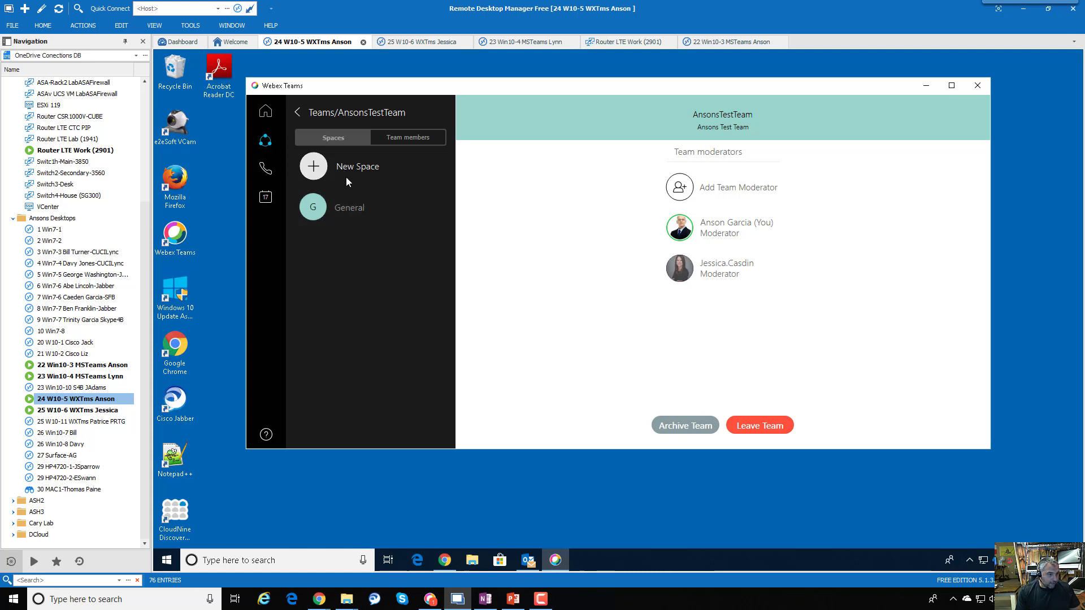
# Step: Add Verizon.Red929 as a member of AnsonsTestTeam and make that member a moderator of the team
pyautogui.click(418, 139)
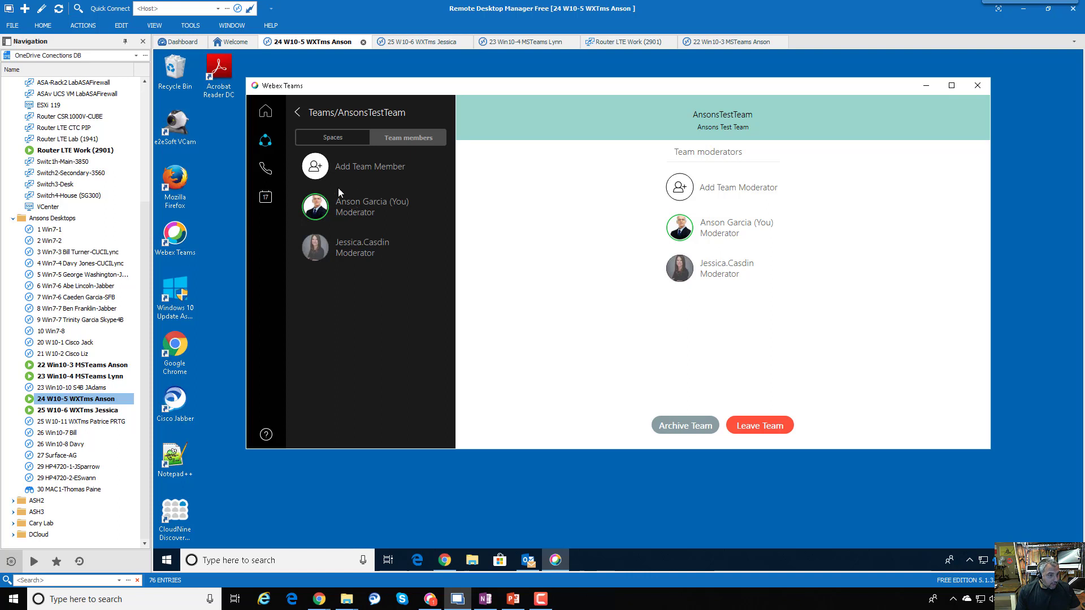
pyautogui.click(313, 166)
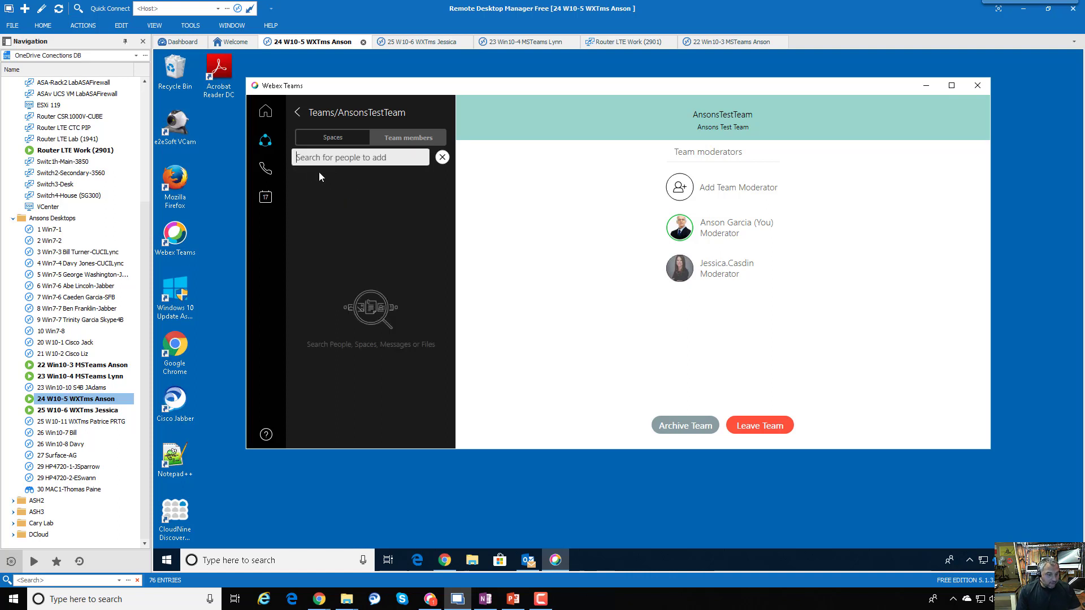
pyautogui.write('v')
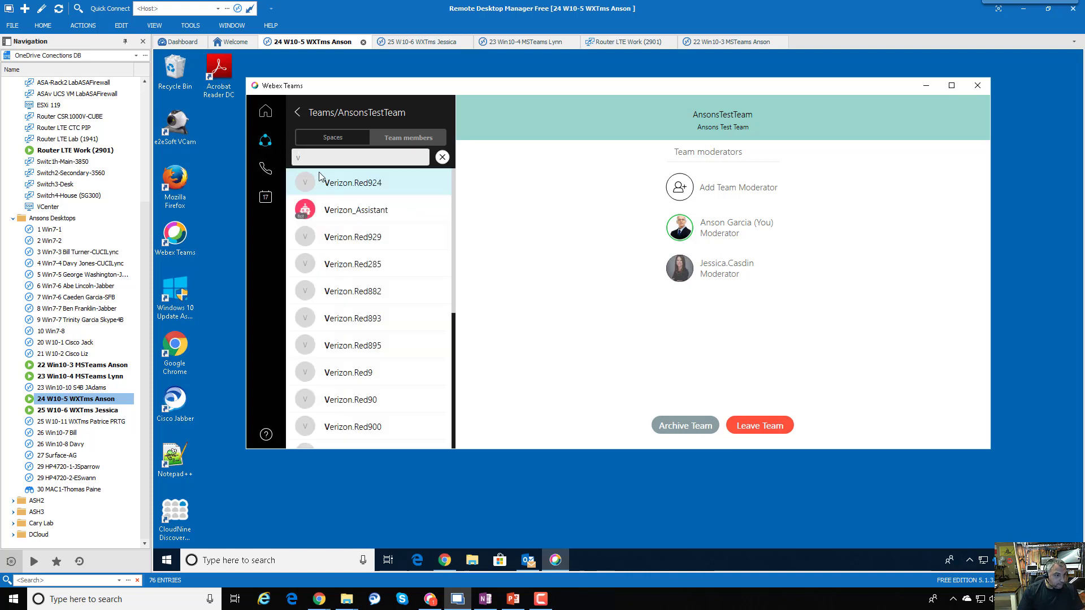
pyautogui.click(375, 235)
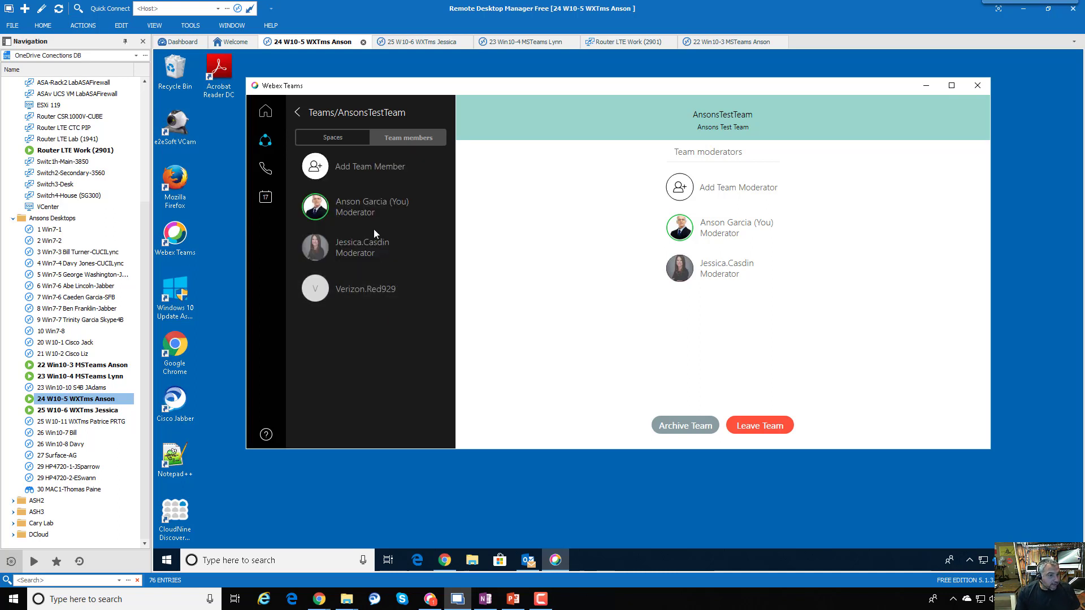
pyautogui.rightClick(369, 292)
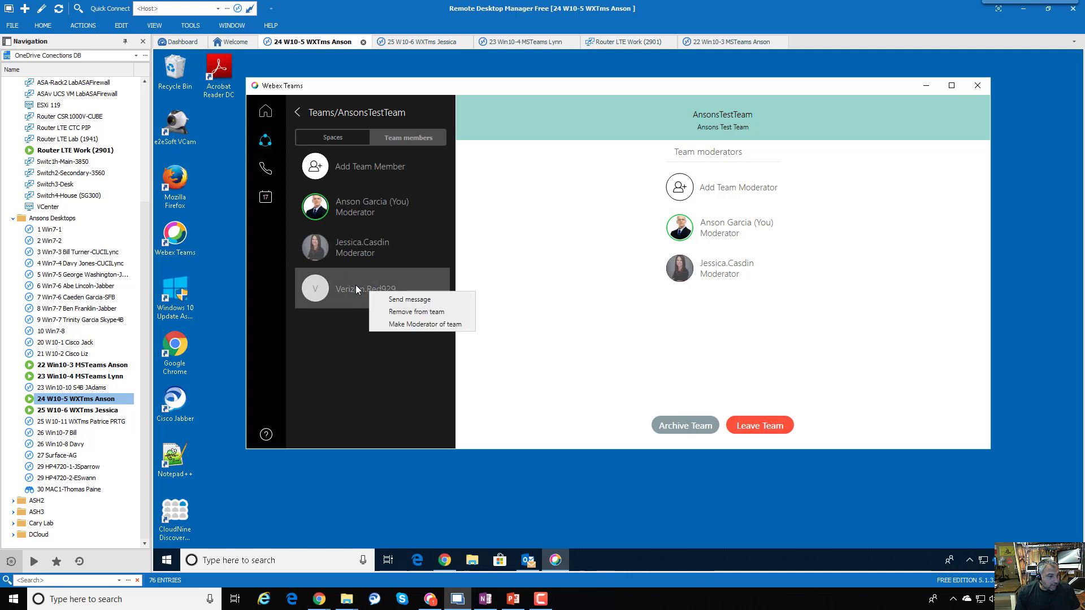
pyautogui.click(394, 325)
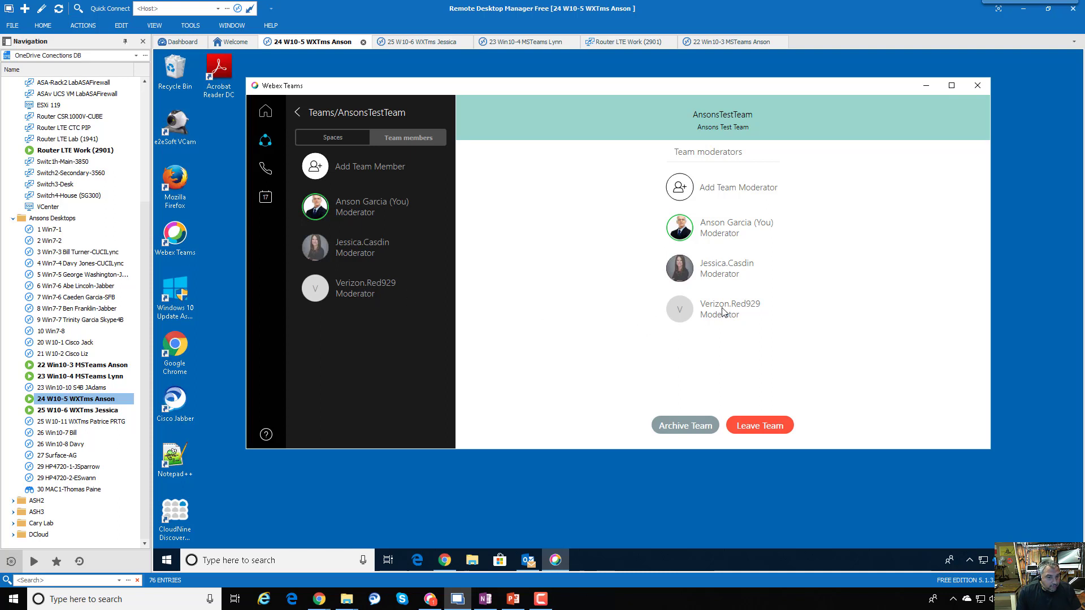
pyautogui.rightClick(365, 286)
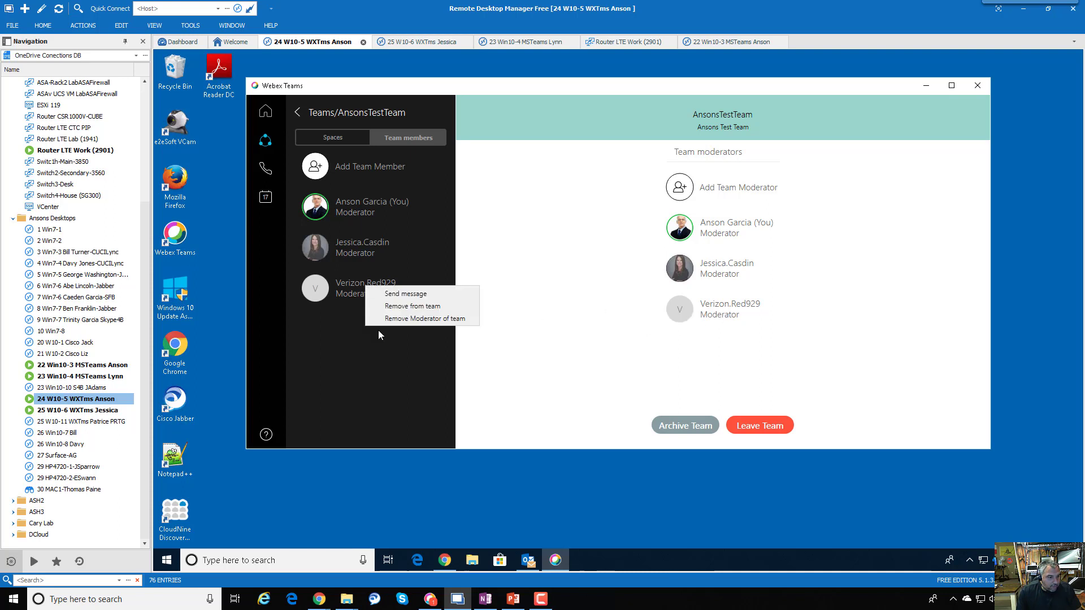
pyautogui.click(397, 310)
pyautogui.click(675, 297)
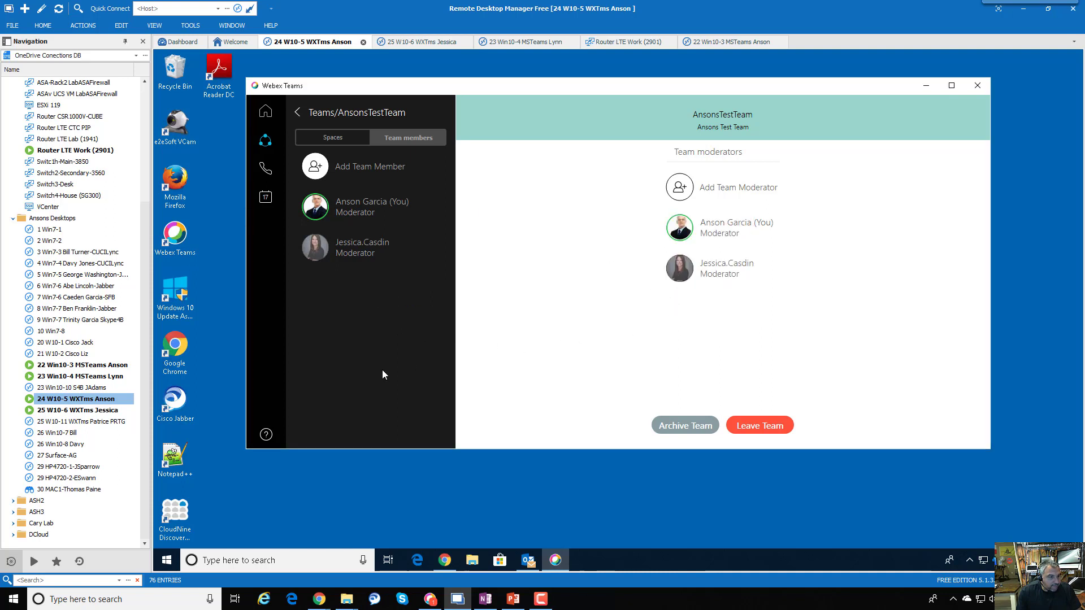
pyautogui.rightClick(366, 254)
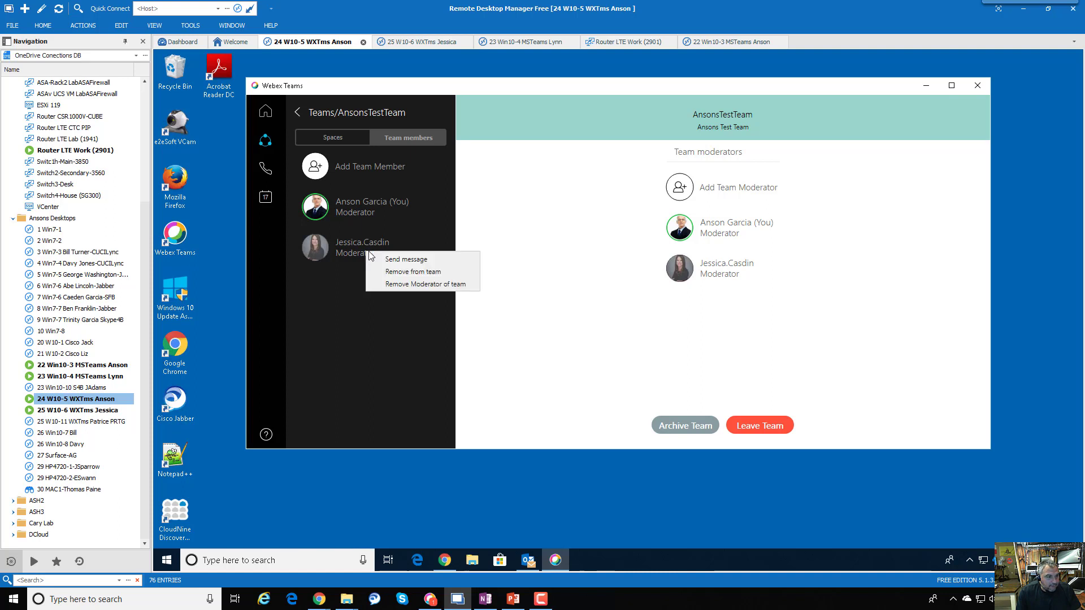
pyautogui.click(390, 272)
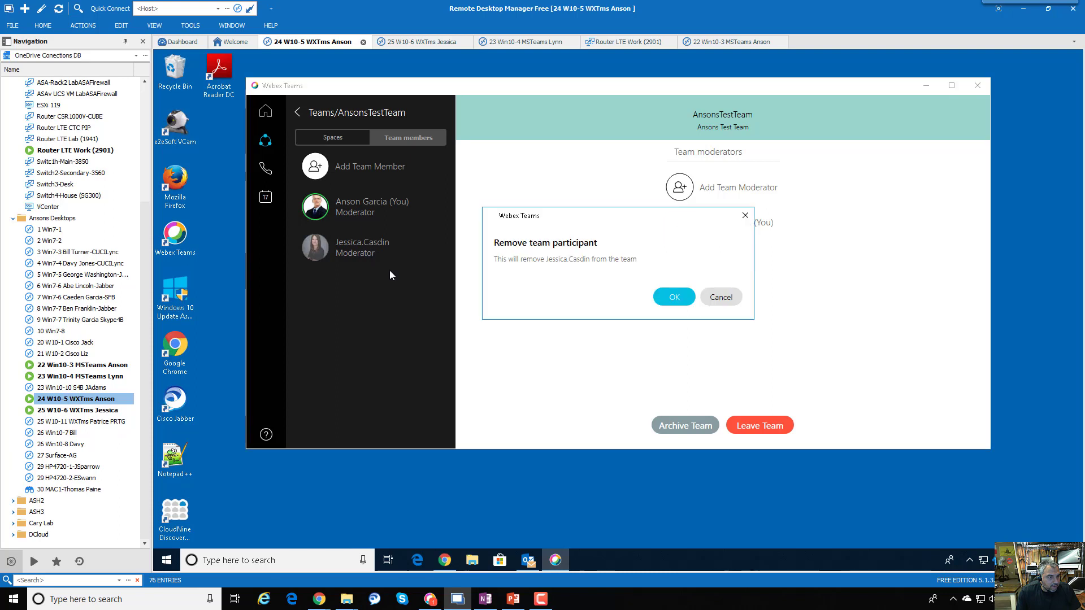
pyautogui.click(673, 296)
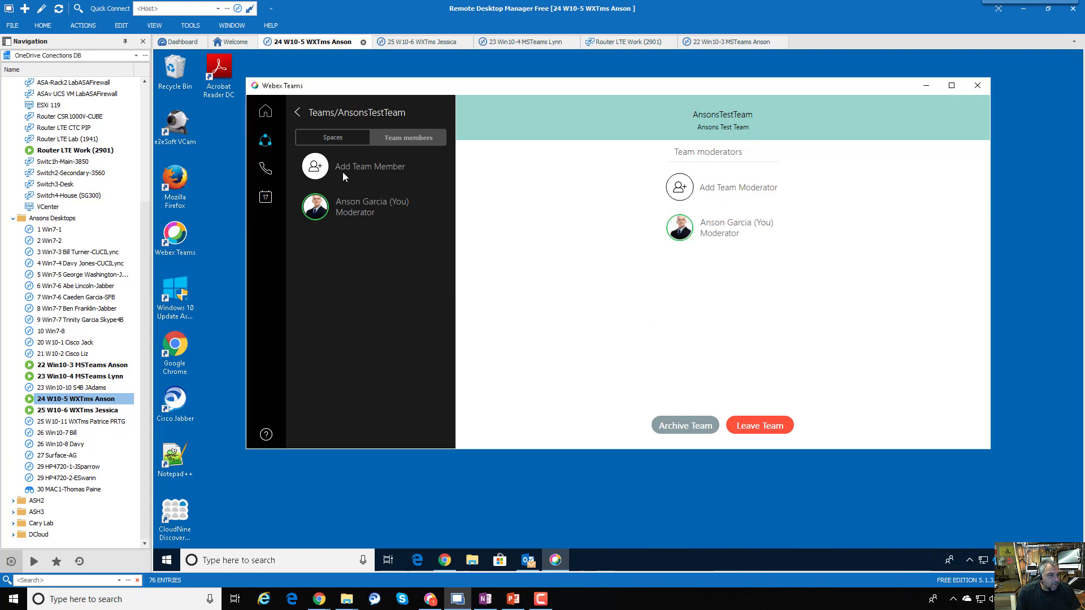
# Step: View the General and 3MemberSpace spaces of AnsonLabDemoTeam and the General space of AnsonsTestTeam
pyautogui.click(298, 112)
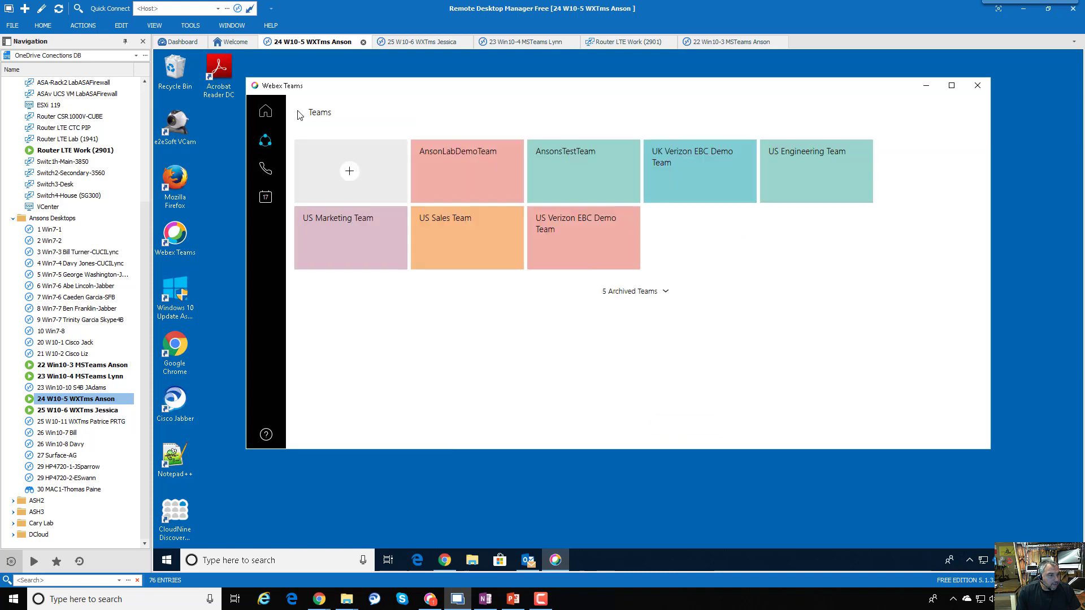
pyautogui.click(477, 181)
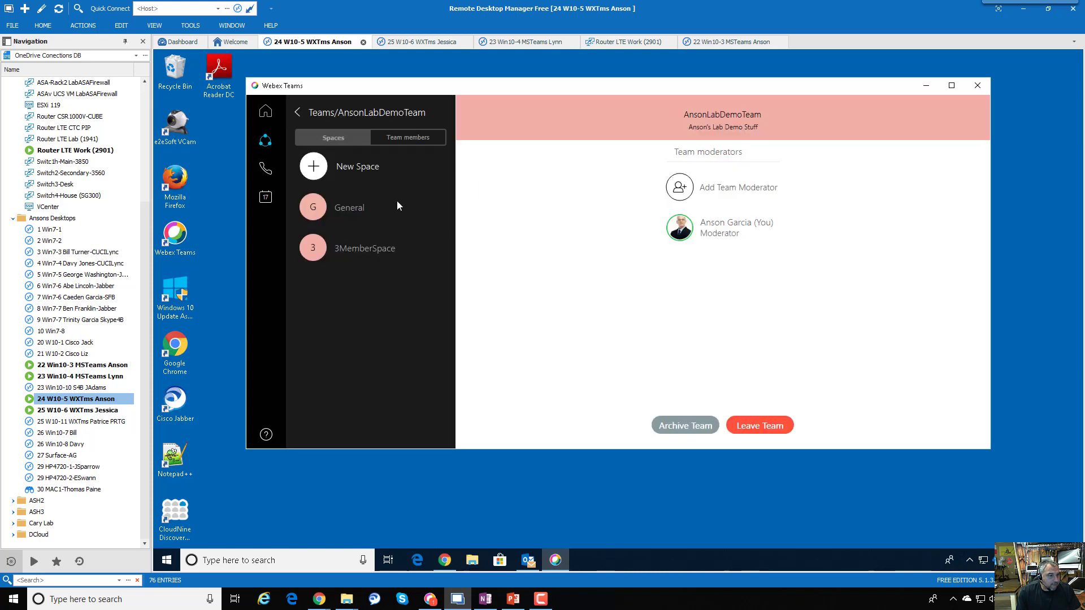
pyautogui.click(336, 215)
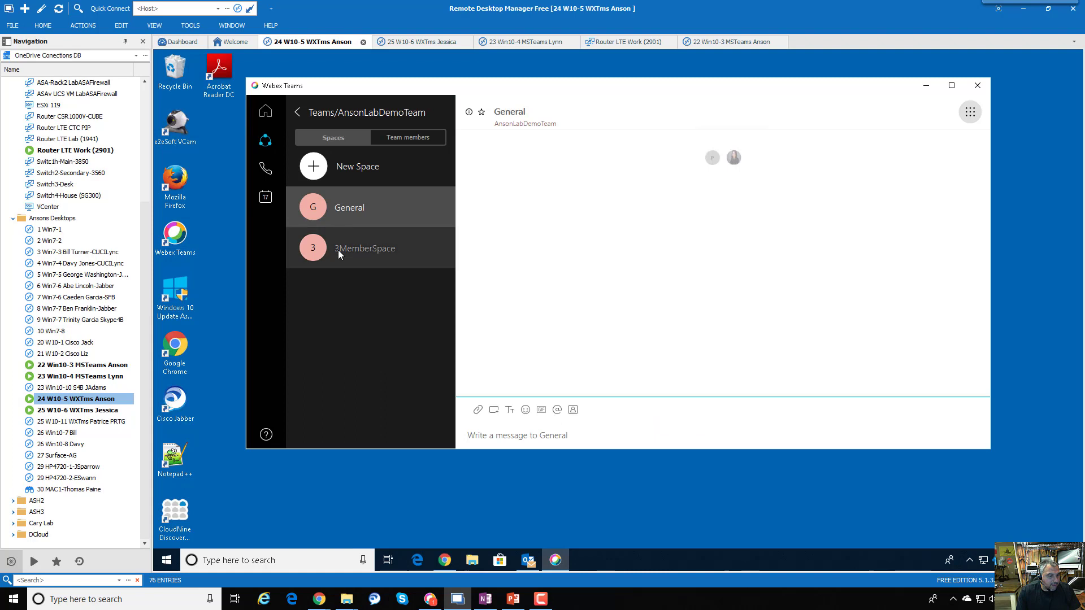
pyautogui.click(338, 250)
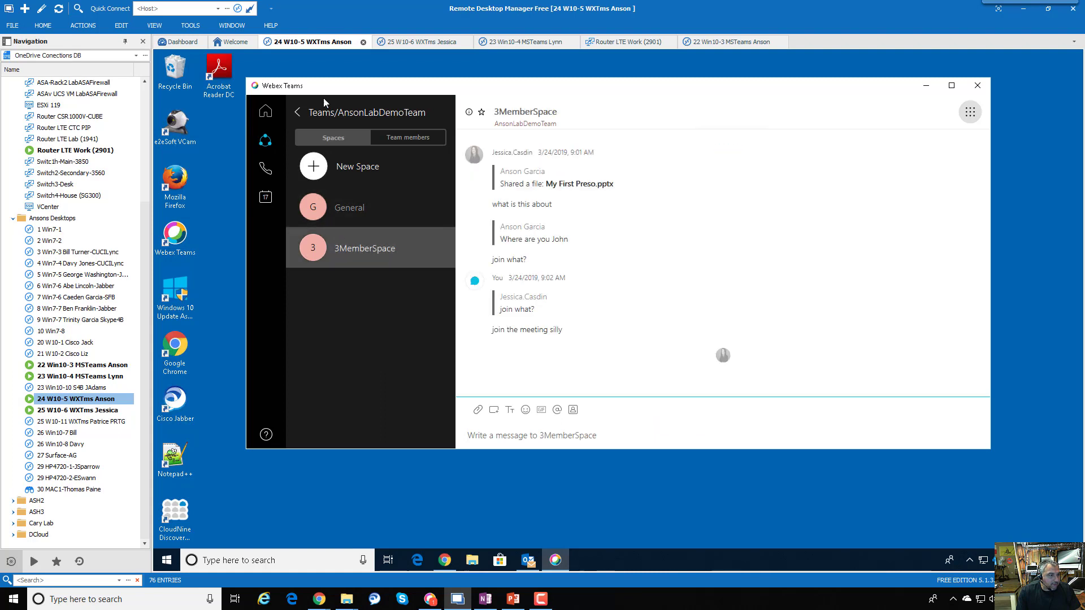
pyautogui.click(298, 113)
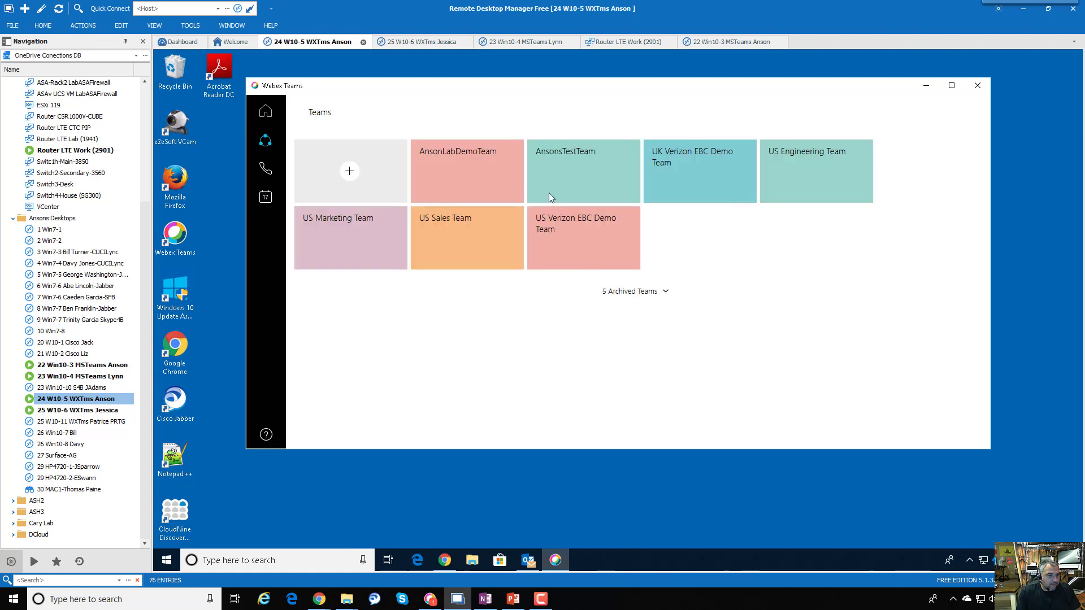
pyautogui.click(587, 180)
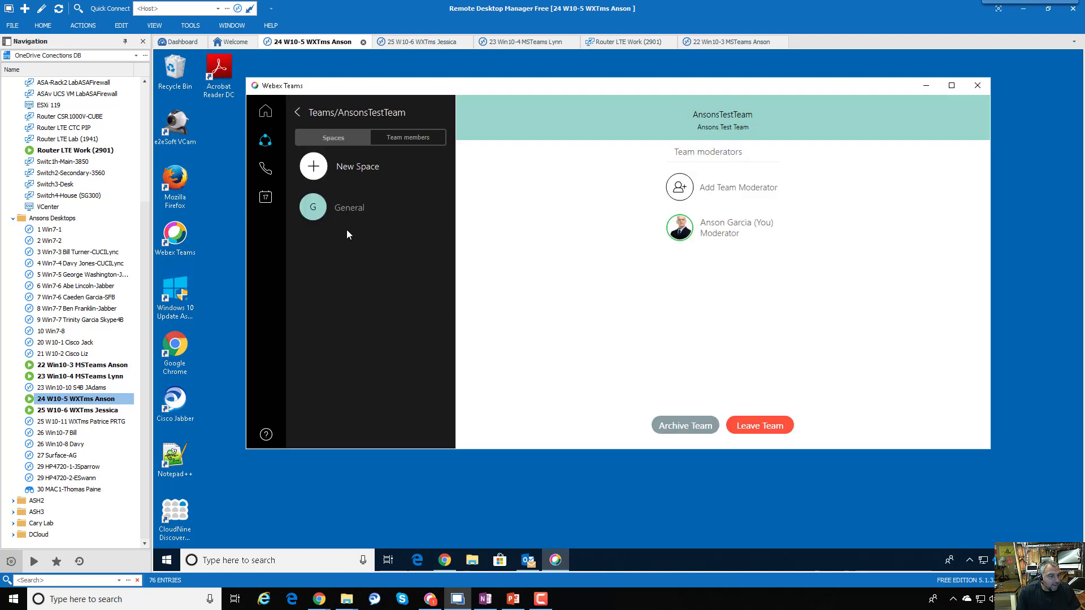
pyautogui.click(347, 212)
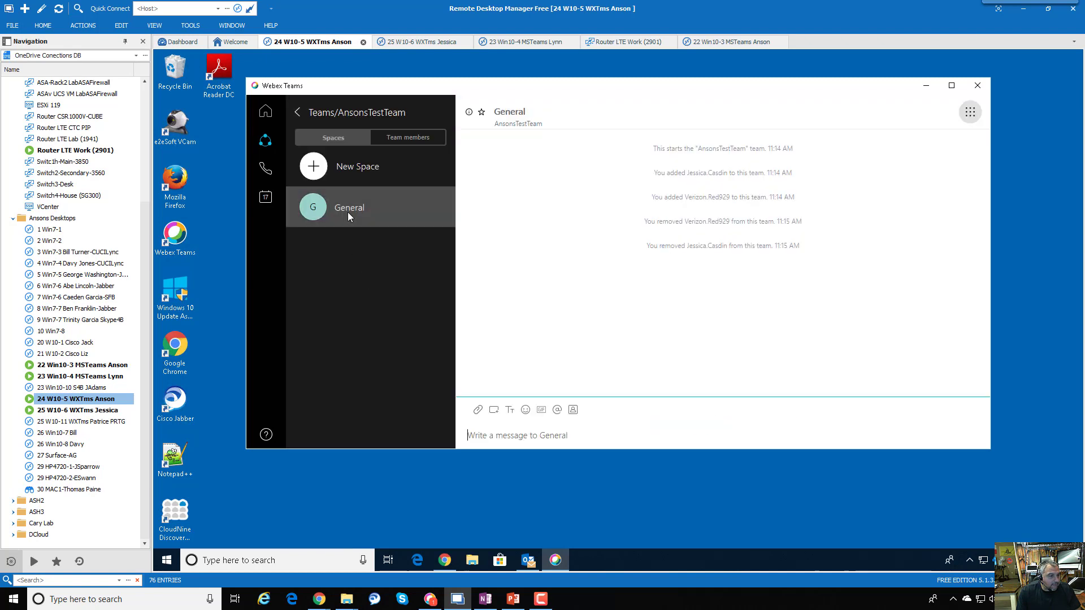
# Step: Create a new space named "test space" in AnsonsTestTeam
pyautogui.click(356, 169)
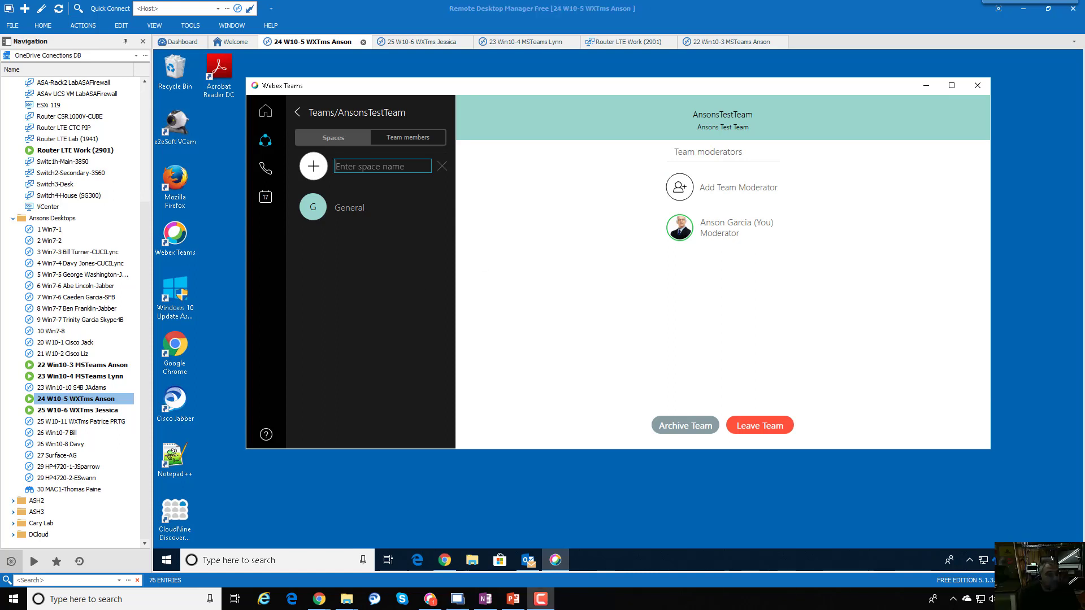
pyautogui.click(381, 168)
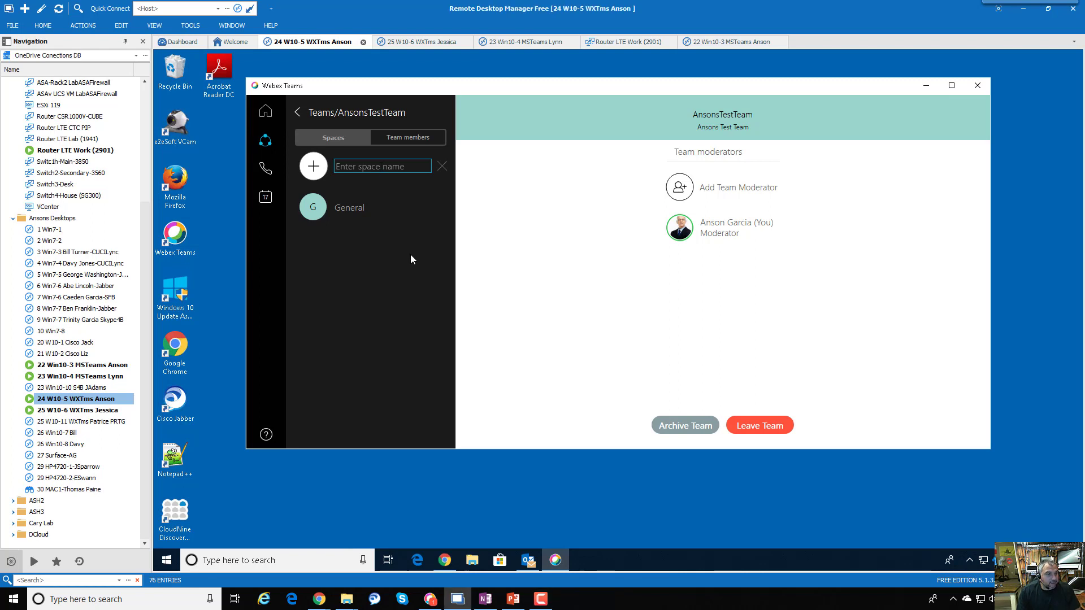
pyautogui.write('t')
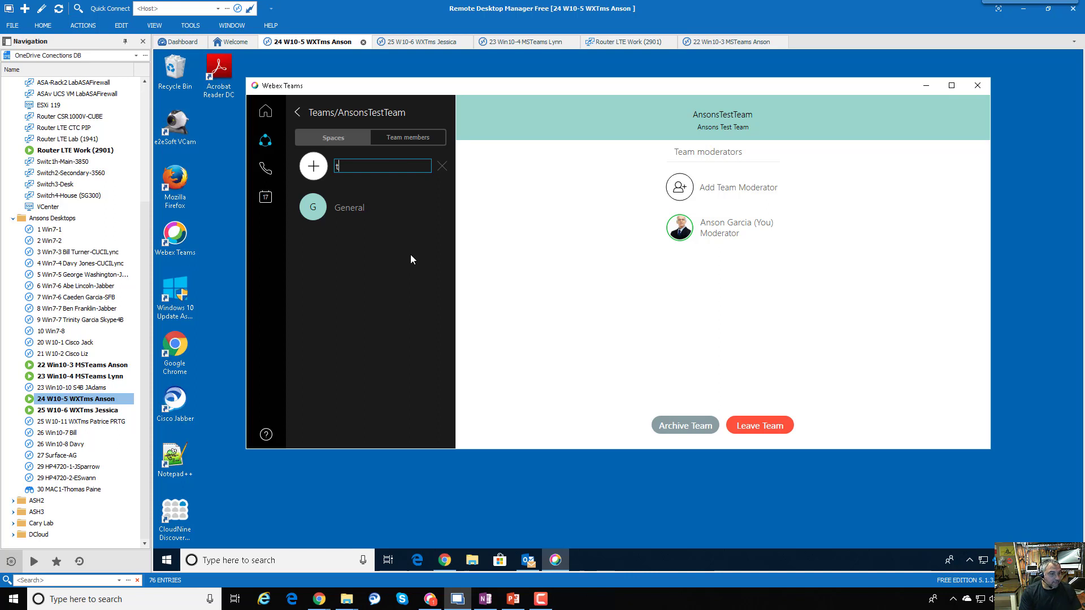
pyautogui.write('est space')
pyautogui.press('Return')
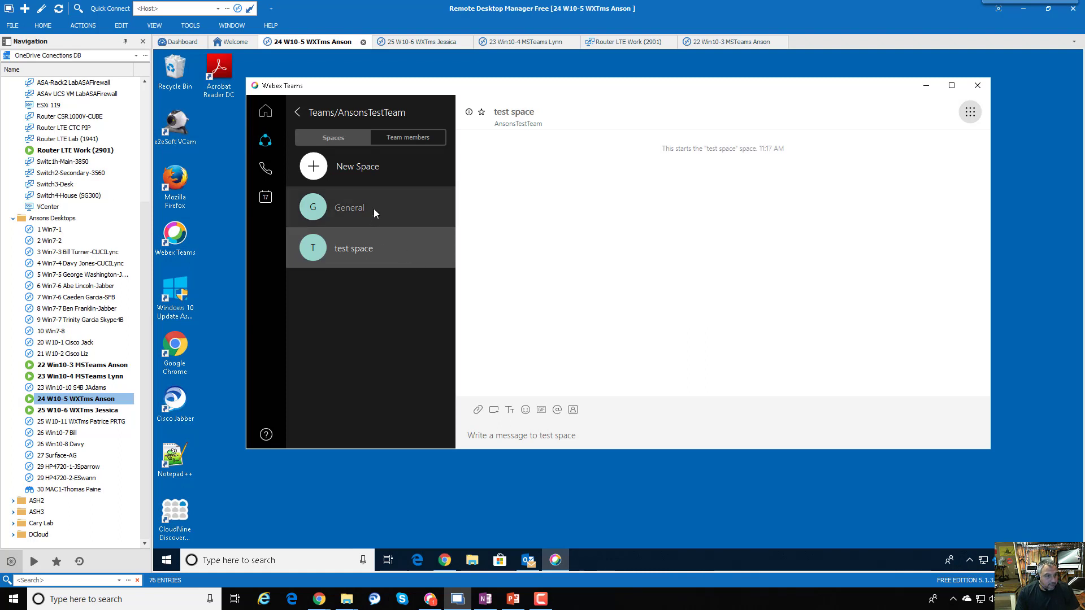
# Step: Examine the notification options, space policy and meeting capabilities of test space, and the activity in the General space
pyautogui.click(469, 112)
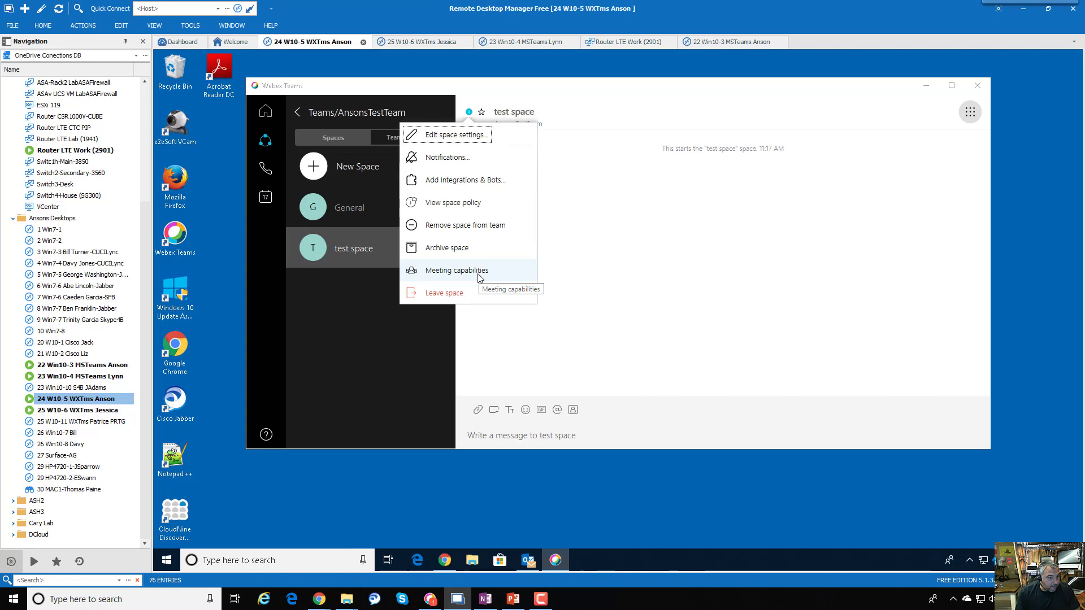
pyautogui.click(474, 159)
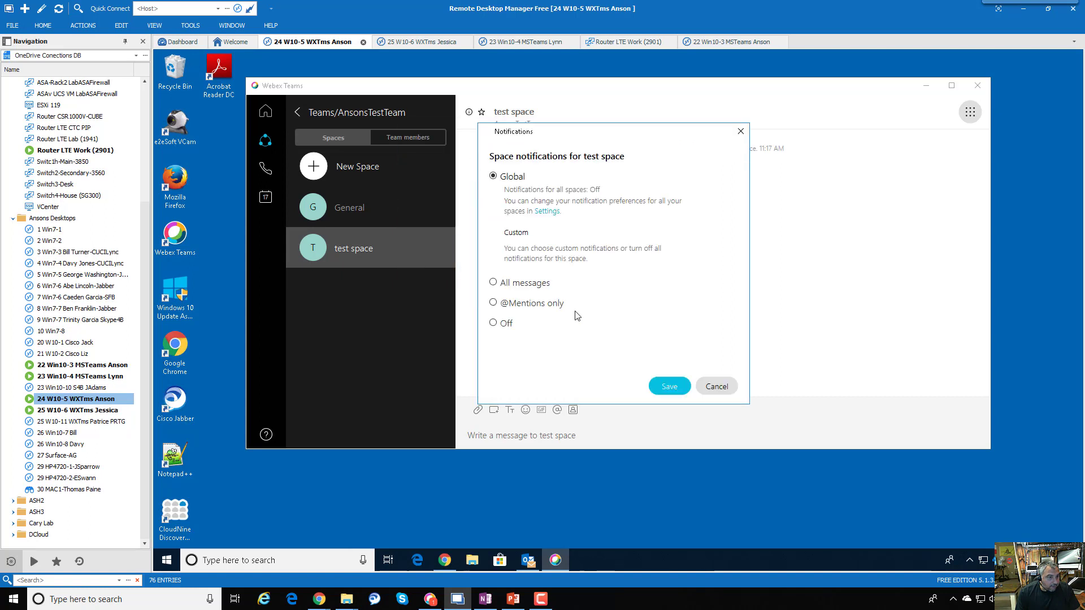
pyautogui.click(717, 384)
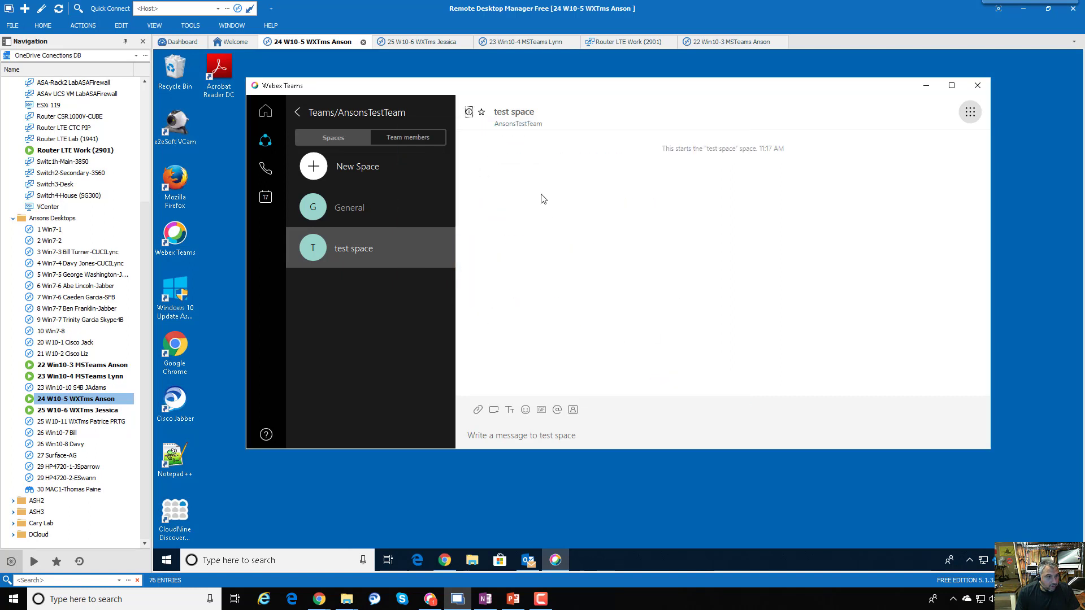
pyautogui.click(469, 112)
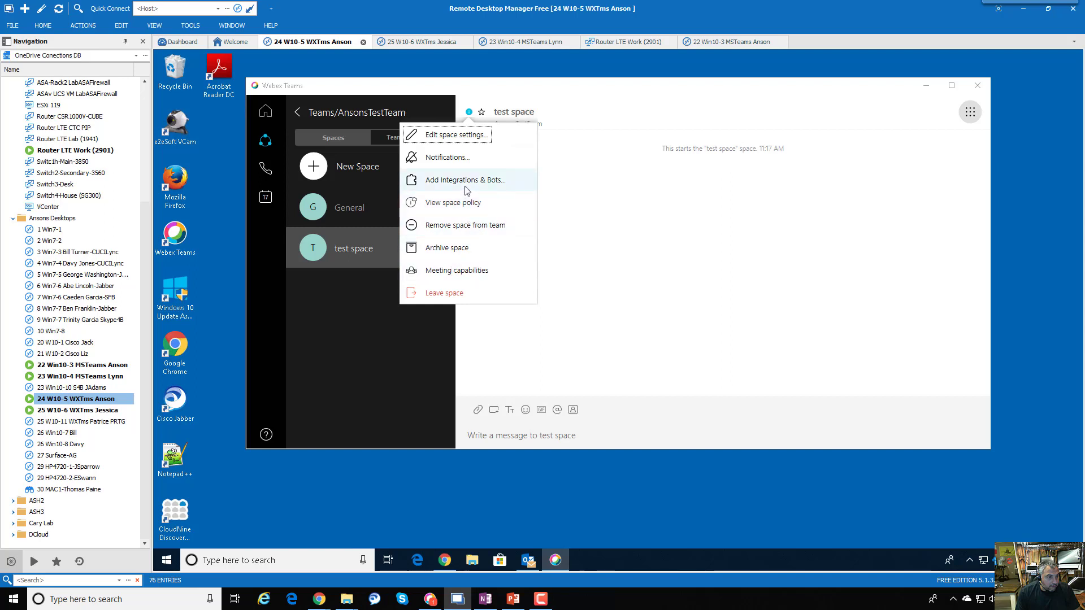
pyautogui.click(466, 203)
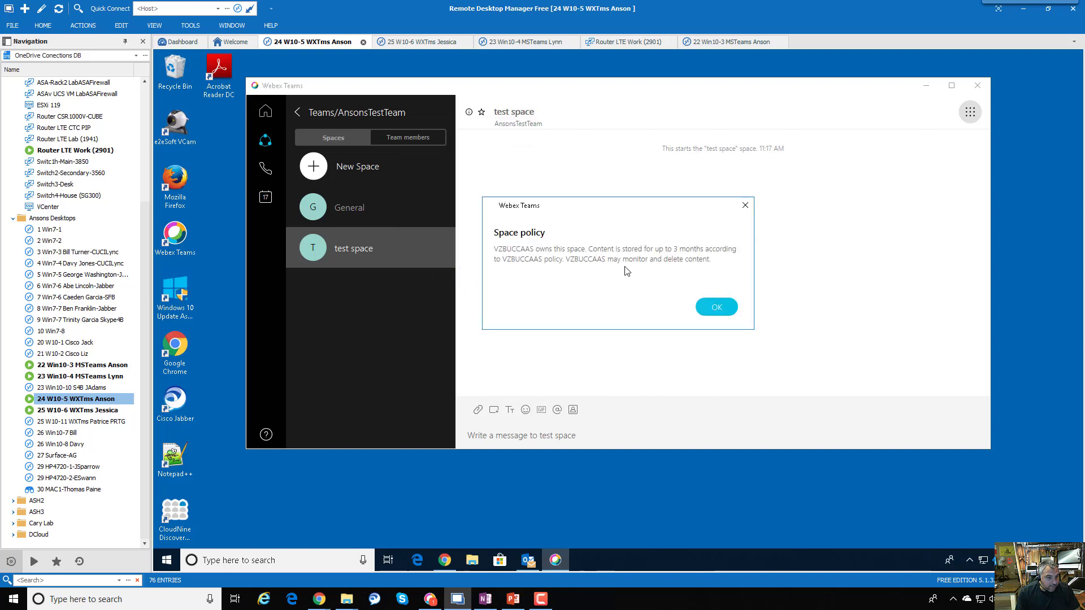
pyautogui.click(715, 307)
pyautogui.click(469, 112)
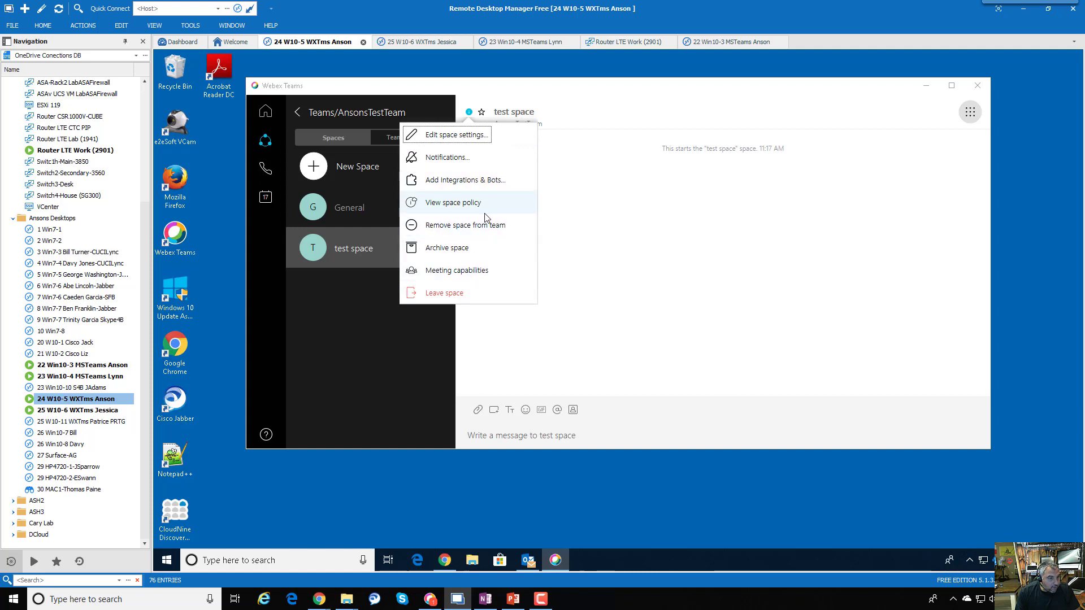
pyautogui.click(492, 273)
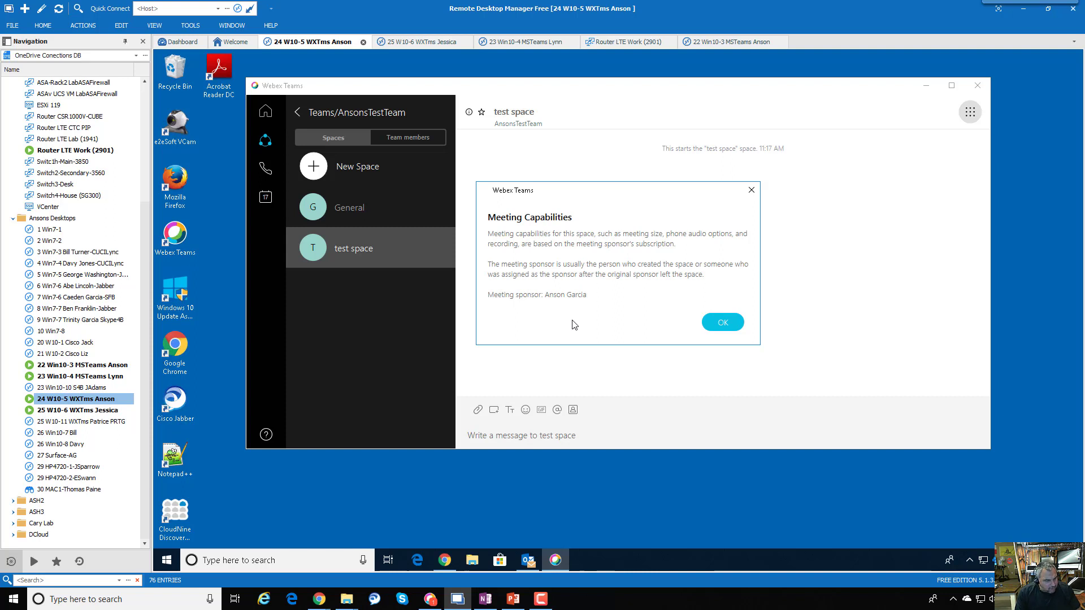
pyautogui.click(727, 322)
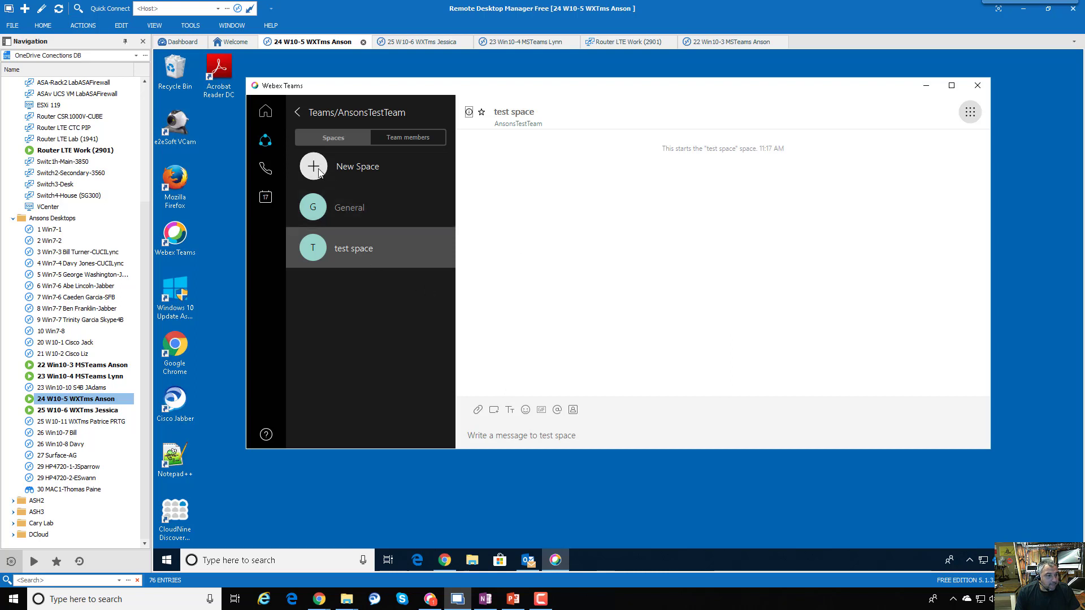
pyautogui.click(346, 211)
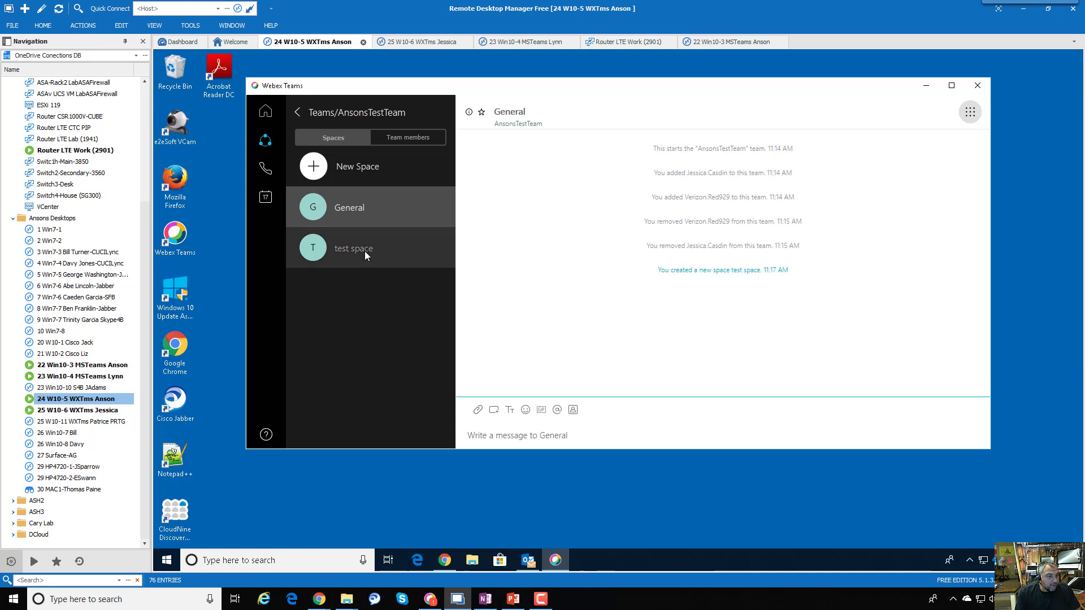
# Step: Set IMG_0276.JPG as the avatar of the General space in AnsonsTestTeam and save the space settings
pyautogui.click(466, 113)
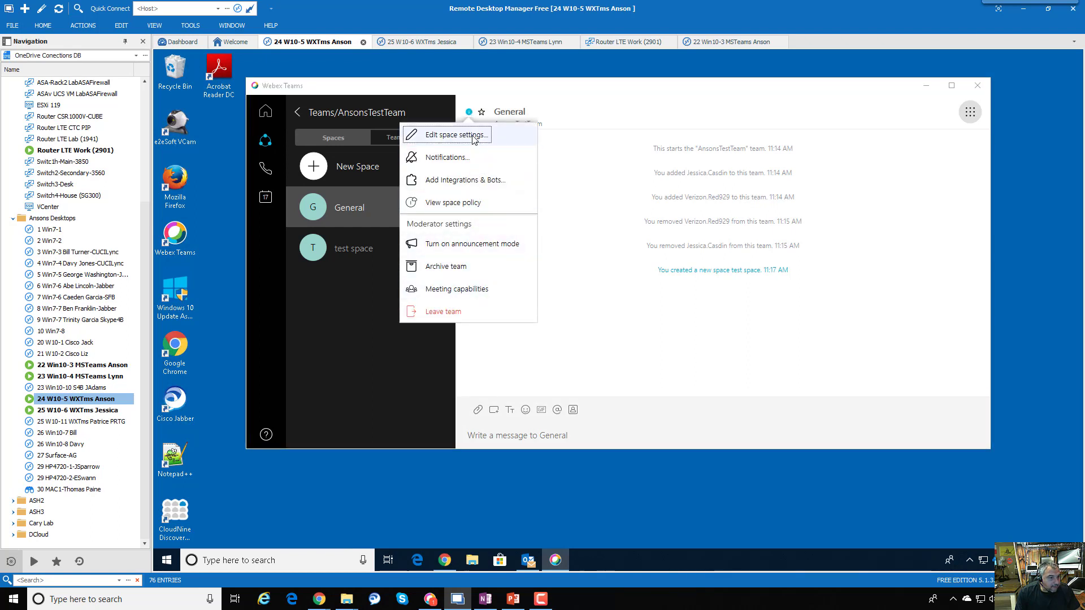
pyautogui.click(509, 134)
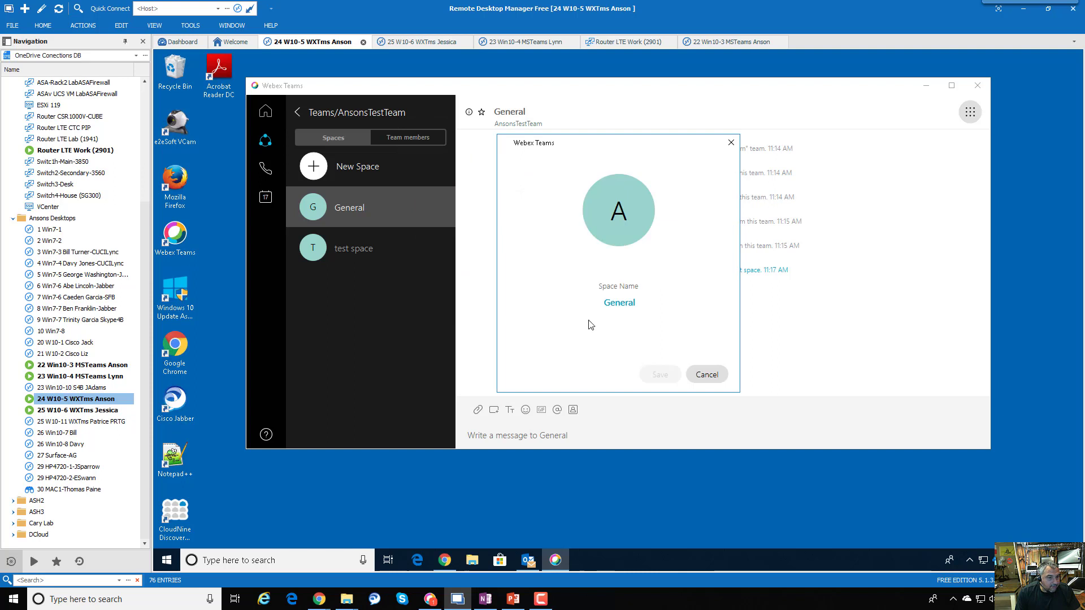
pyautogui.click(628, 228)
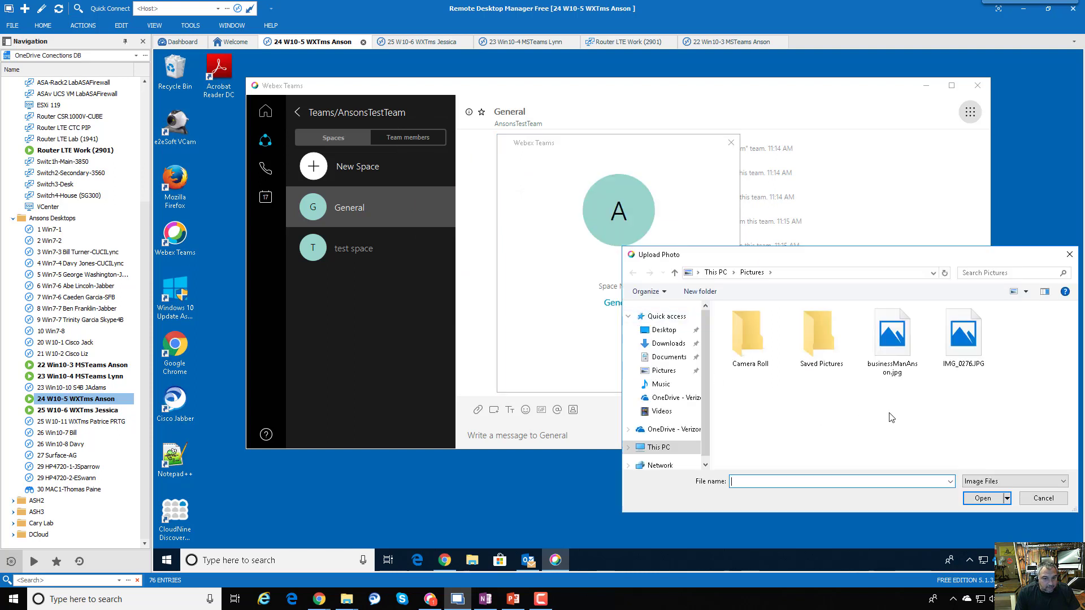
pyautogui.click(966, 354)
pyautogui.click(982, 498)
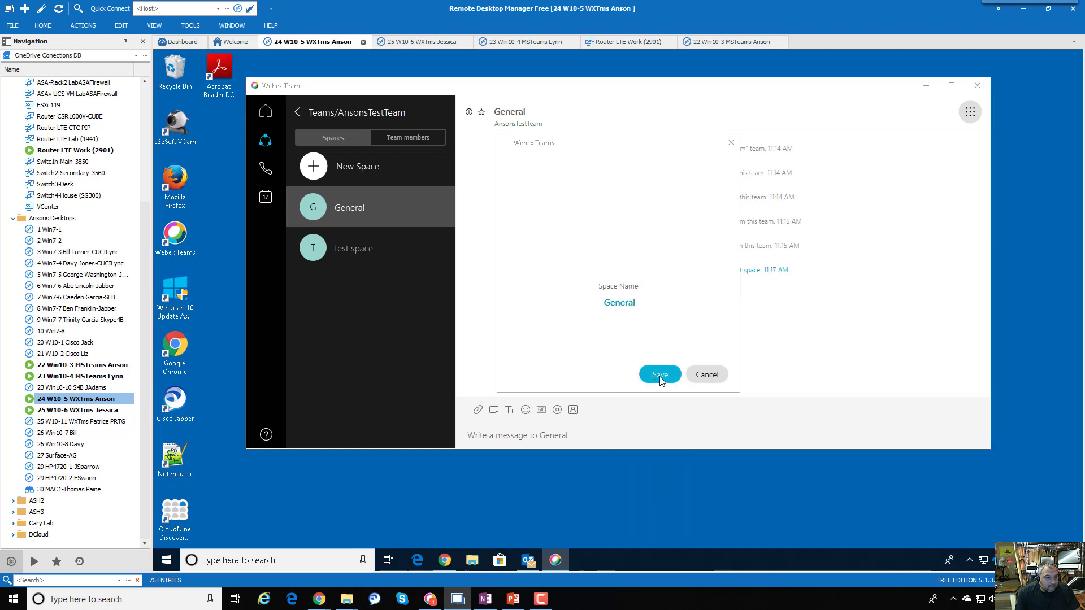
pyautogui.click(659, 375)
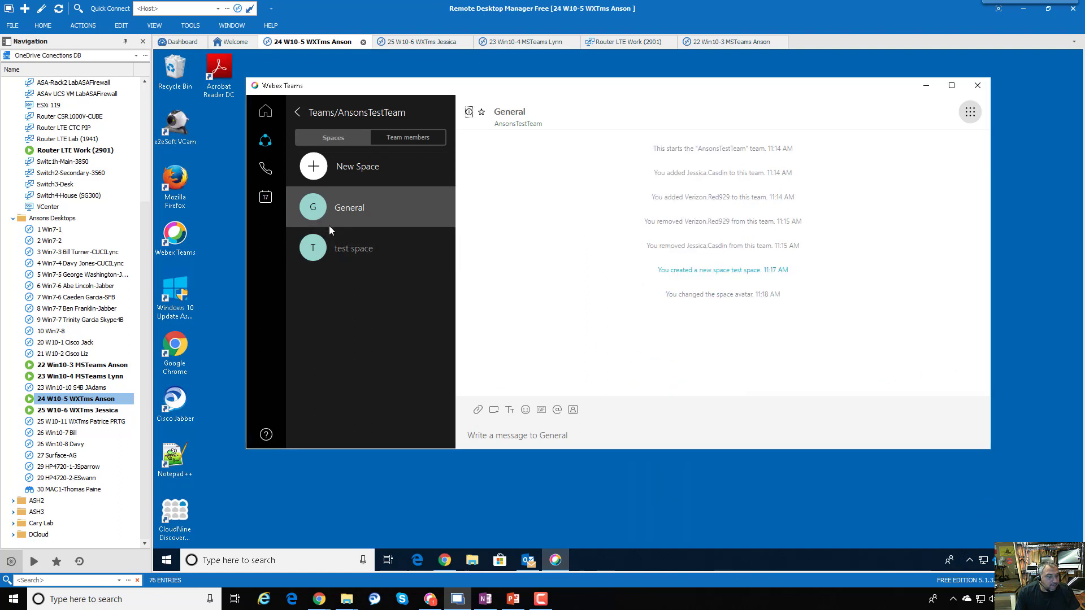
# Step: Rename the test space in AnsonsTestTeam to "change test space" and save the new name
pyautogui.click(327, 255)
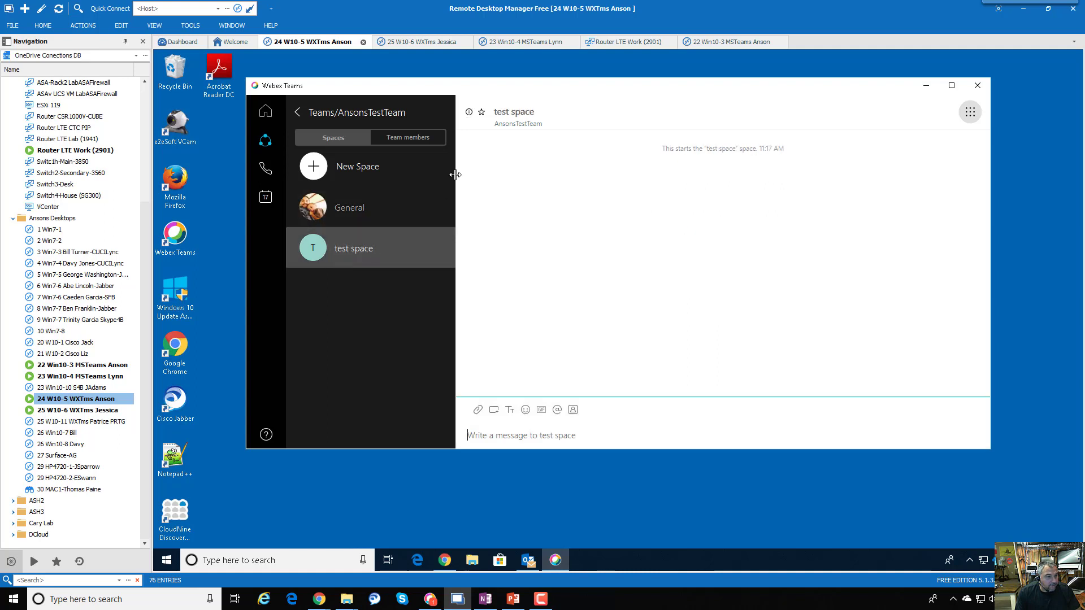
pyautogui.click(469, 112)
pyautogui.click(455, 135)
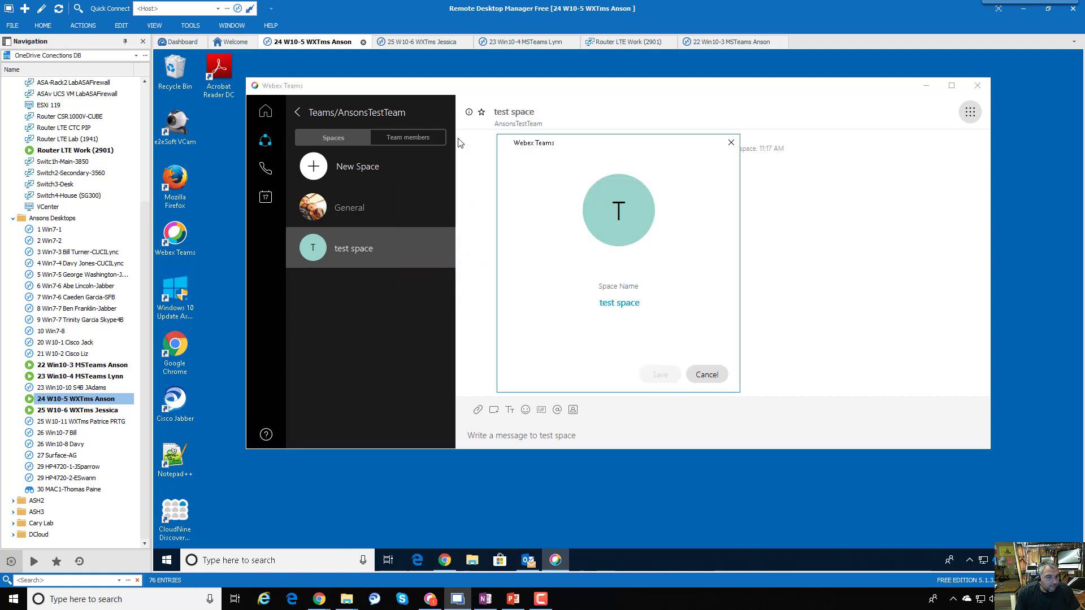
pyautogui.click(644, 304)
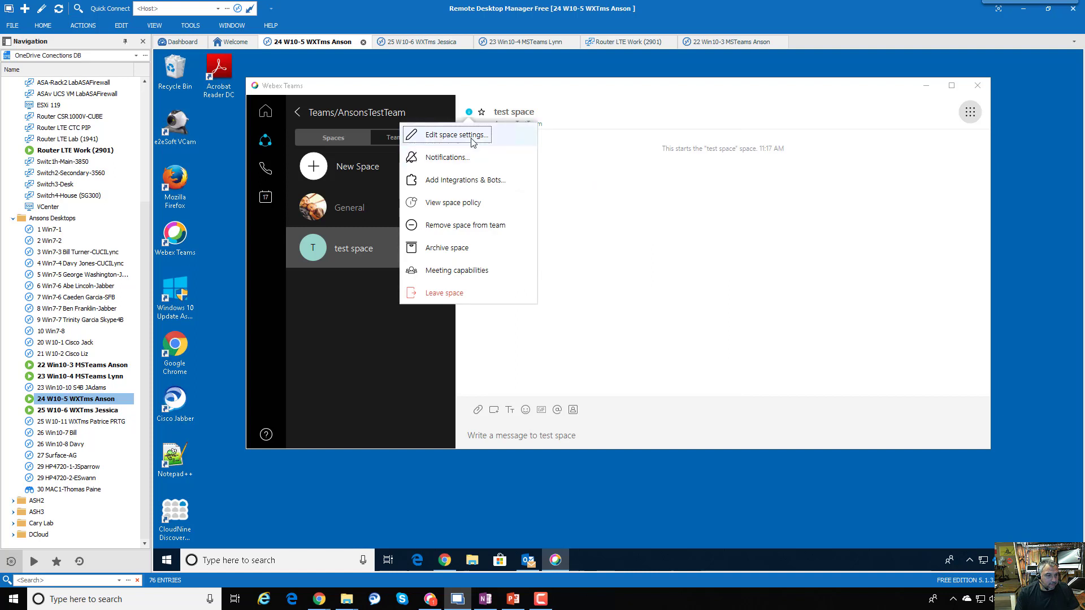
pyautogui.click(473, 142)
pyautogui.click(644, 307)
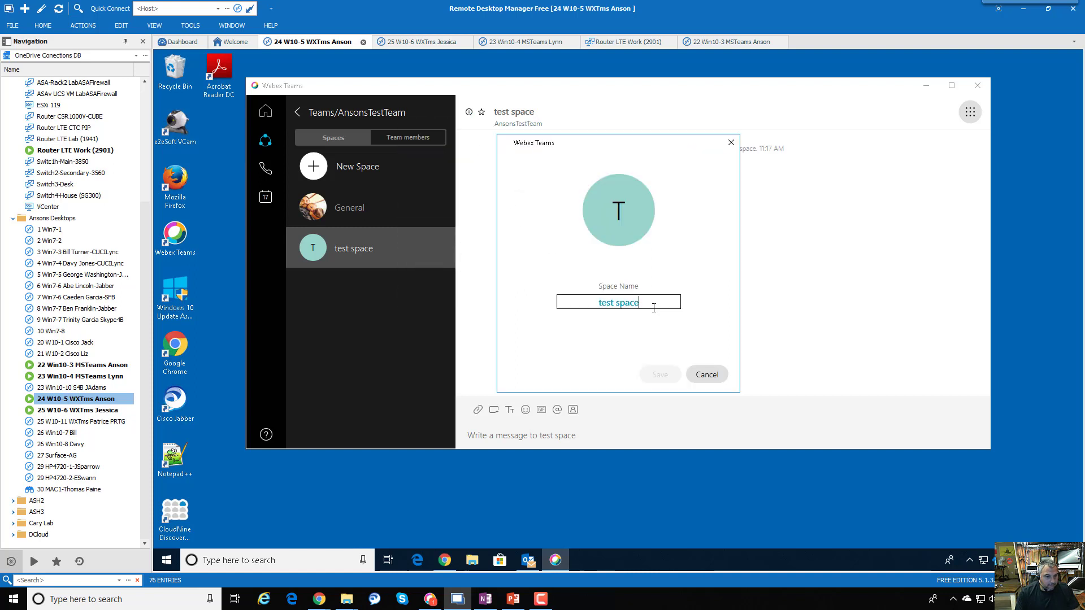
pyautogui.moveTo(650, 307); pyautogui.dragTo(597, 307)
pyautogui.click(602, 308)
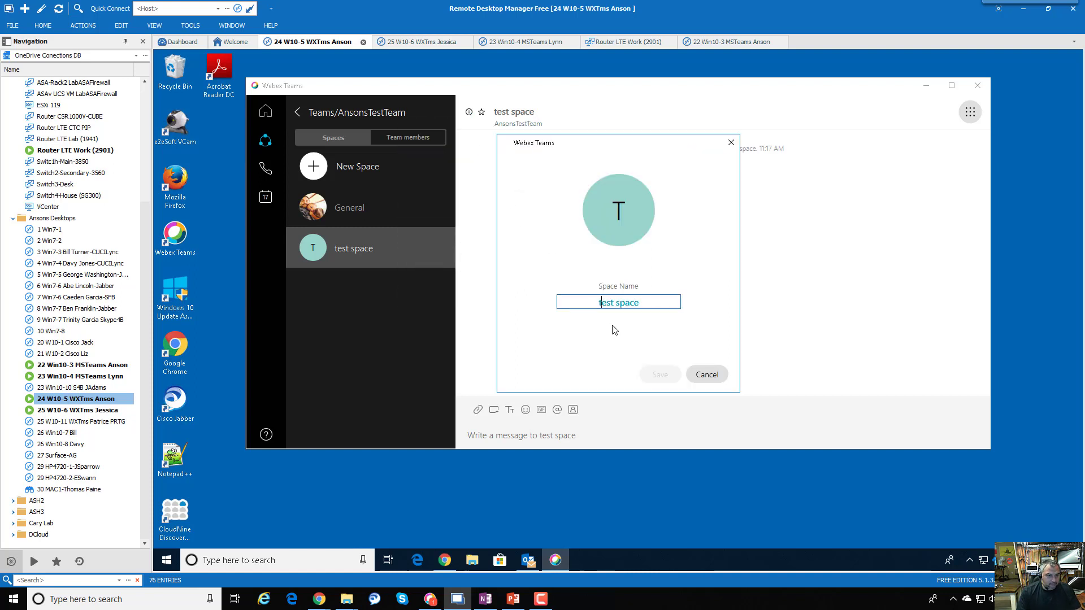
pyautogui.click(599, 303)
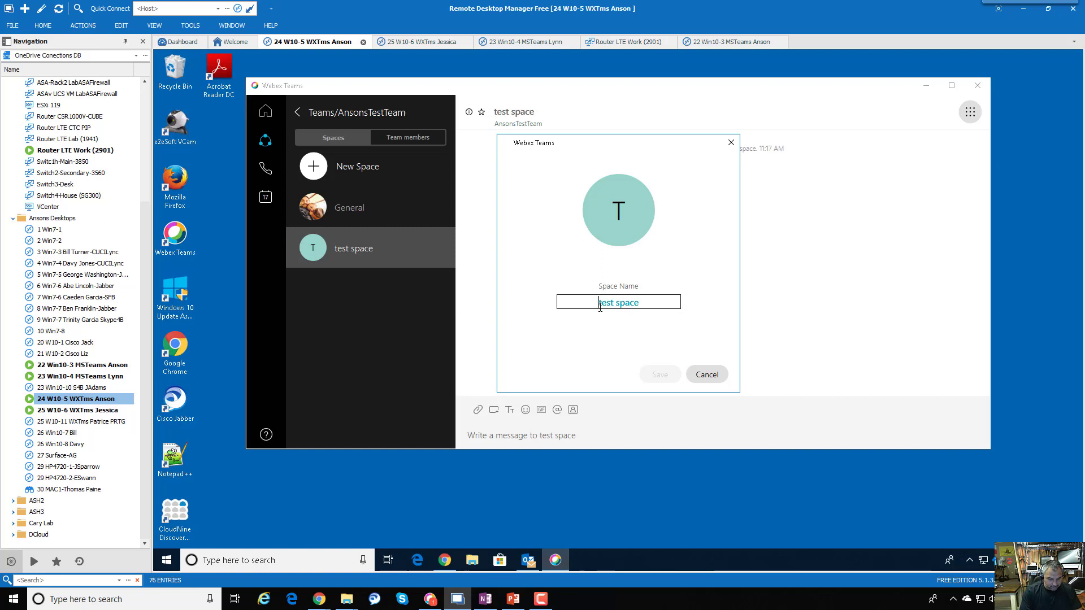
pyautogui.write('change')
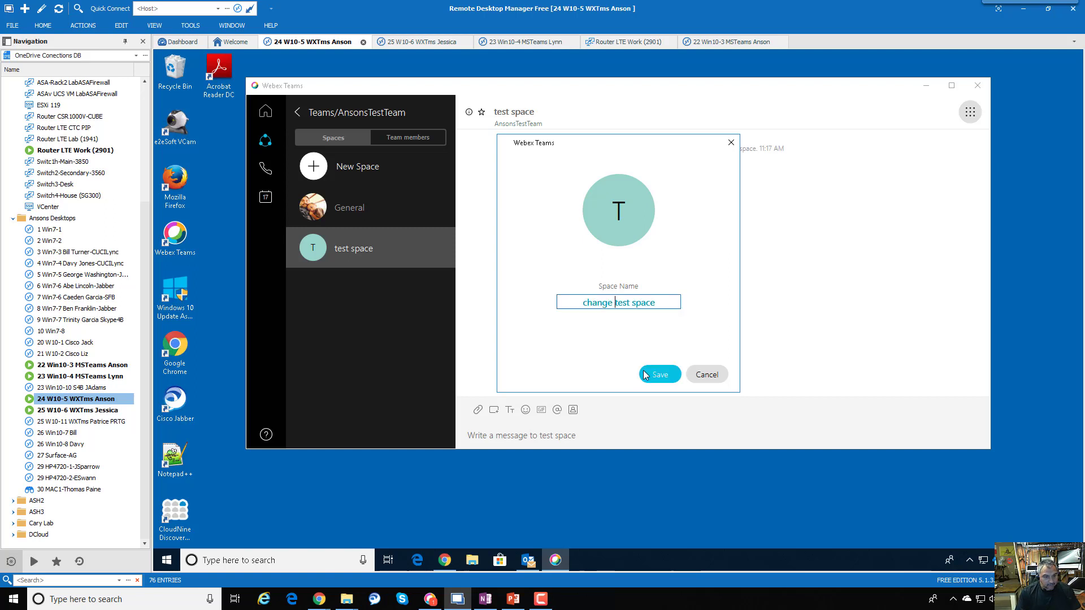
pyautogui.click(663, 376)
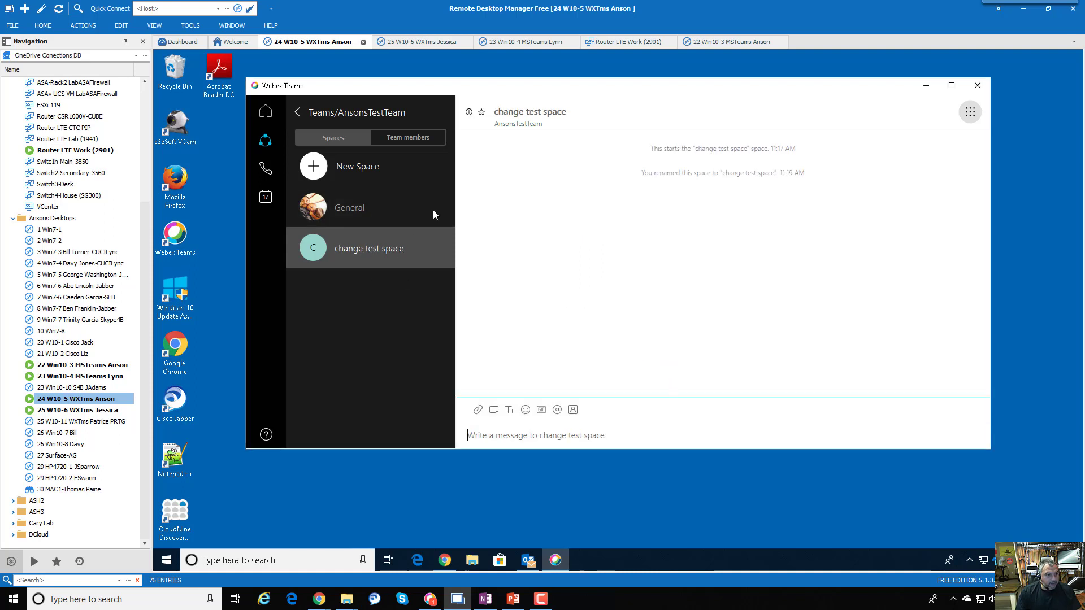
# Step: Set businessManAnson.jpg as the avatar of change test space and save the space settings
pyautogui.click(469, 113)
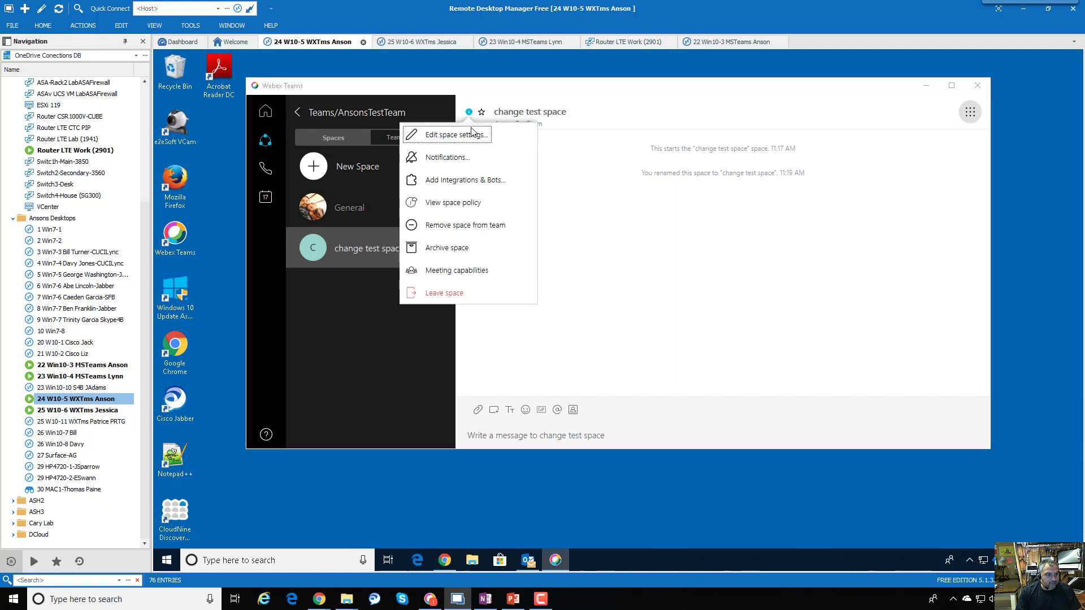
pyautogui.click(468, 137)
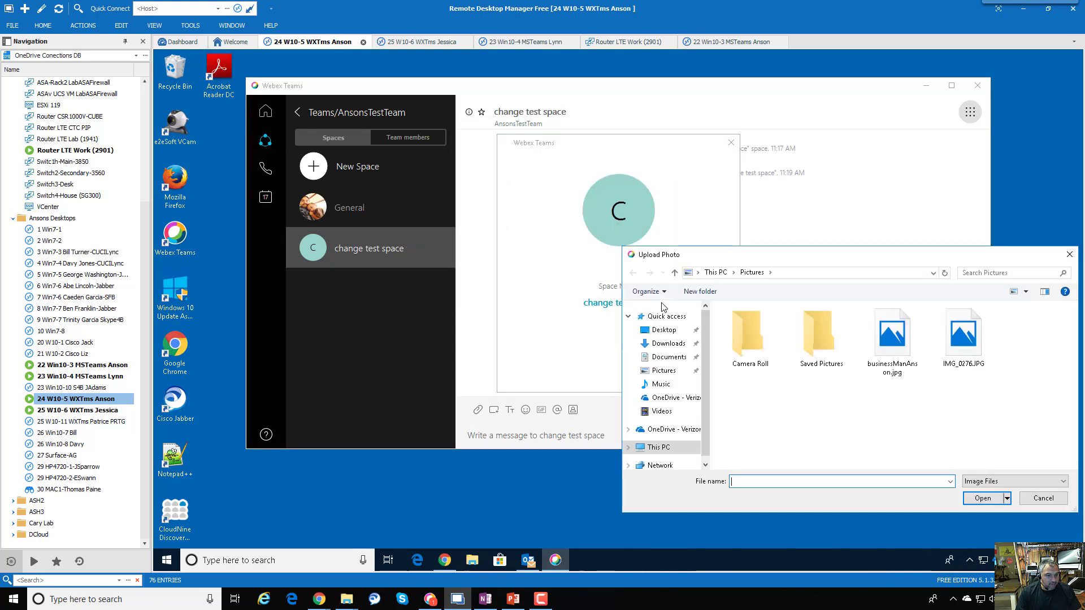
pyautogui.click(892, 339)
pyautogui.click(982, 498)
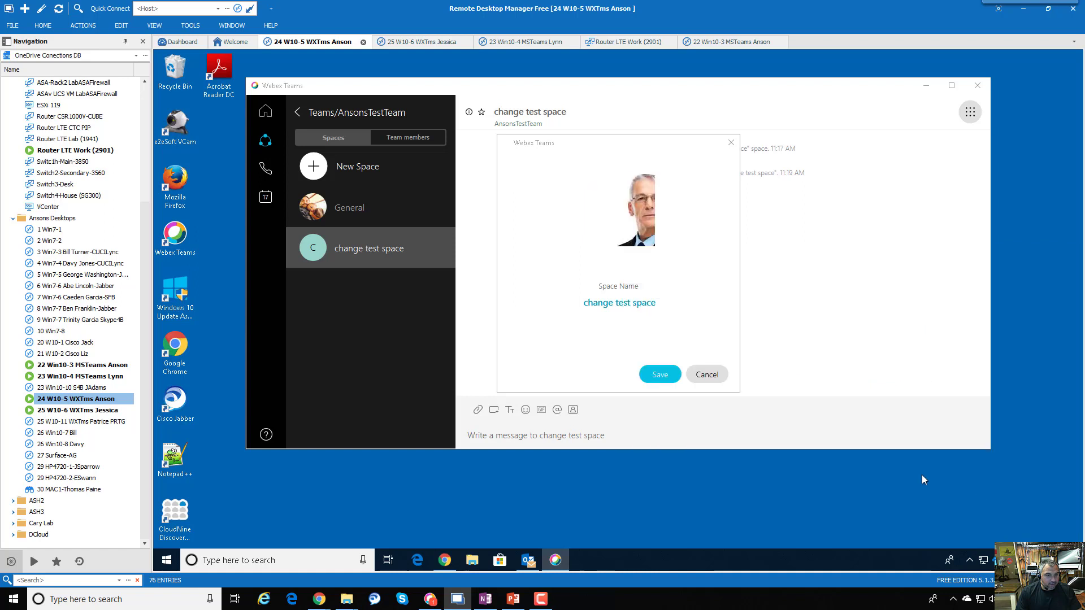
pyautogui.click(659, 374)
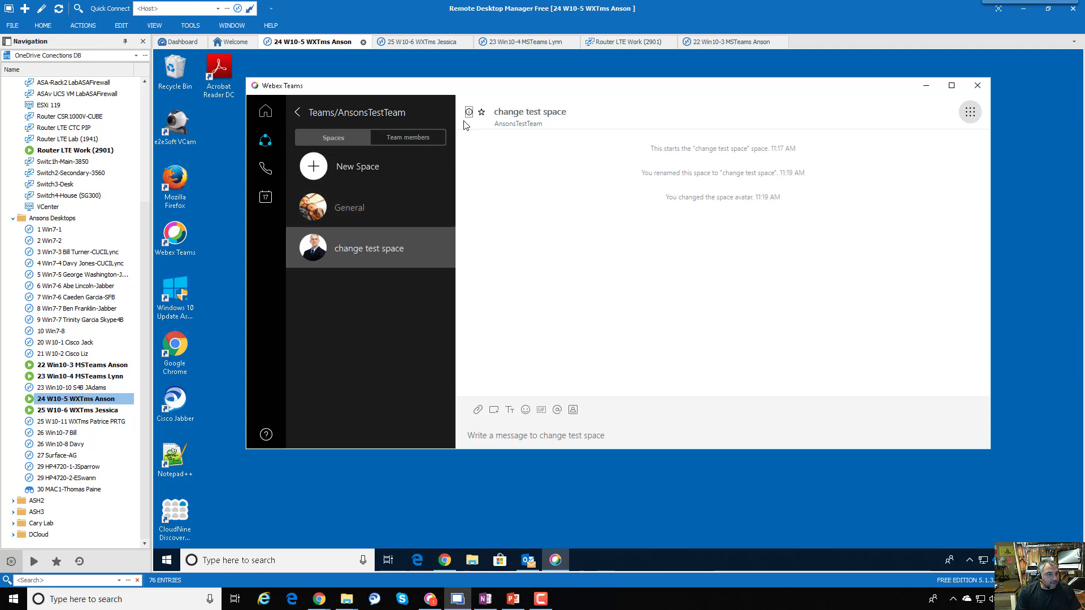
# Step: Rename AnsonsTestTeam to "Ansons Test Team" and set its description to "Ansons Test Team further description"
pyautogui.click(399, 138)
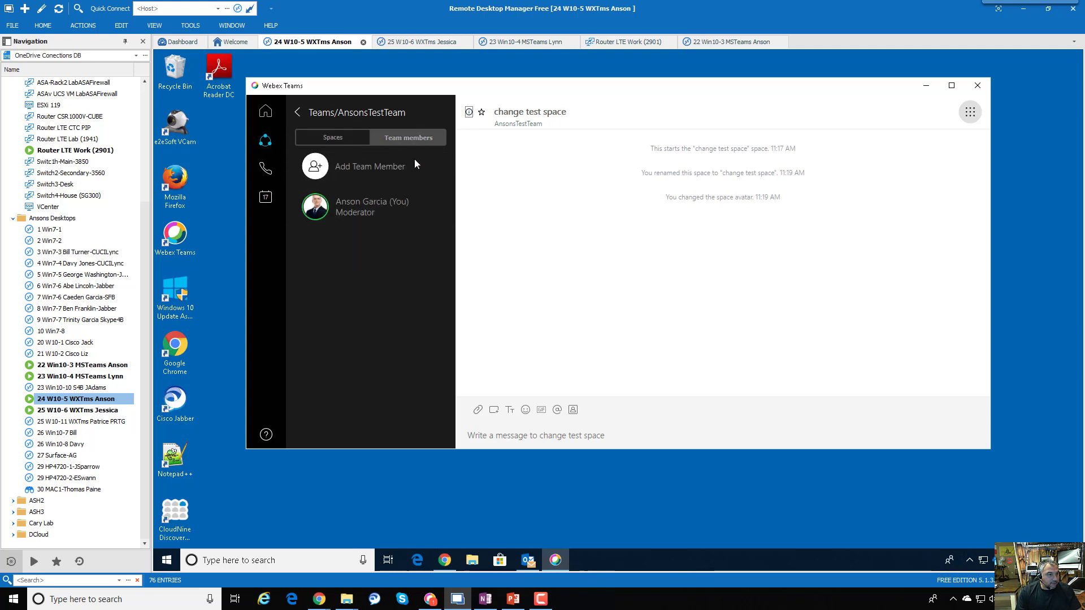
pyautogui.click(329, 138)
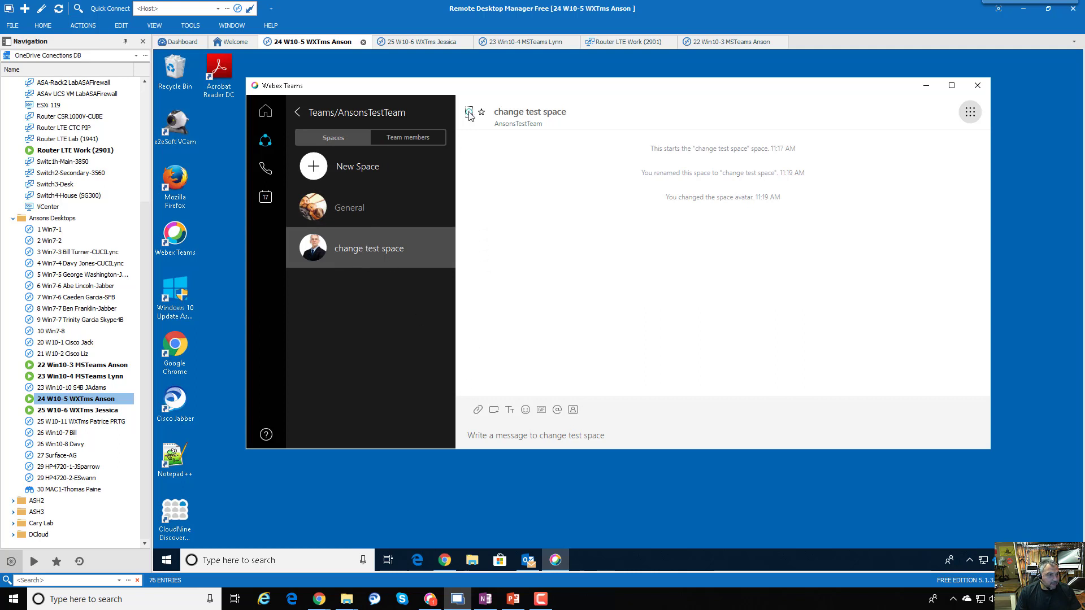
pyautogui.click(299, 111)
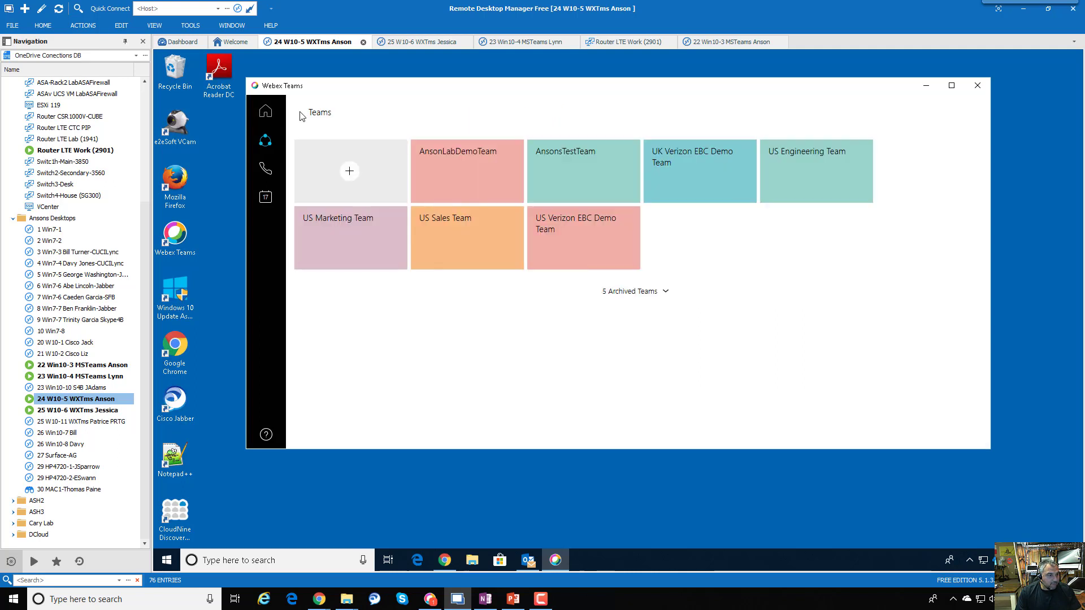
pyautogui.click(567, 164)
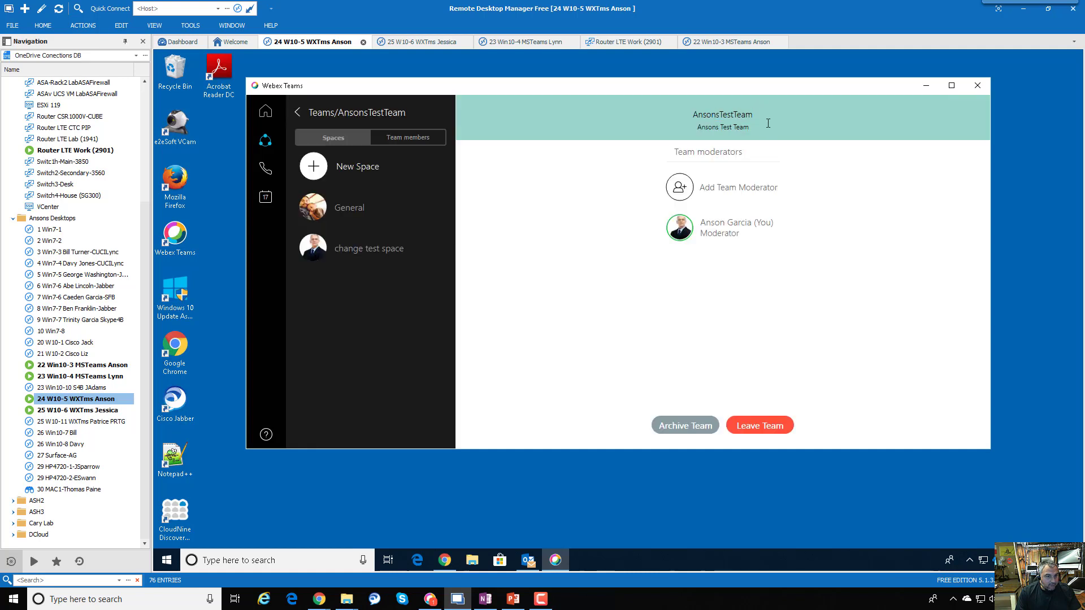
pyautogui.click(721, 116)
pyautogui.click(758, 127)
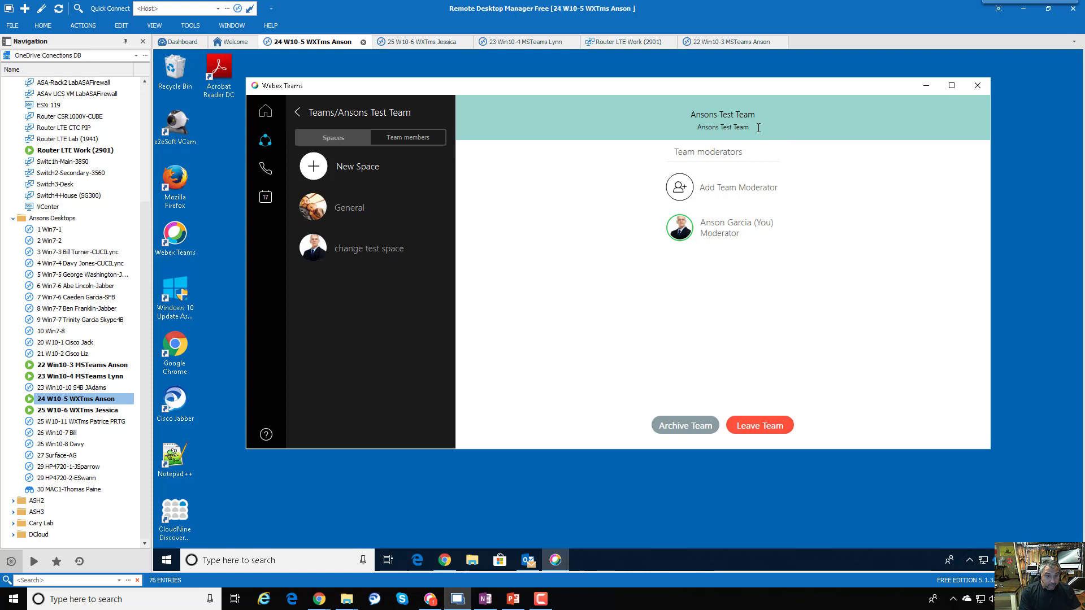
pyautogui.write('furthe')
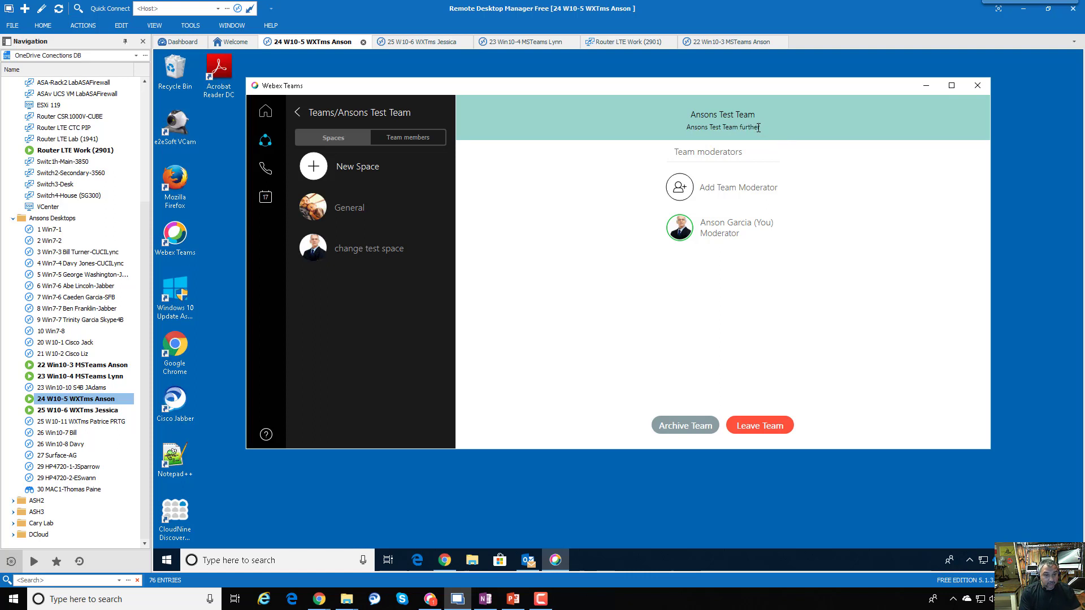
pyautogui.write('r description')
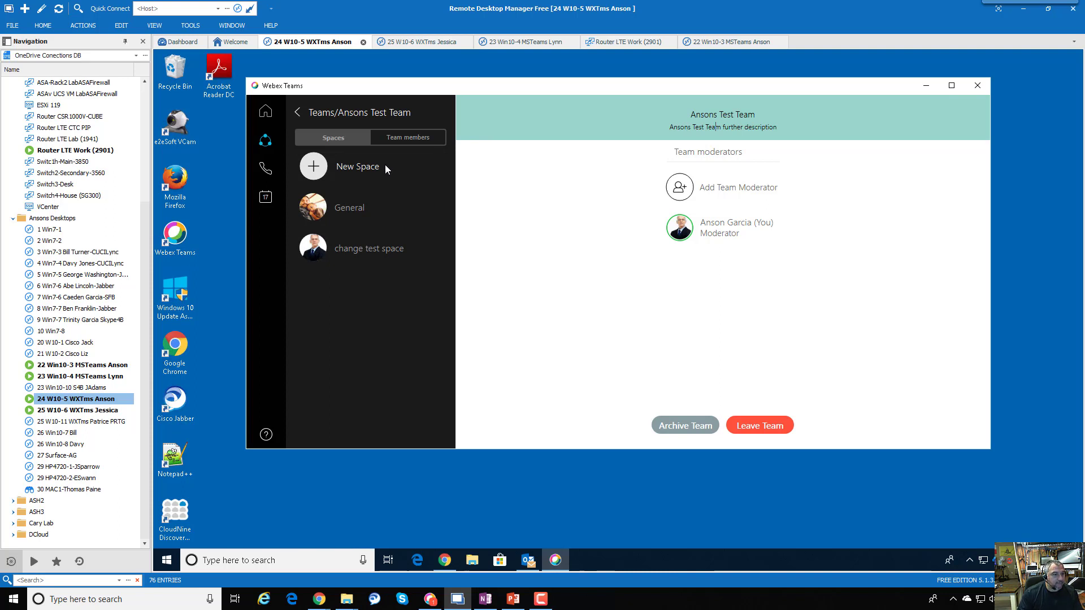
# Step: Compare the activity and avatars of the General space and change test space in Ansons Test Team
pyautogui.click(357, 207)
pyautogui.click(349, 249)
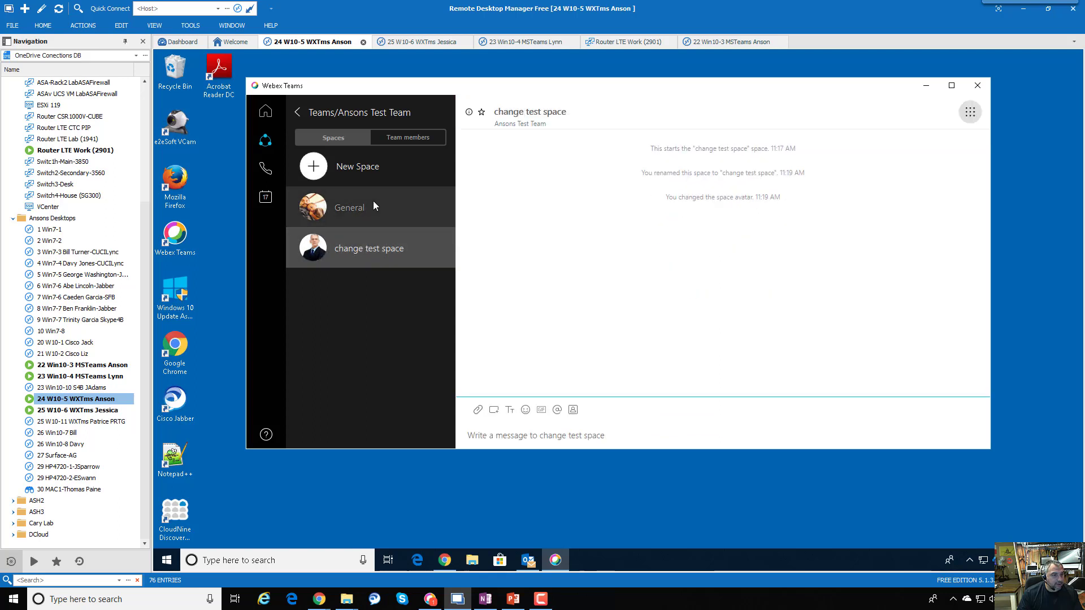
pyautogui.click(373, 205)
pyautogui.click(368, 236)
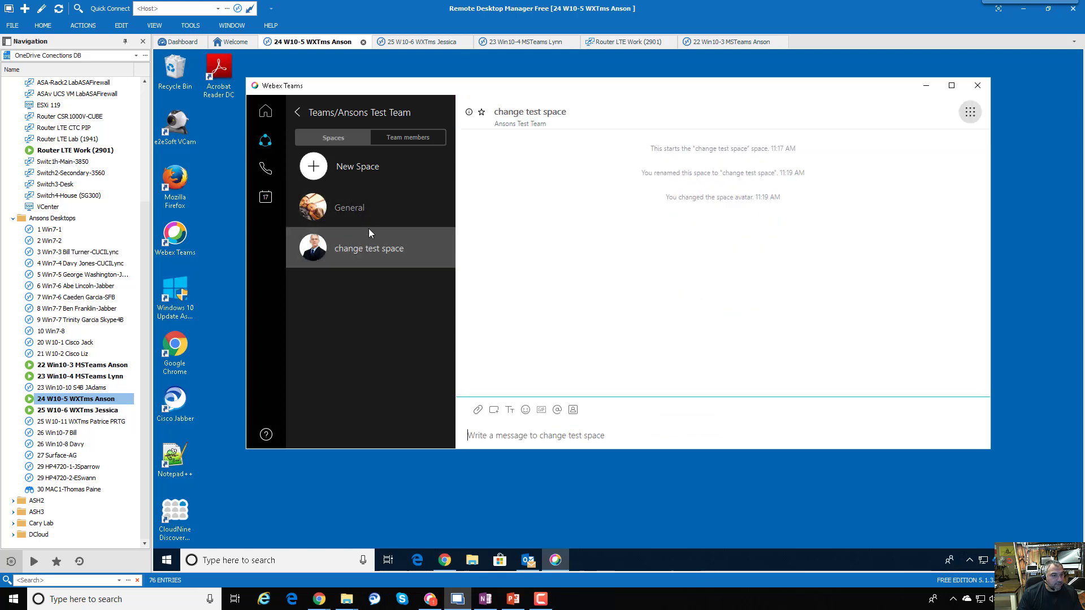
pyautogui.click(367, 212)
pyautogui.click(365, 246)
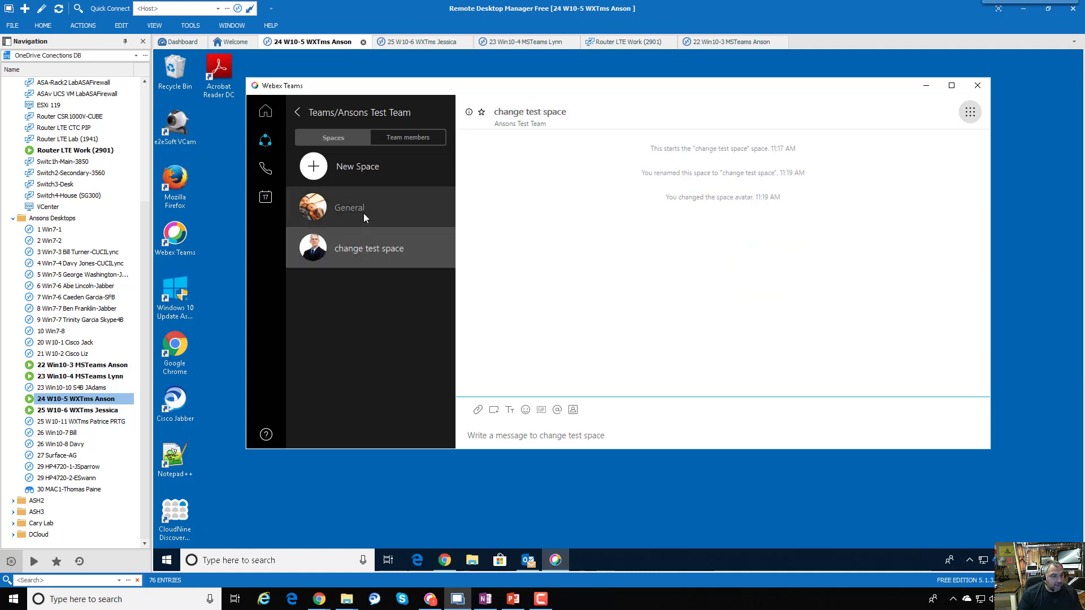
pyautogui.click(364, 212)
pyautogui.click(363, 252)
pyautogui.click(357, 216)
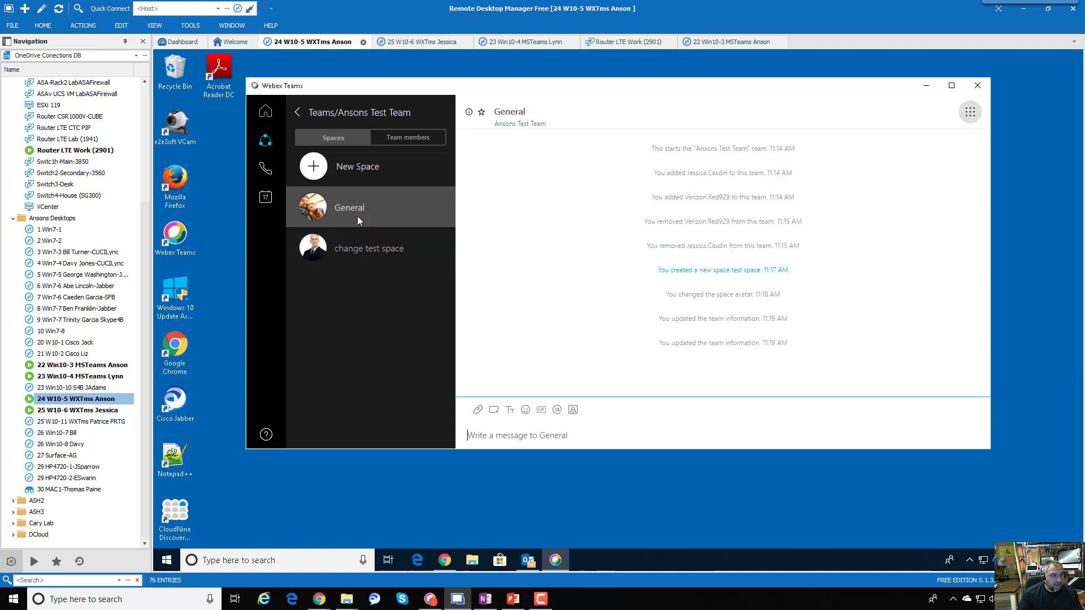
# Step: Examine the space options and moderator settings available for the General space, checking back against change test space
pyautogui.click(469, 112)
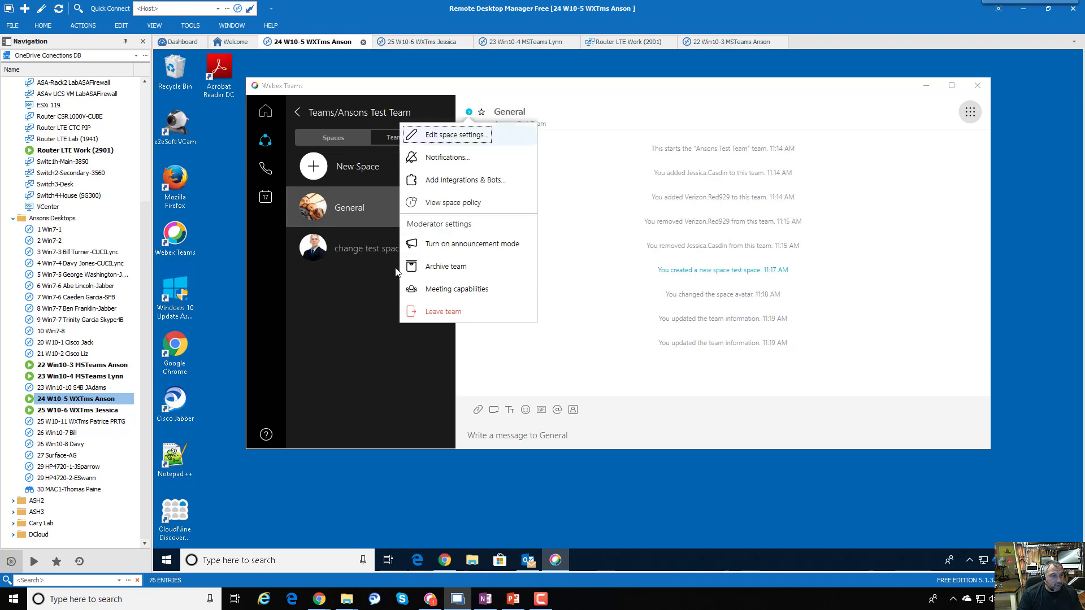
pyautogui.click(363, 255)
pyautogui.click(362, 252)
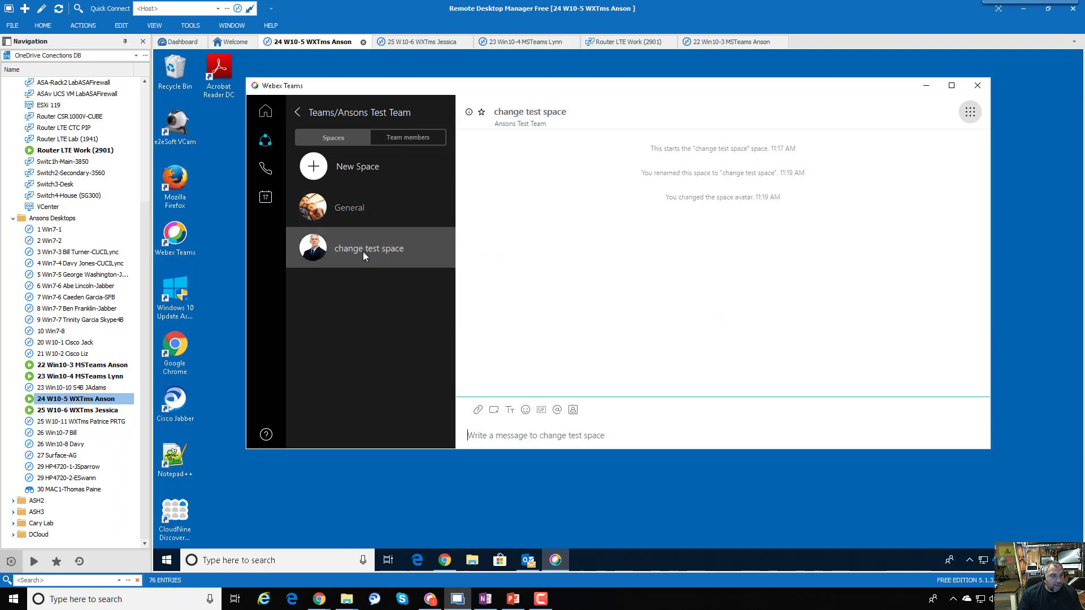
pyautogui.click(367, 215)
pyautogui.click(469, 111)
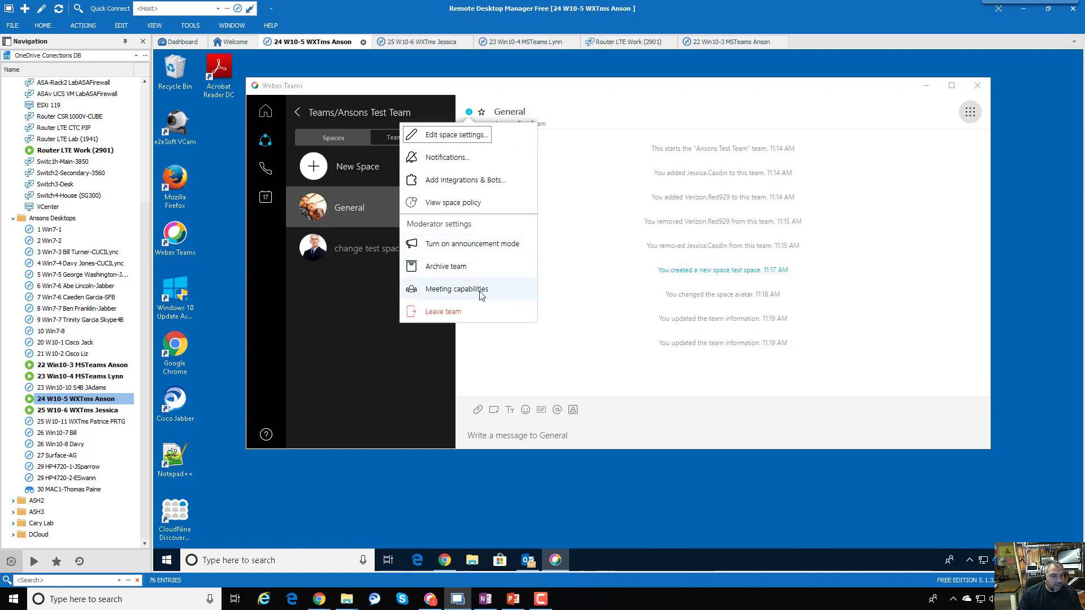
pyautogui.click(374, 326)
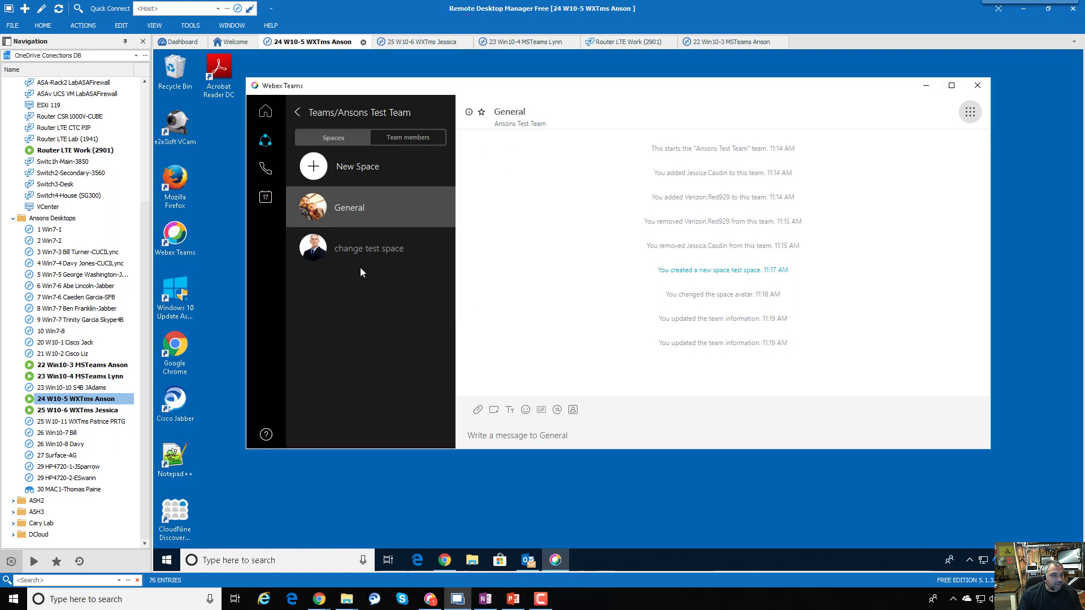
# Step: Remove change test space from Ansons Test Team and confirm the removal
pyautogui.click(362, 252)
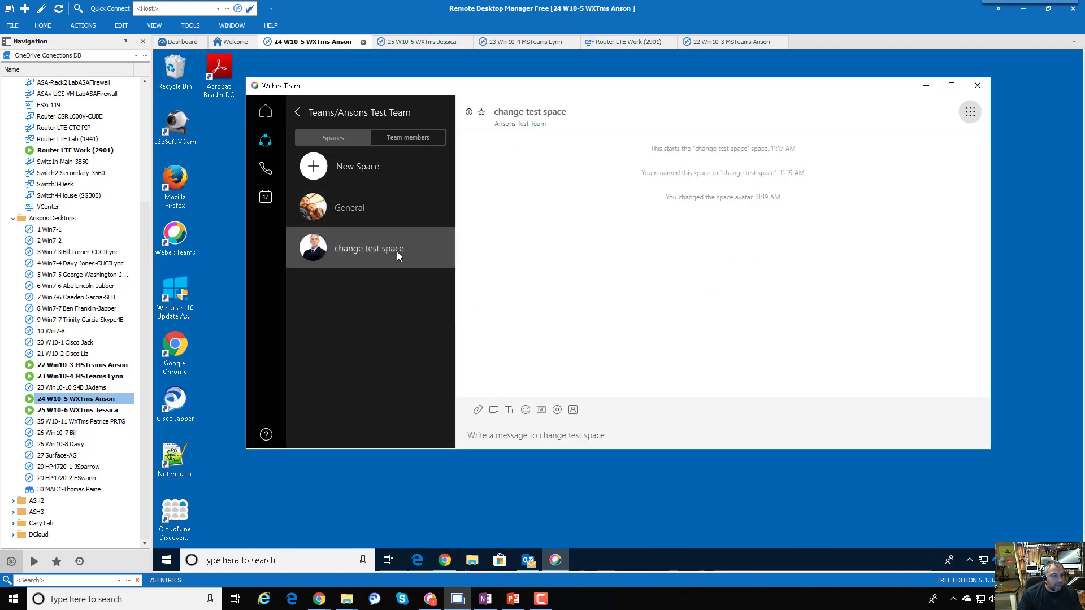
pyautogui.click(469, 112)
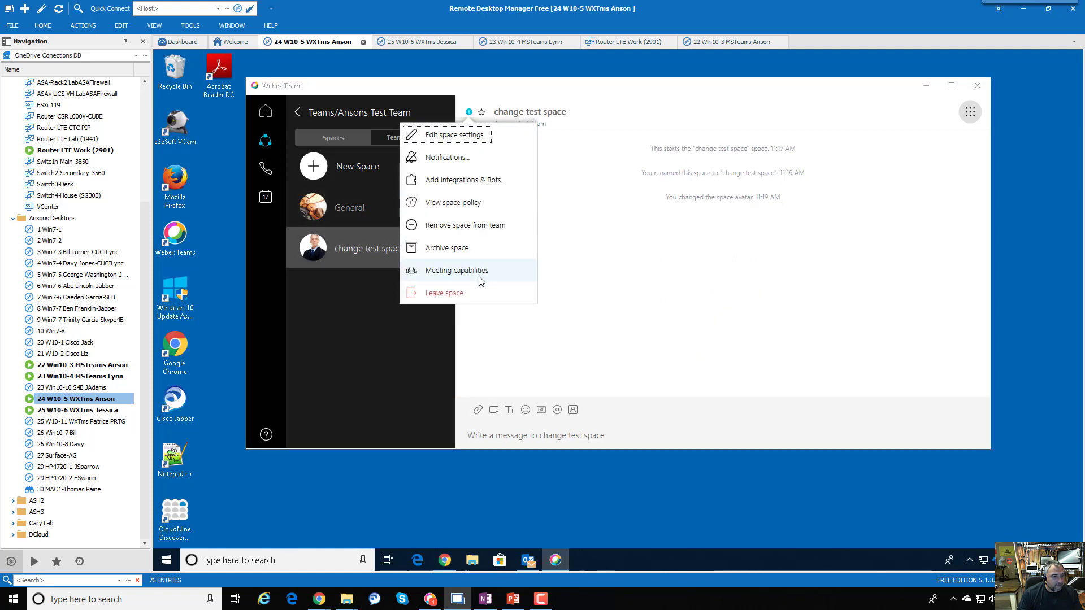
pyautogui.click(488, 226)
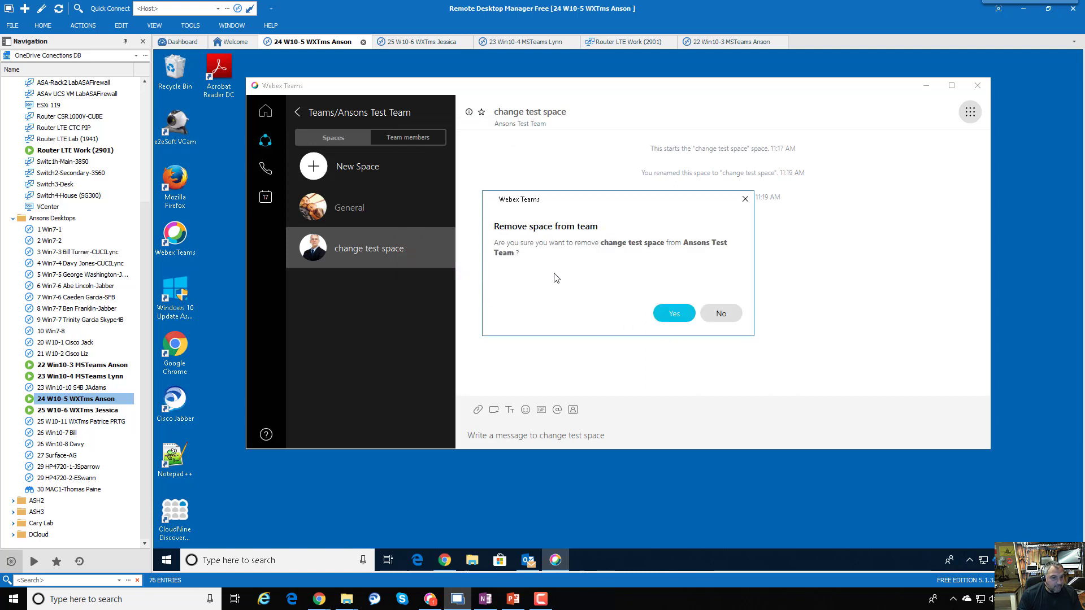
pyautogui.click(676, 313)
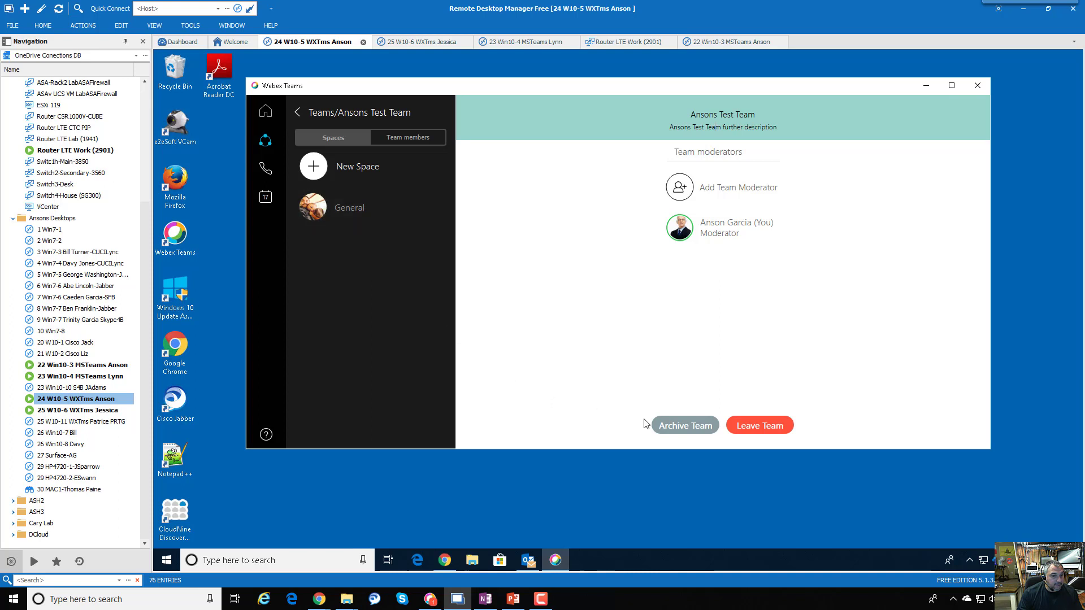
# Step: Archive Ansons Test Team and review the list of archived teams
pyautogui.click(671, 426)
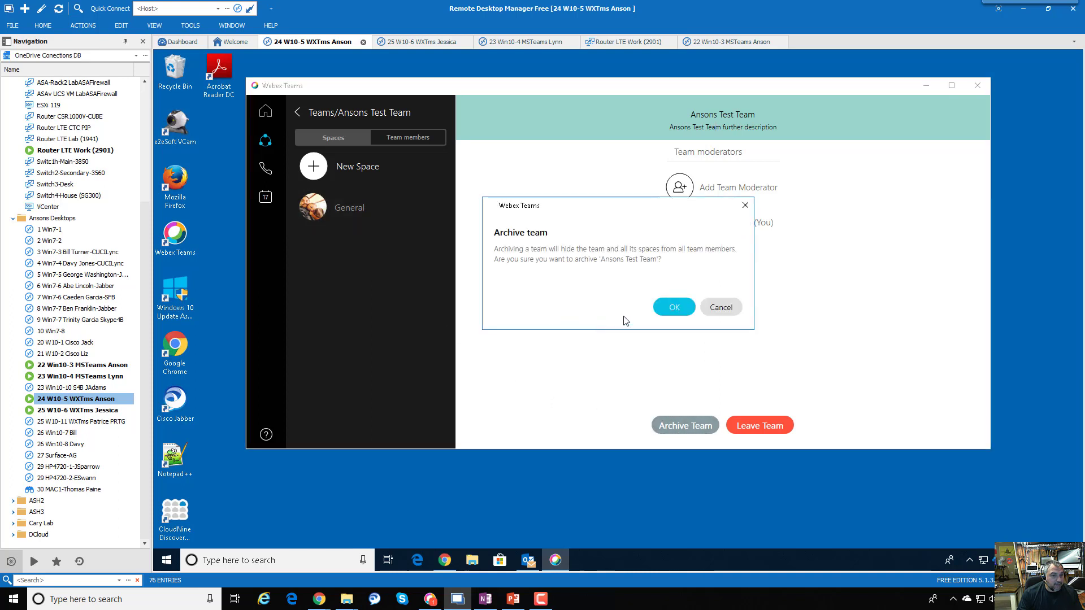
pyautogui.click(674, 308)
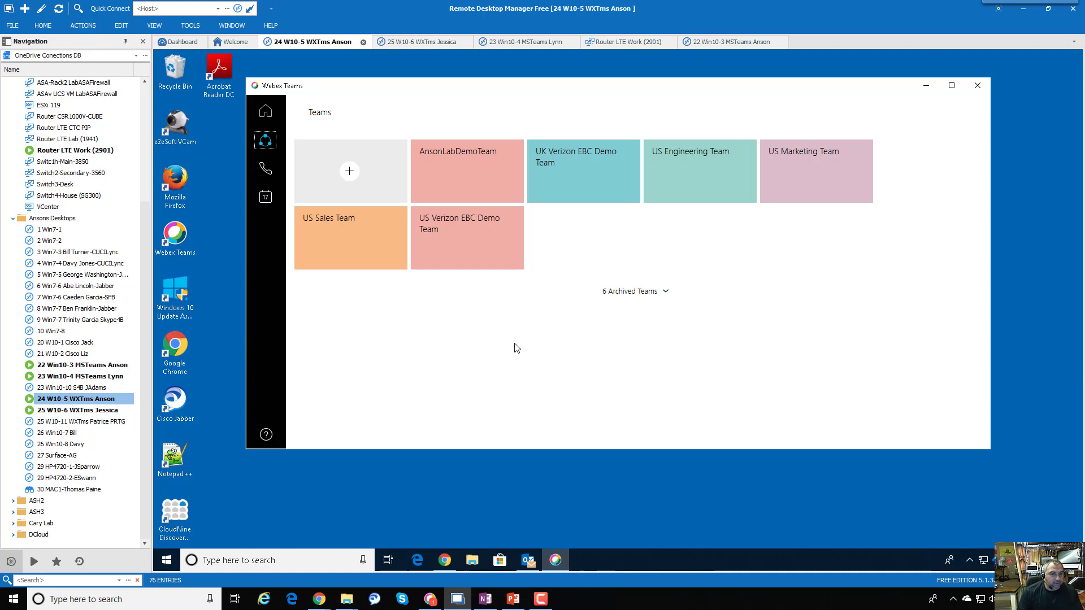
pyautogui.click(666, 293)
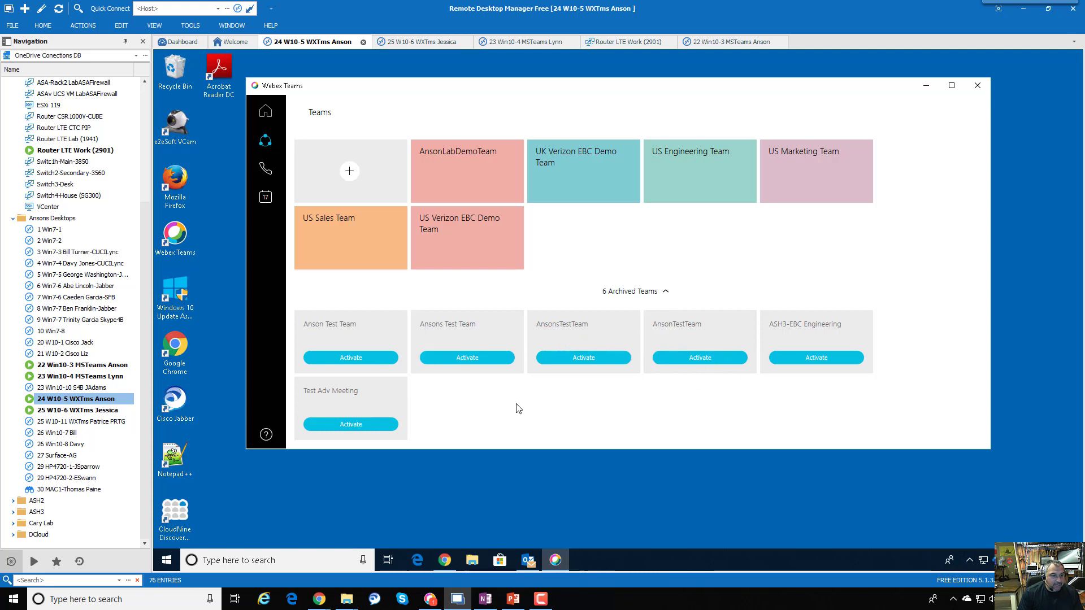
pyautogui.click(667, 294)
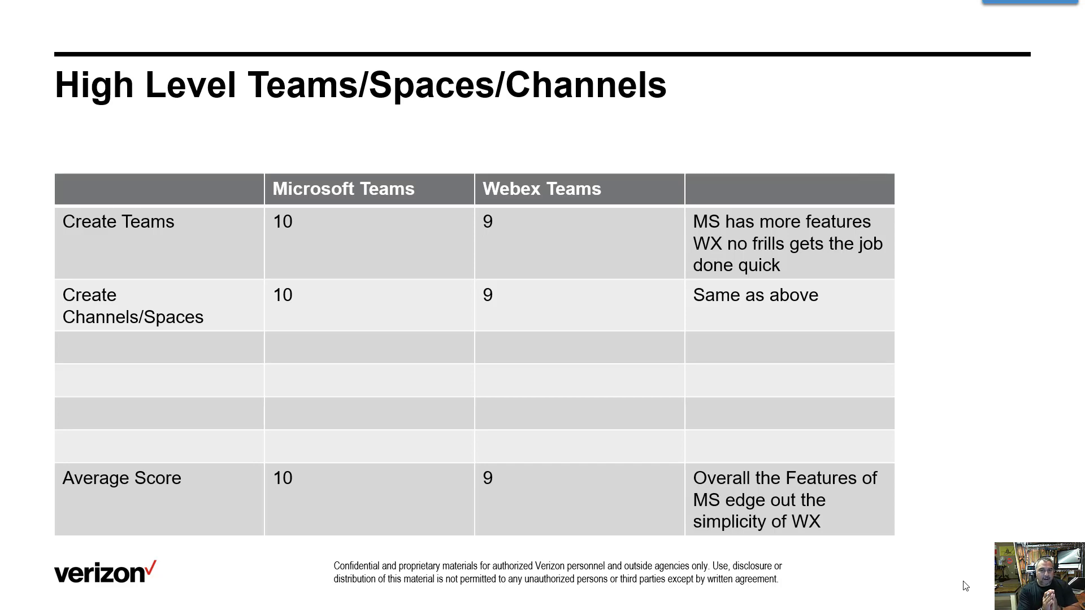
pyautogui.moveTo(297, 183)
pyautogui.mouseDown()
pyautogui.moveTo(259, 189)
pyautogui.moveTo(371, 193)
pyautogui.moveTo(273, 179)
pyautogui.mouseUp()
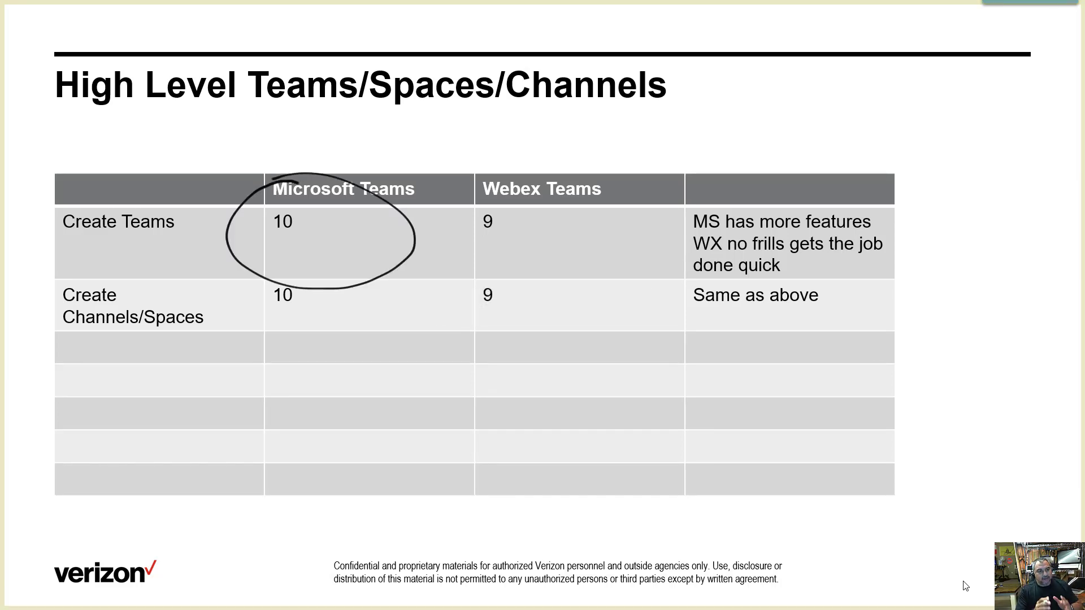